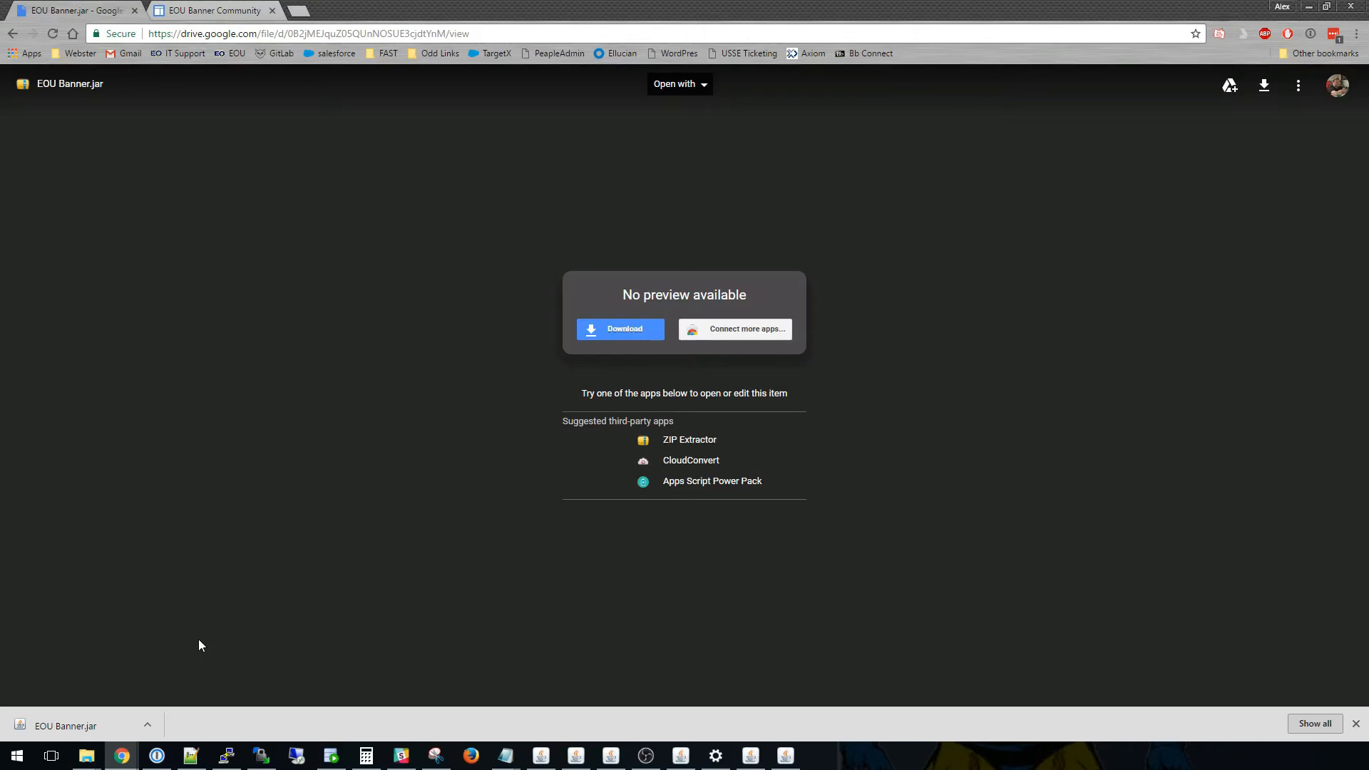
Launch Banner from the list of installed apps and move its logon window toward the middle of the desktop.
click(19, 761)
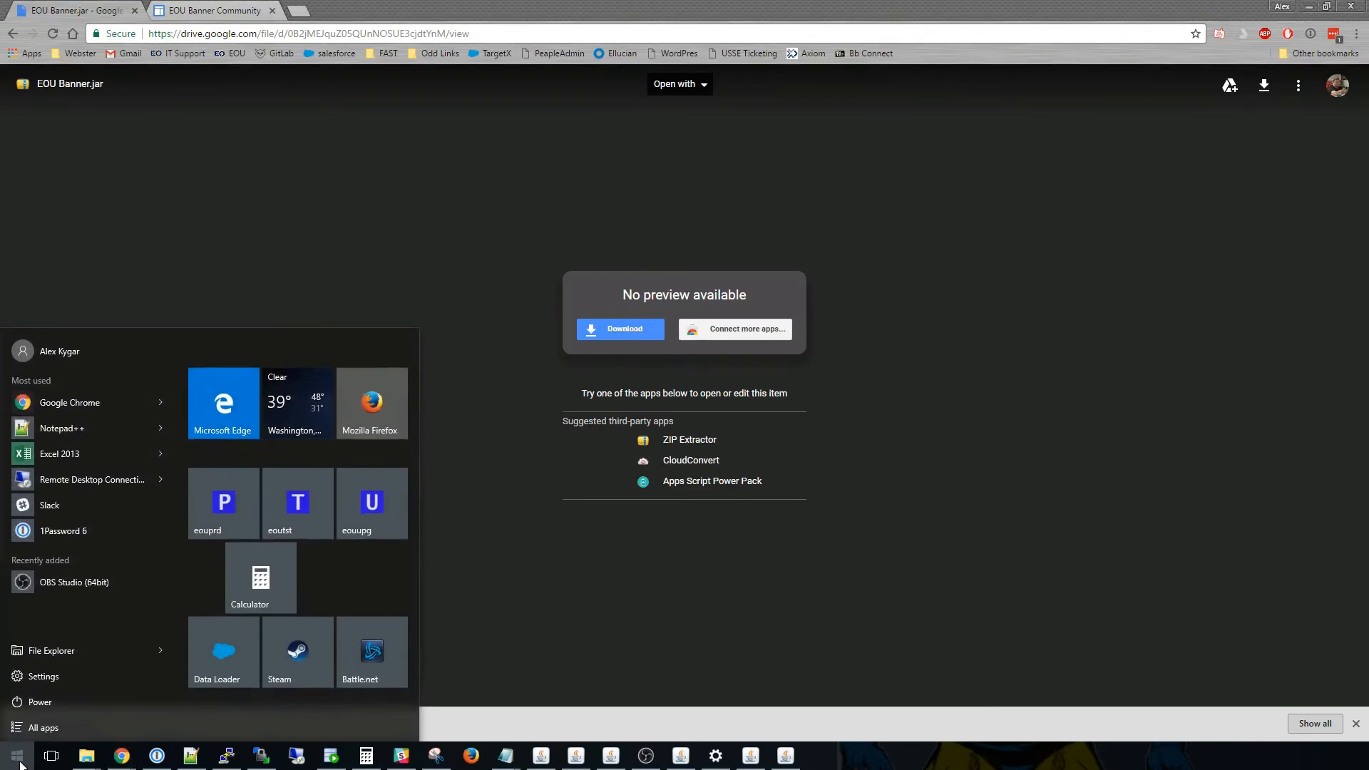
click(48, 728)
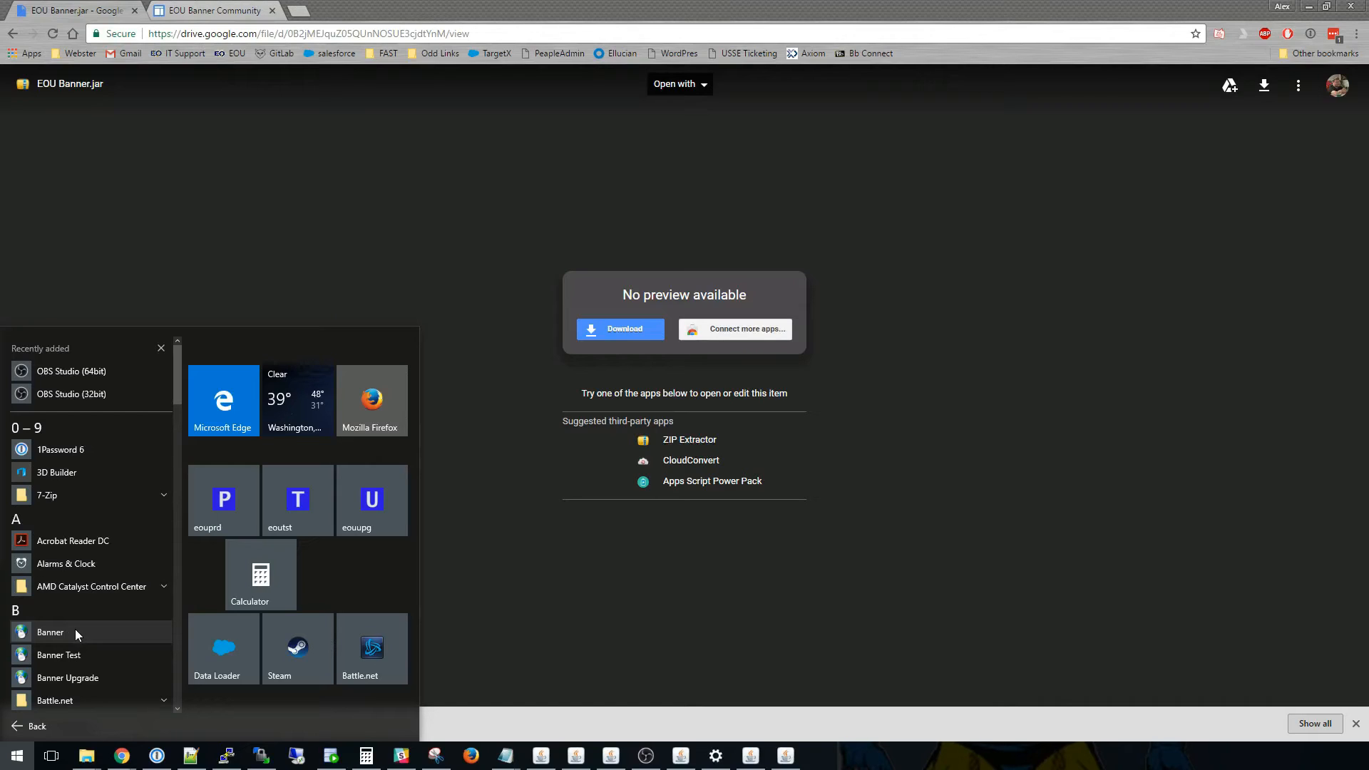
click(50, 632)
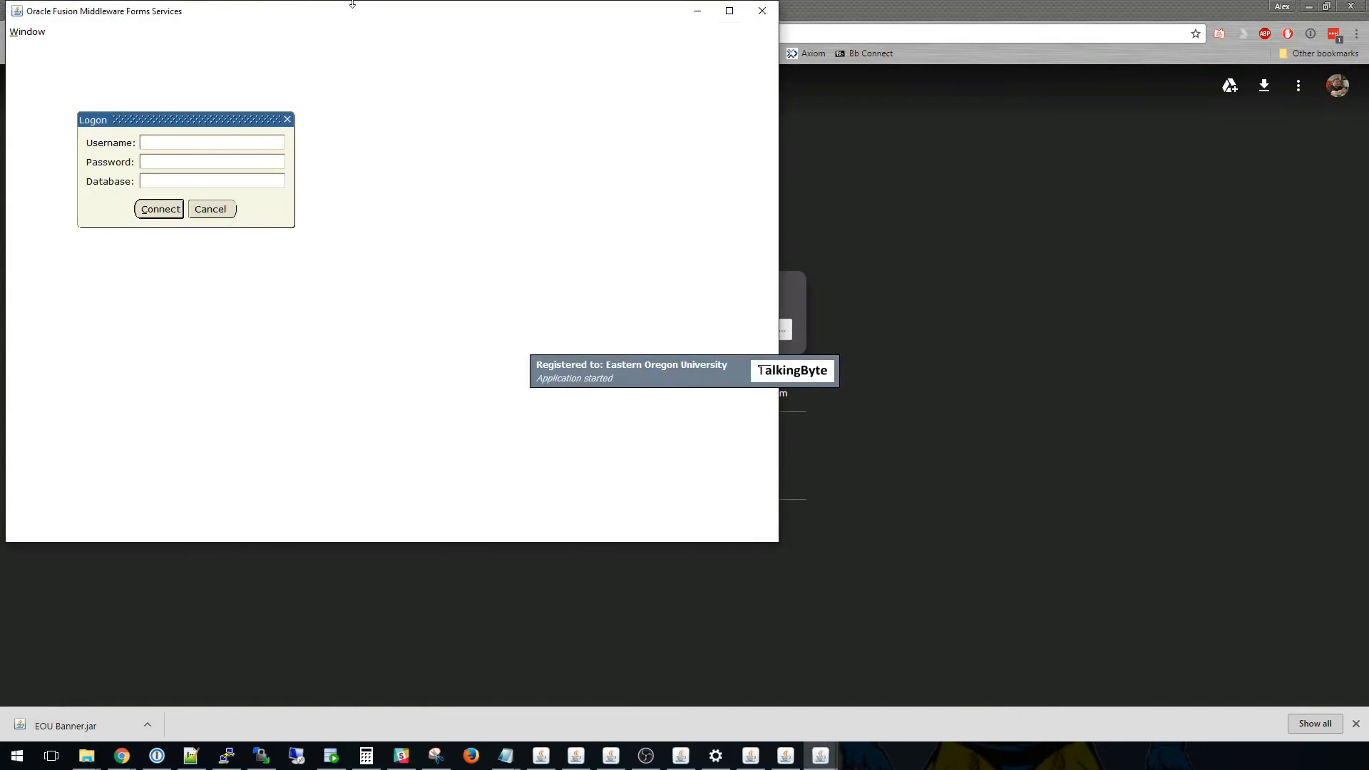
drag(325, 15, 599, 136)
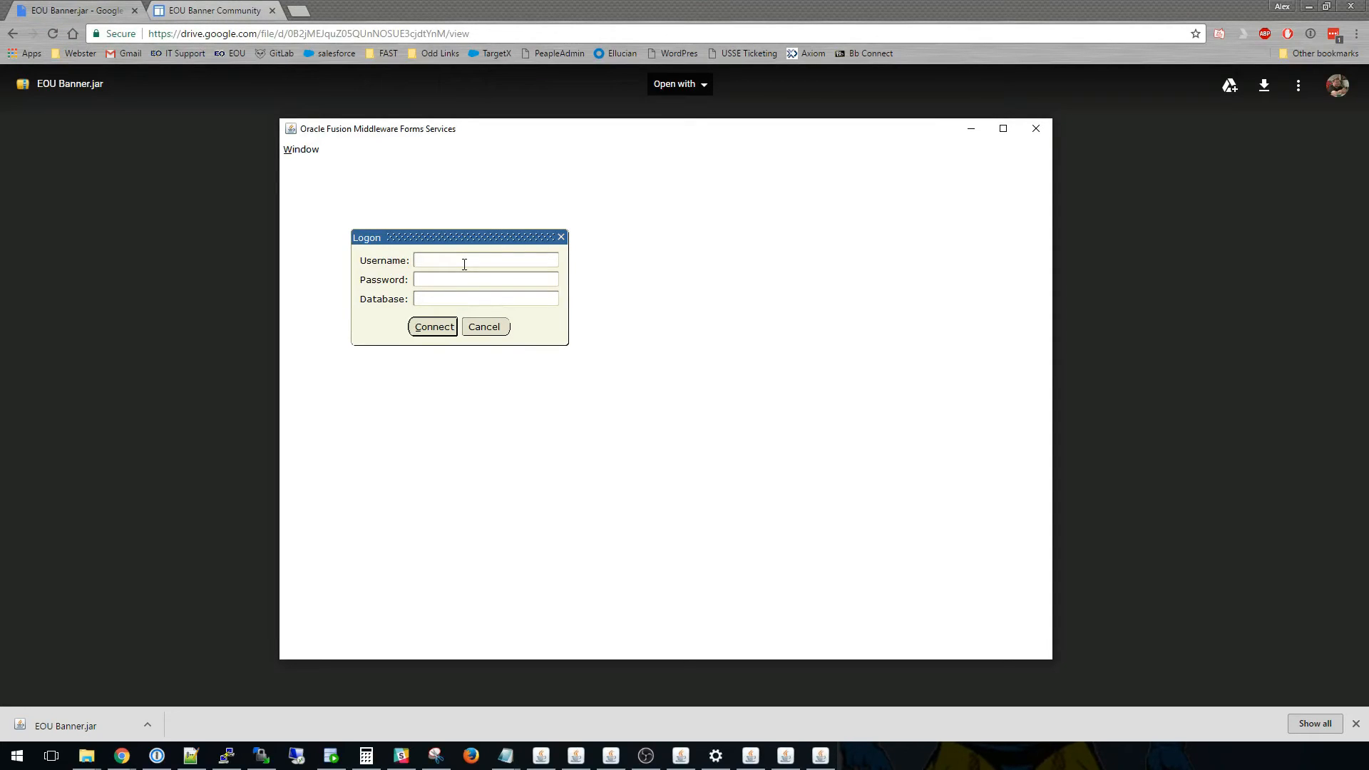
Log on to Banner with the account username and password.
text(mickeym)
click(458, 275)
text(*********)
click(436, 329)
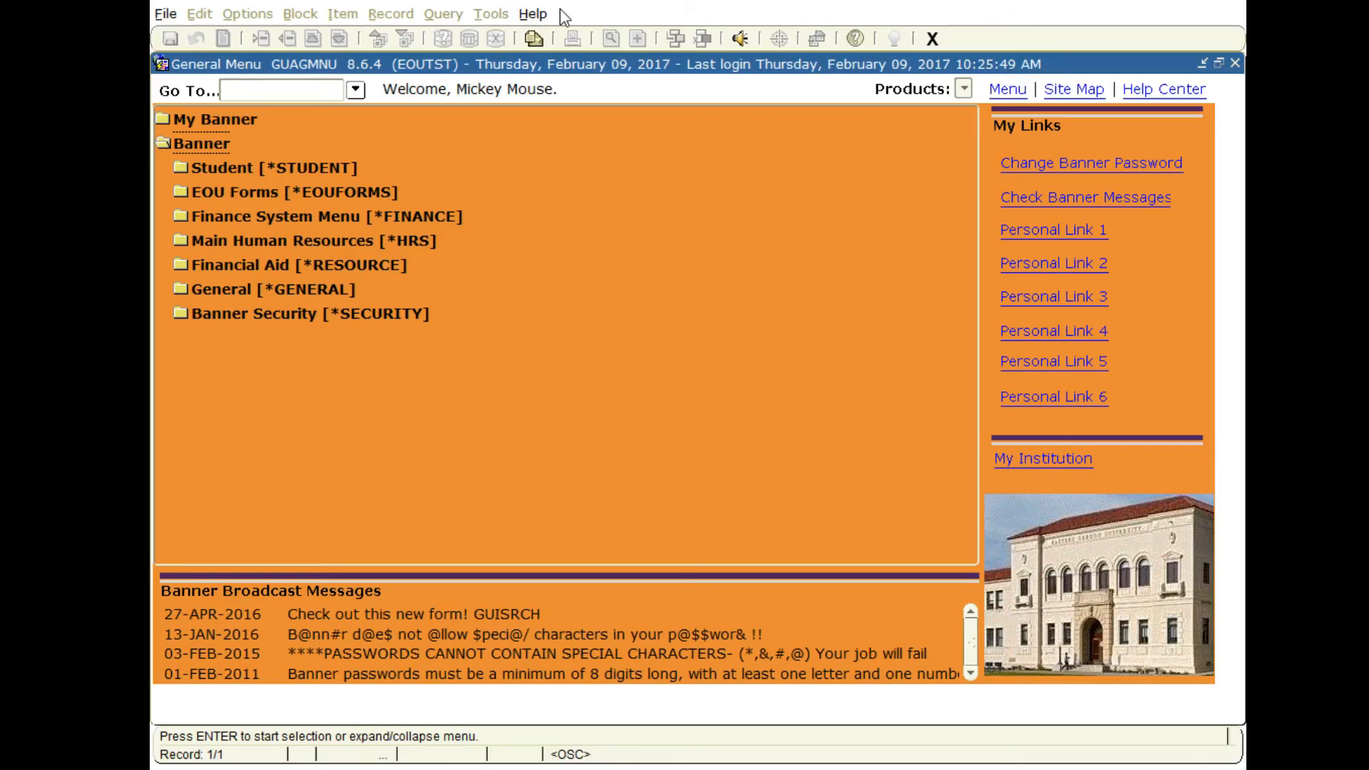
Open the general user preferences and set the canvas user value to the light blue swatch r102g153b255.
click(164, 14)
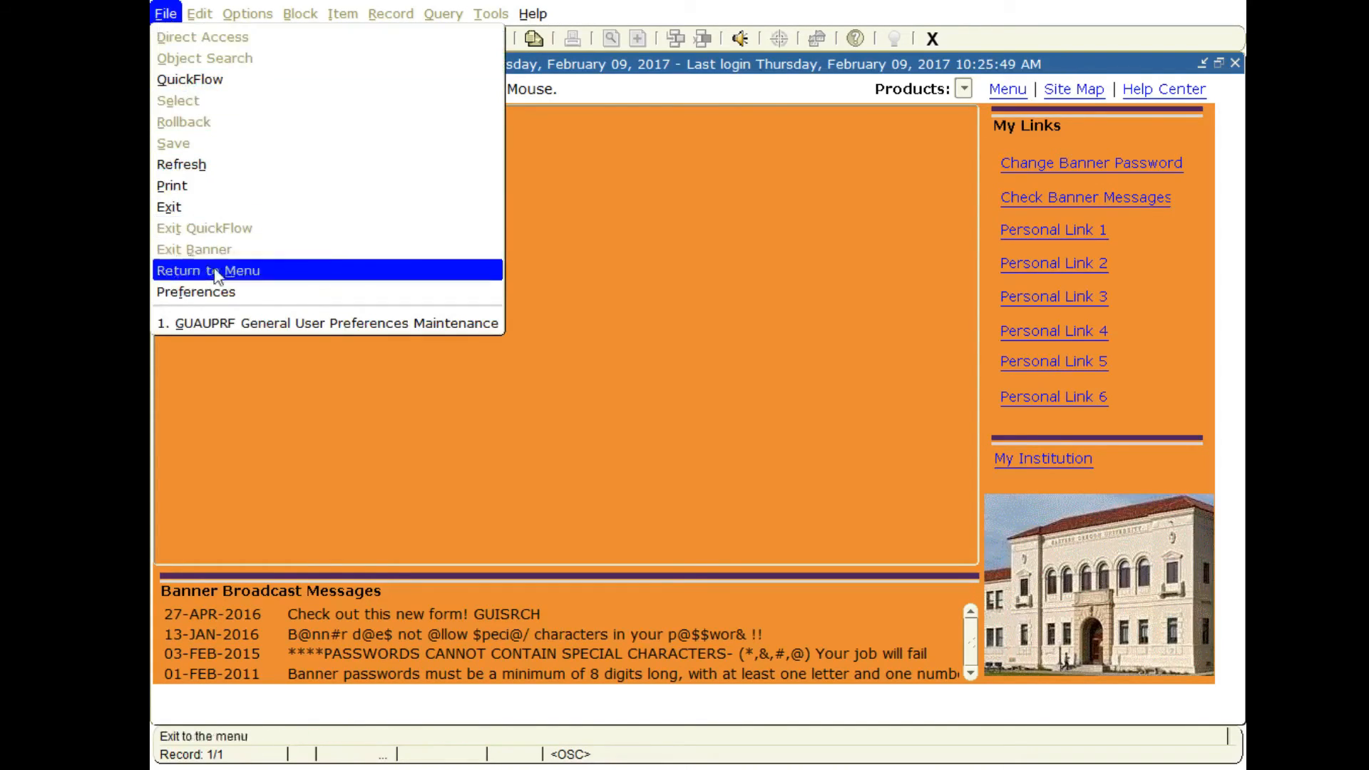
click(230, 292)
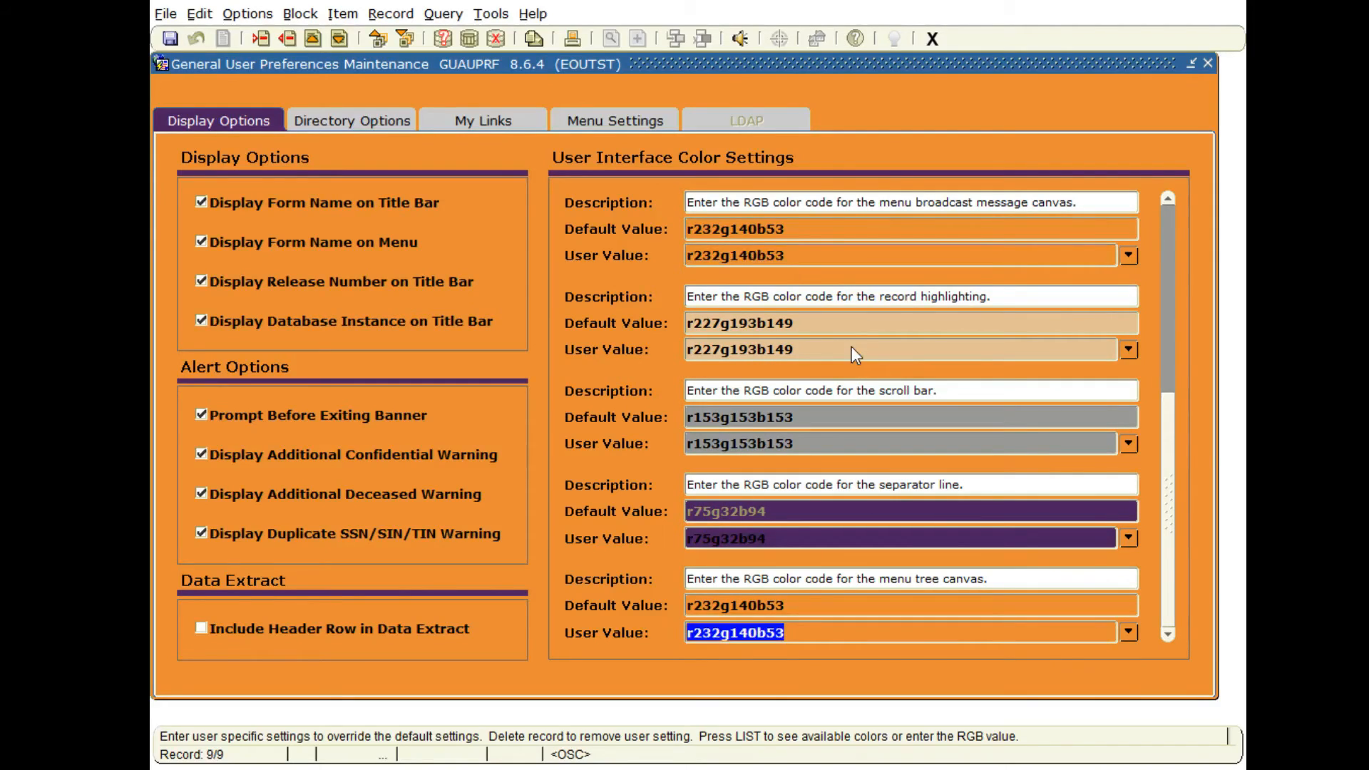
scroll(851, 346, up, 5)
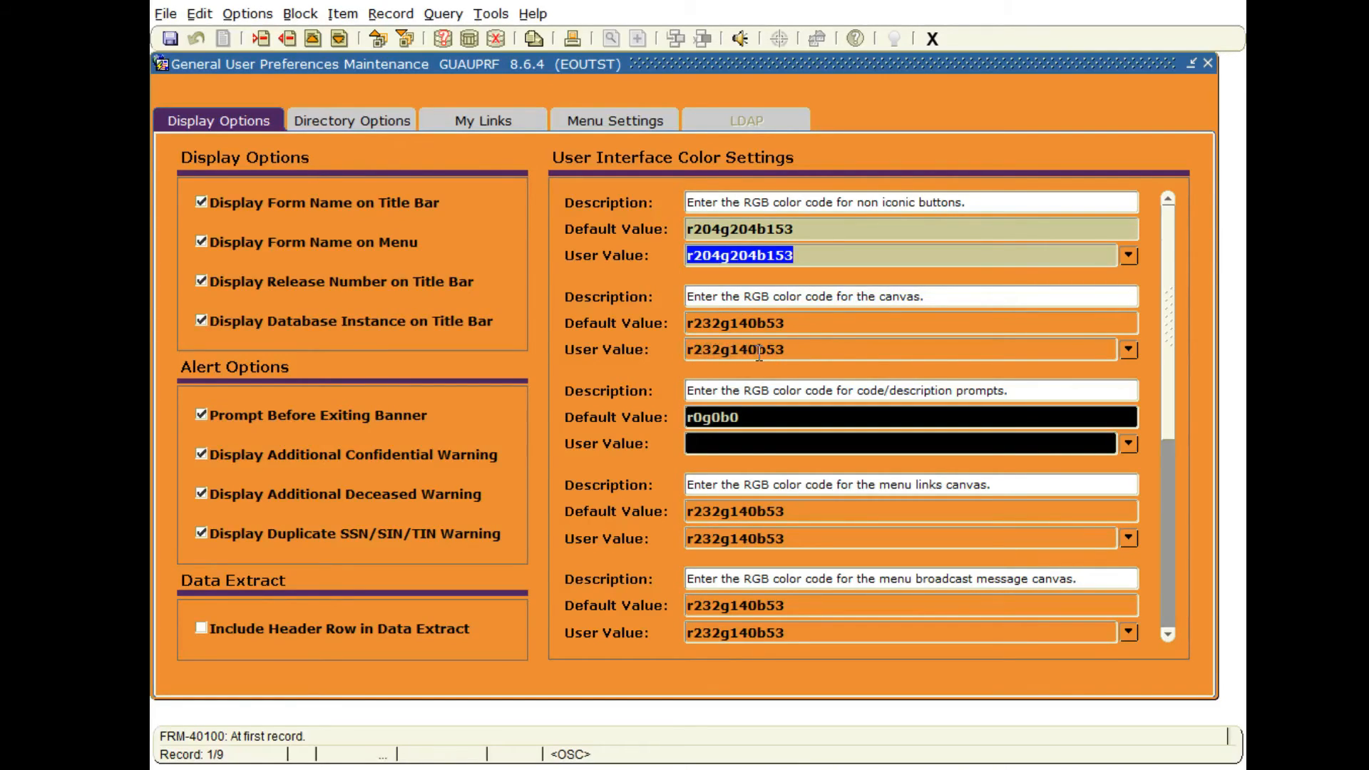
click(1129, 349)
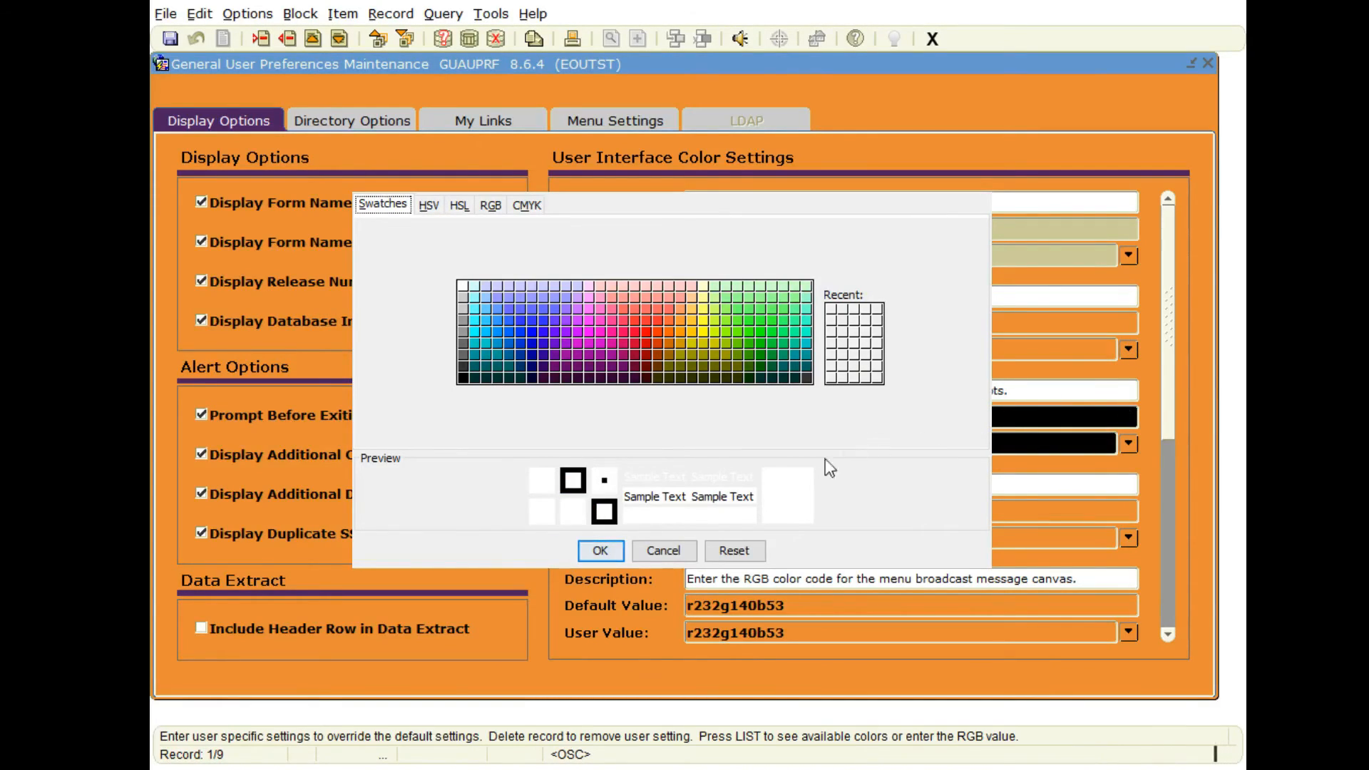
click(429, 206)
click(460, 206)
click(491, 205)
click(527, 205)
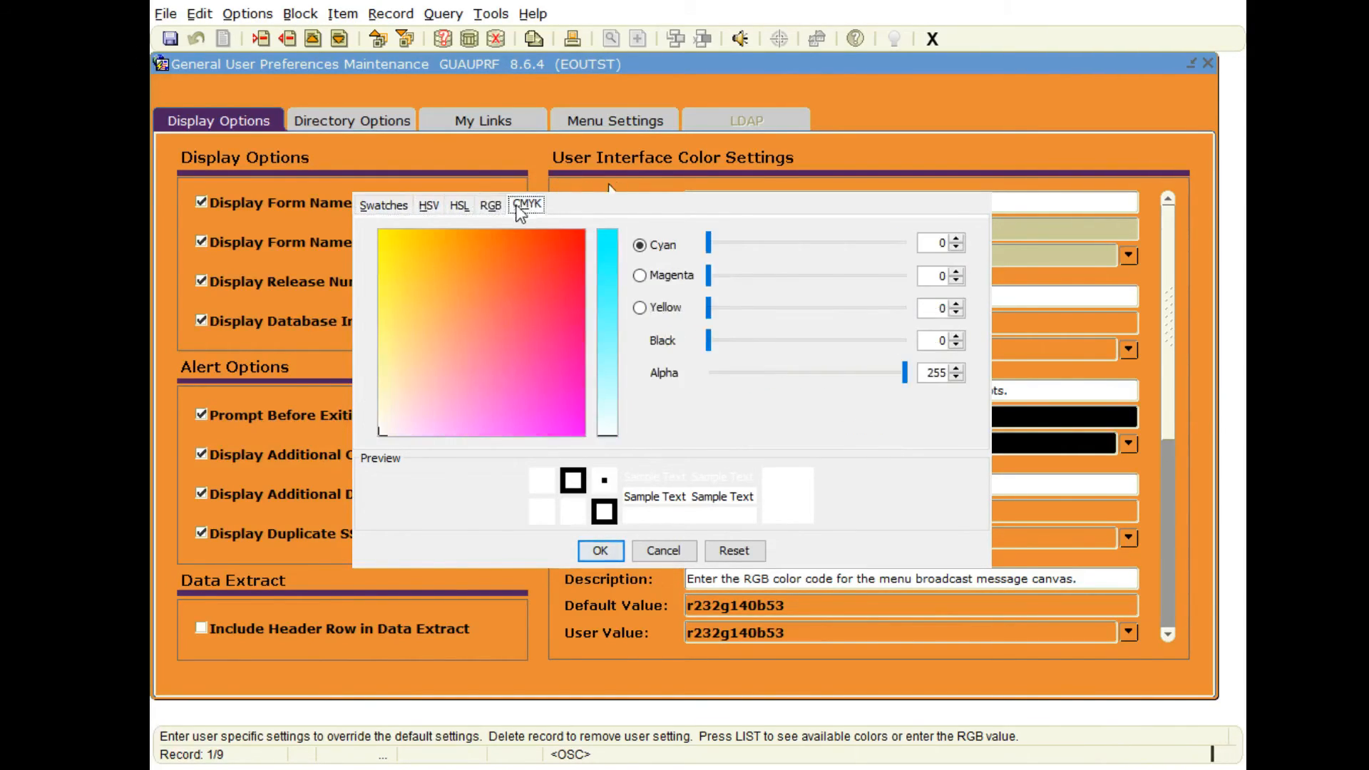
click(385, 204)
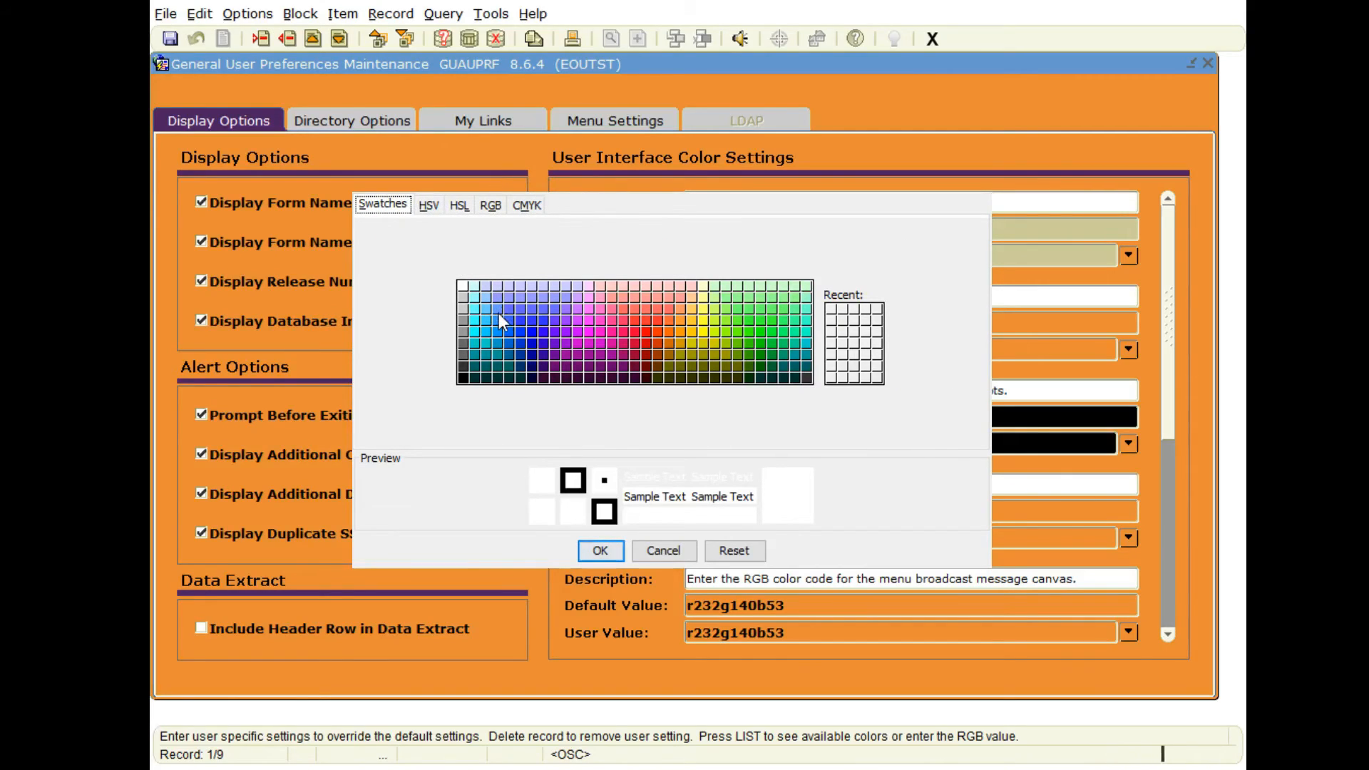
click(499, 309)
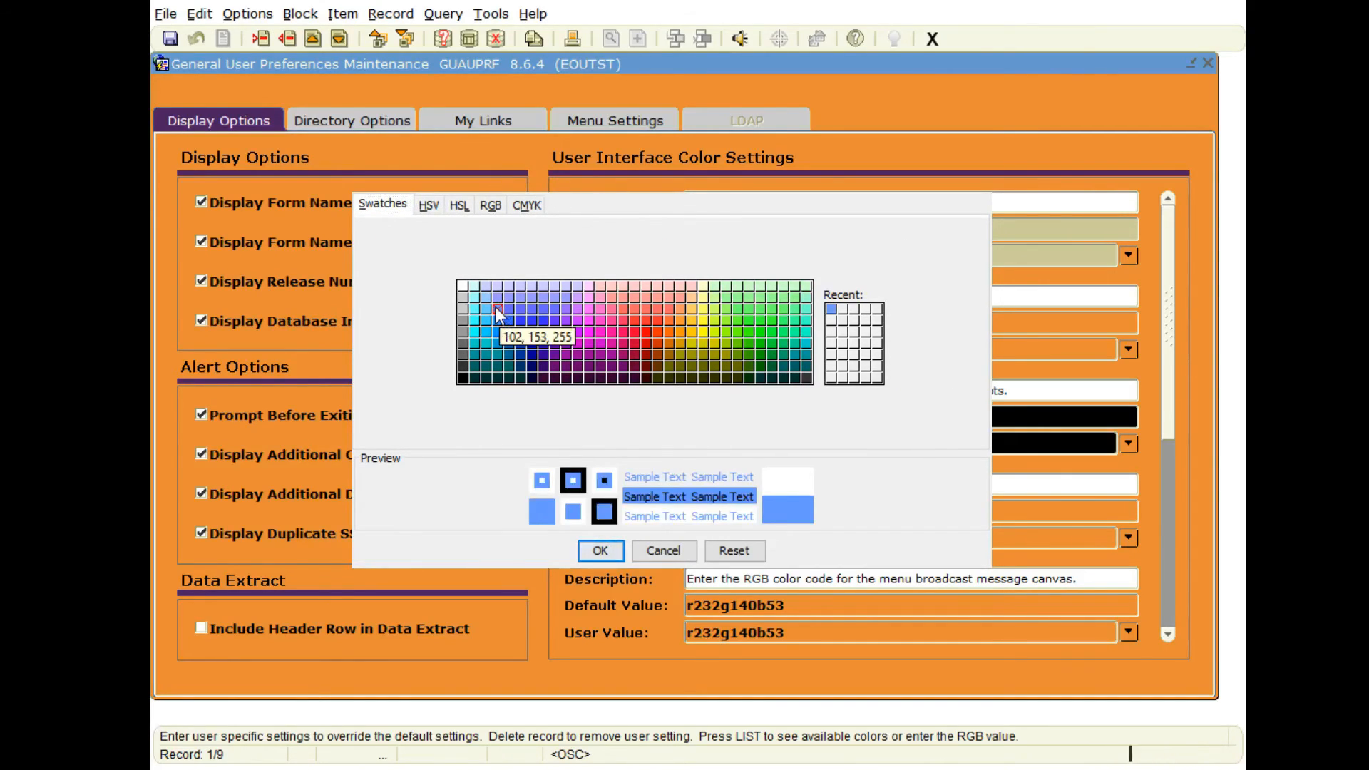
click(599, 551)
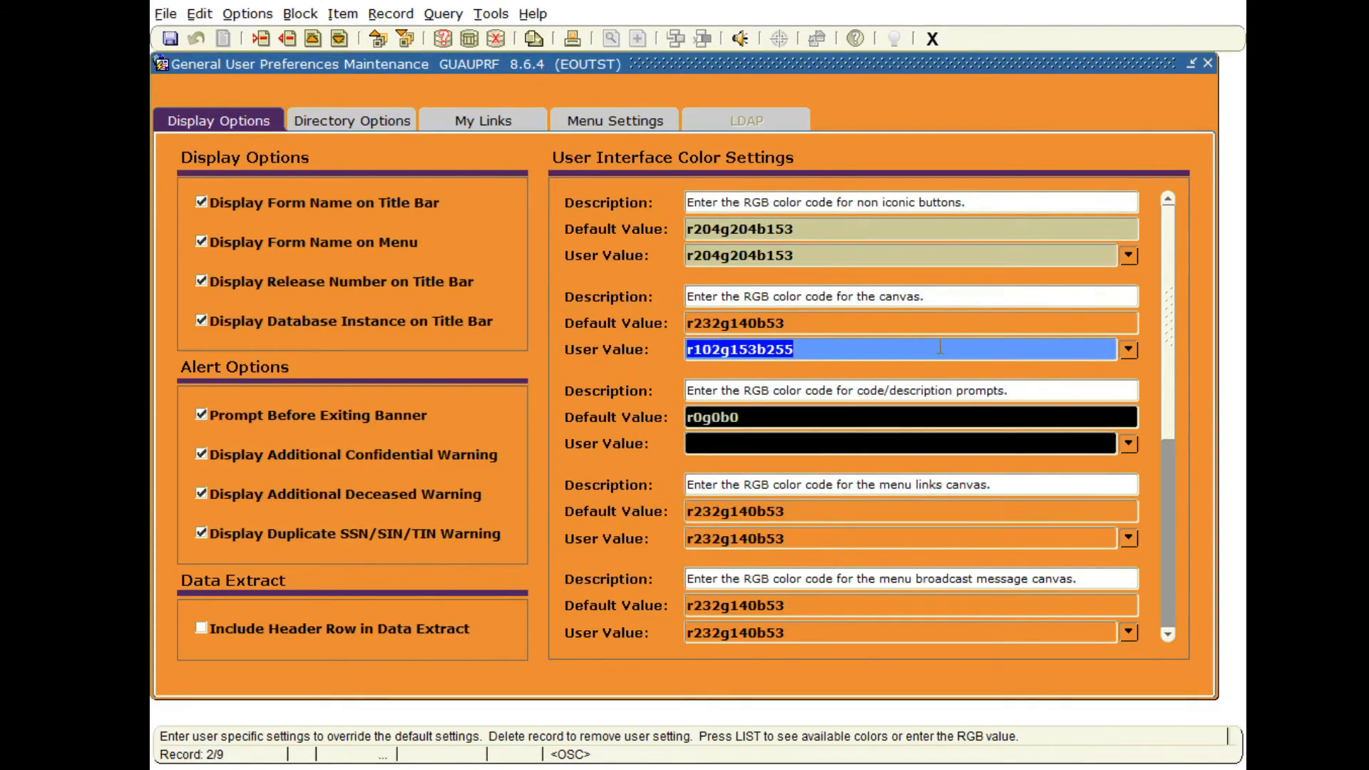
Copy the canvas color value r102g153b255 to the user values of the menu links canvas and menu broadcast message canvas.
click(796, 349)
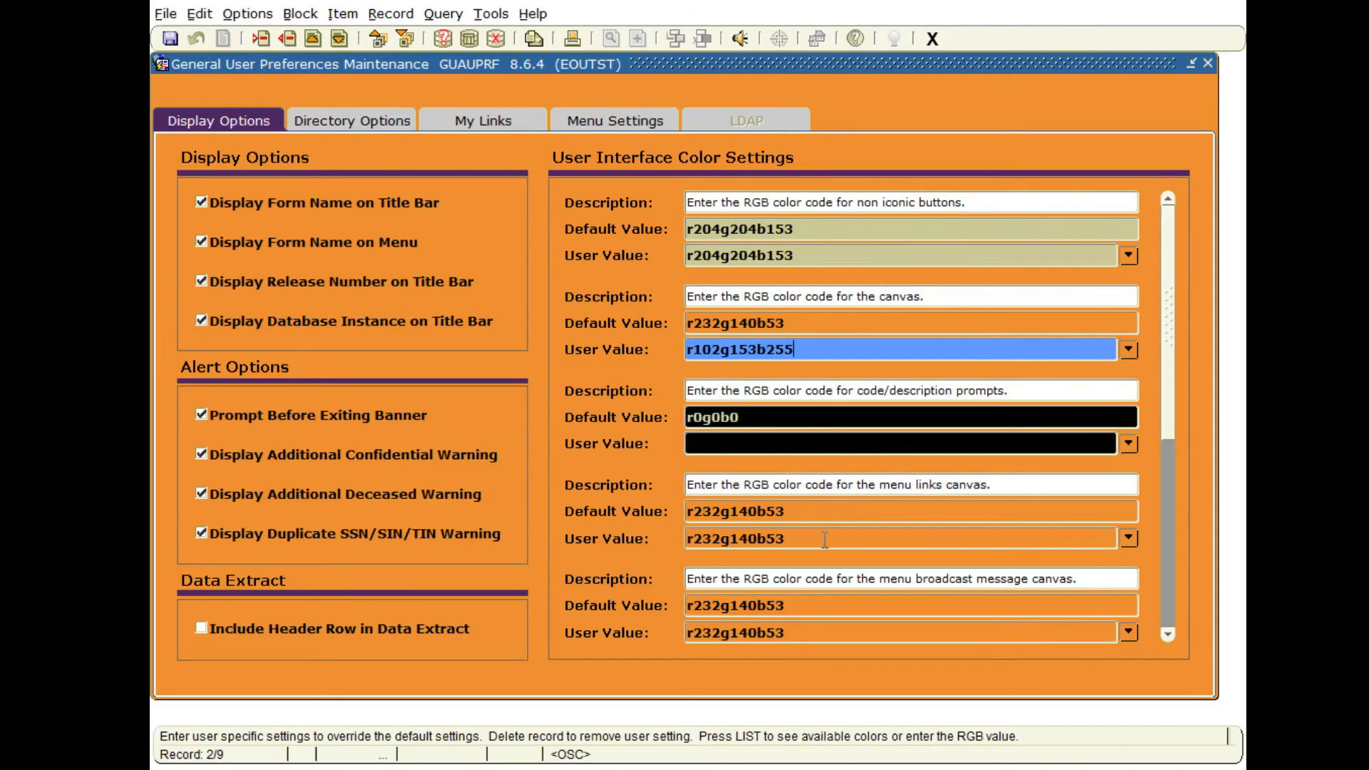
drag(809, 350, 670, 357)
key(ctrl+c)
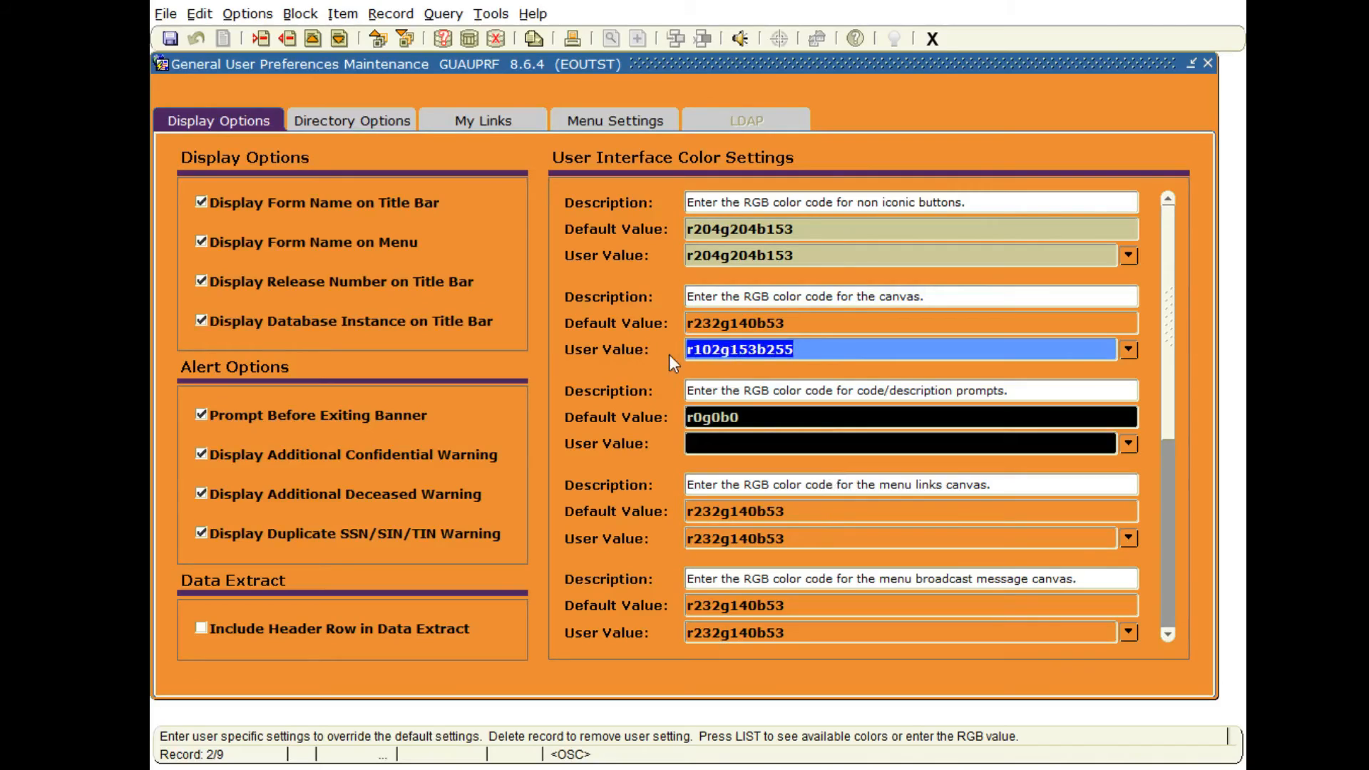
drag(786, 539, 664, 543)
key(ctrl+v)
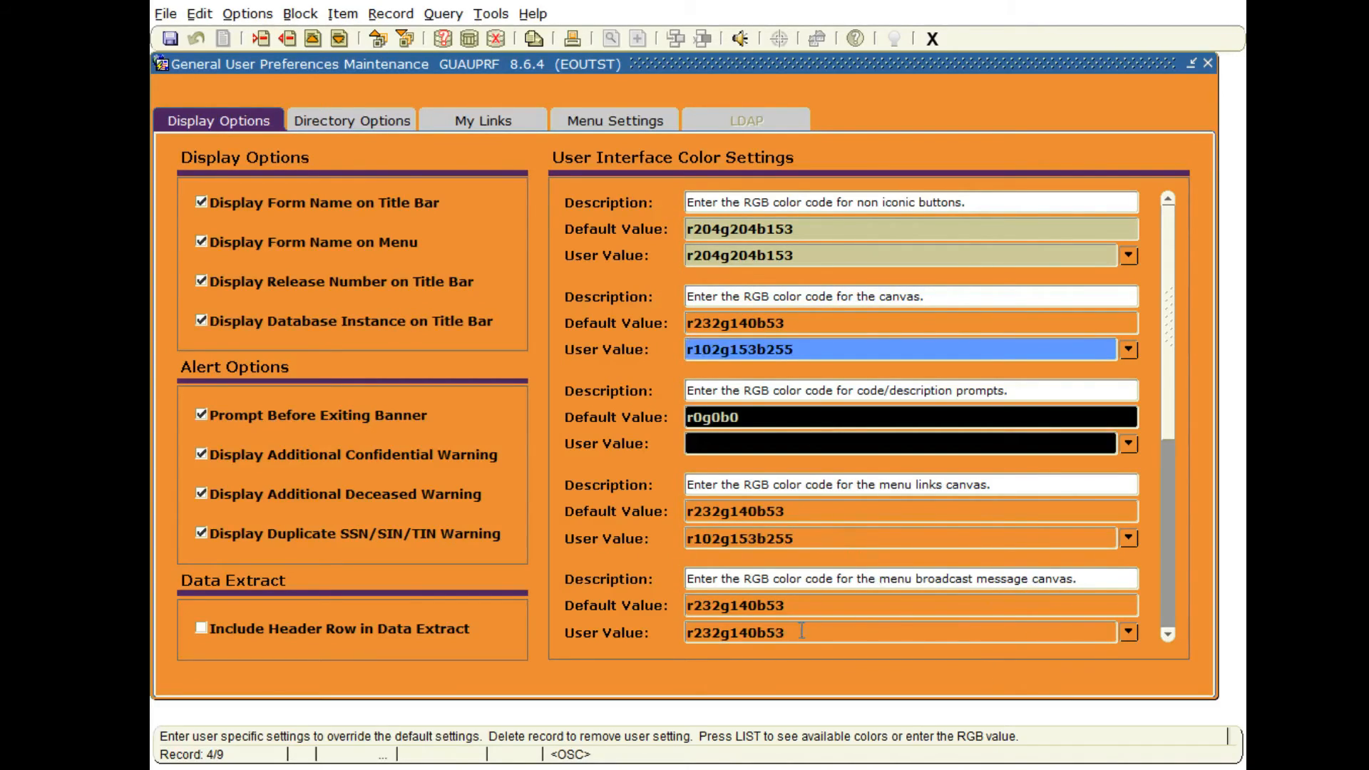
drag(802, 630, 657, 627)
key(ctrl+v)
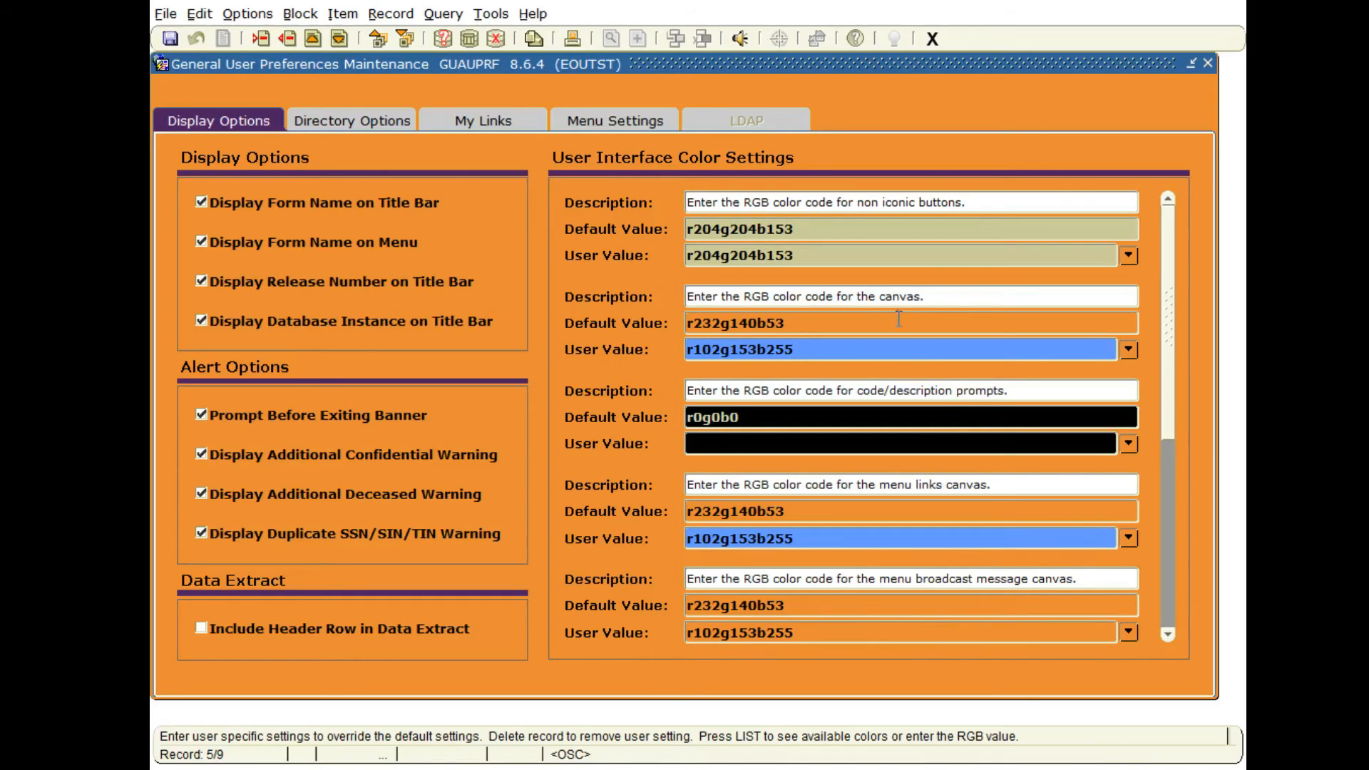
Set the menu tree canvas user value to r102g153b255, then save the preferences and close the form.
scroll(897, 571, down, 2)
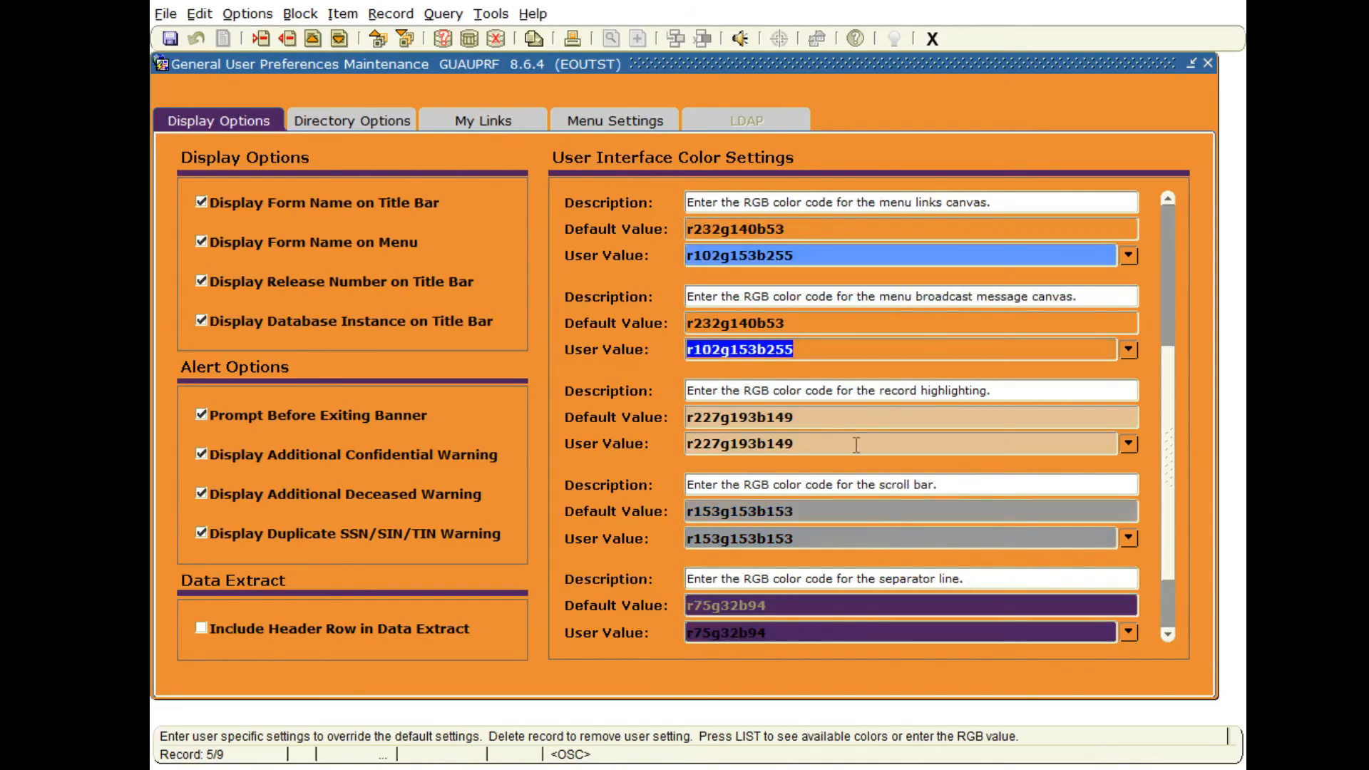
scroll(806, 346, down, 1)
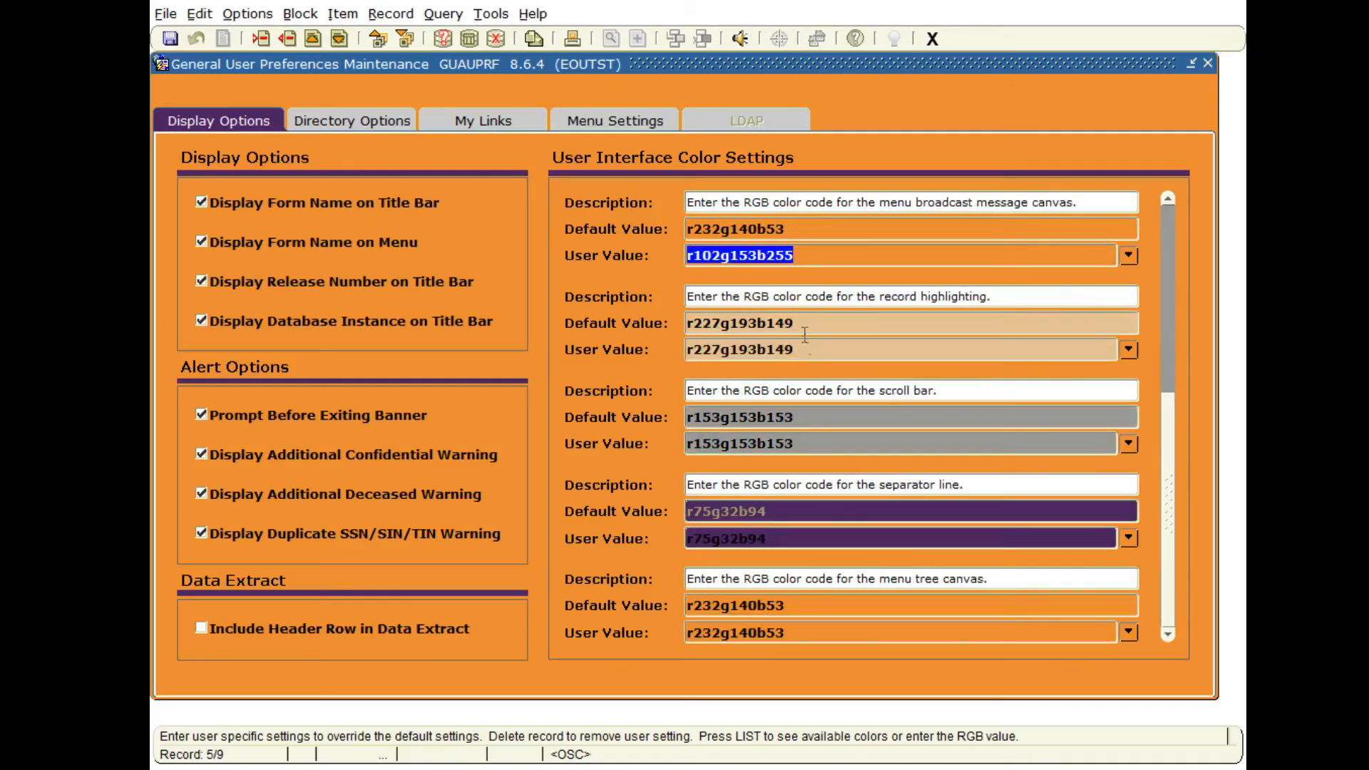
key(ctrl+v)
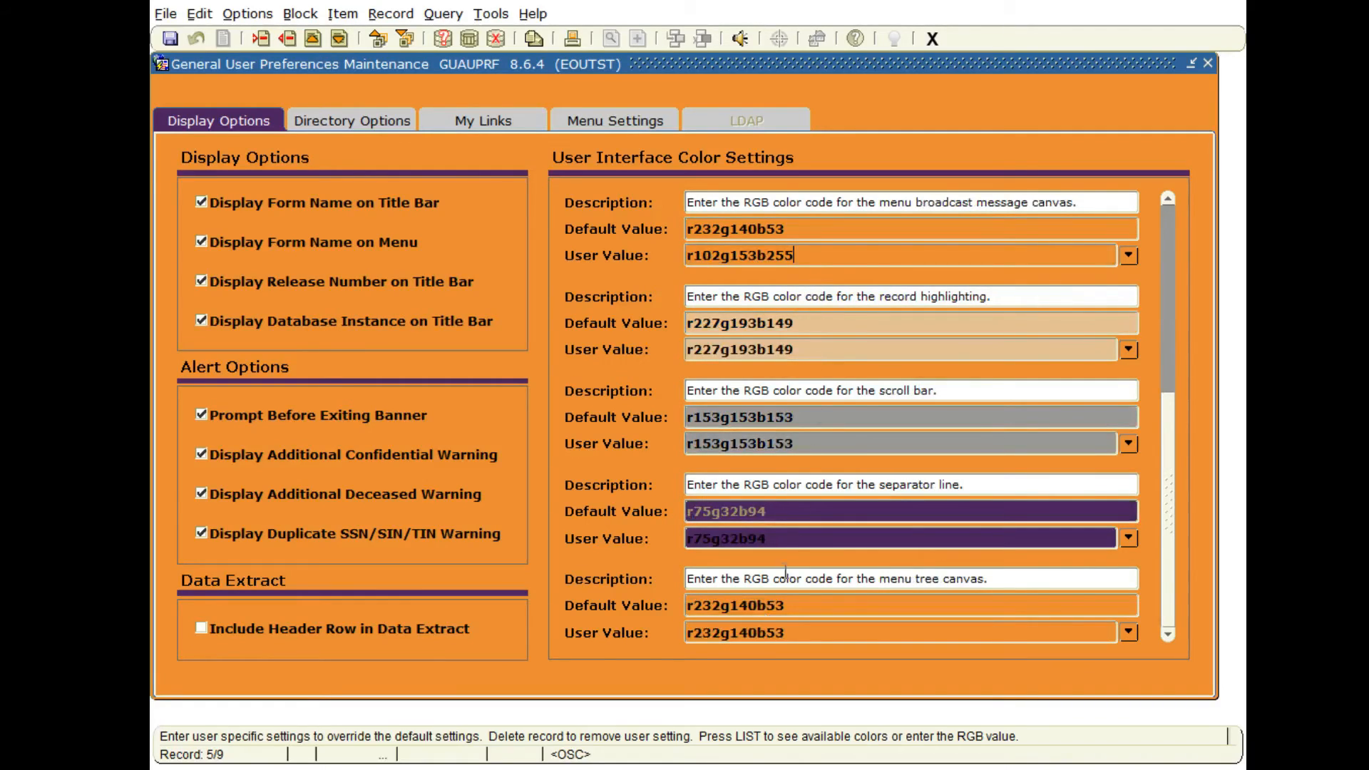
click(794, 630)
key(ctrl+v)
double_click(872, 627)
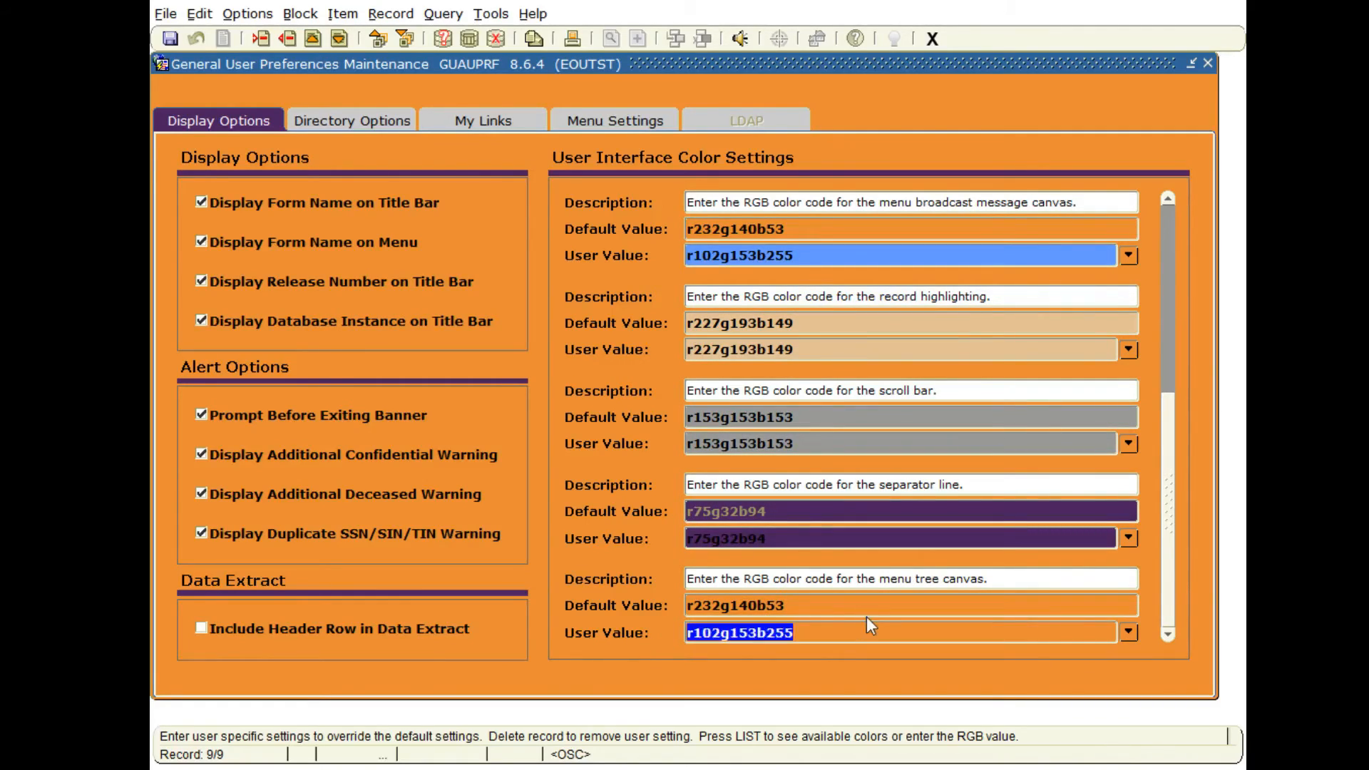
click(171, 45)
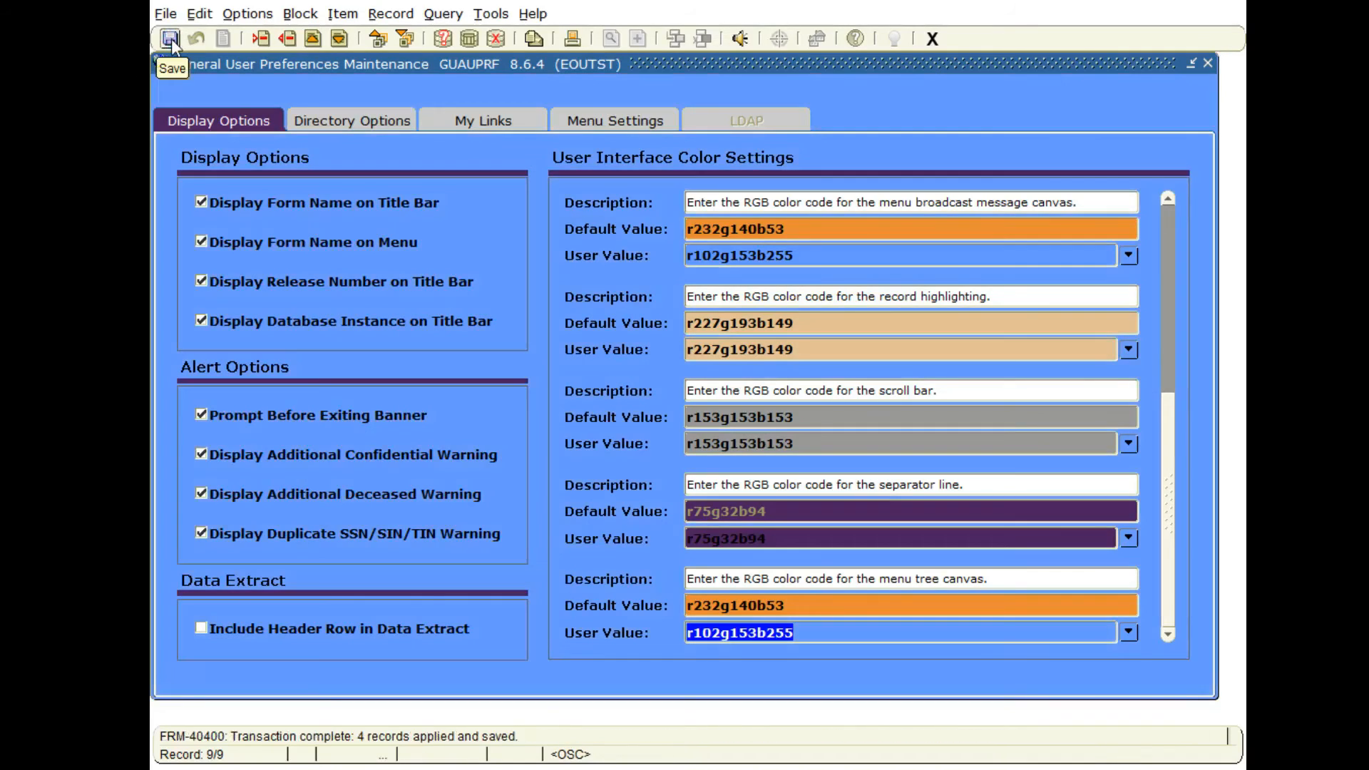
click(933, 39)
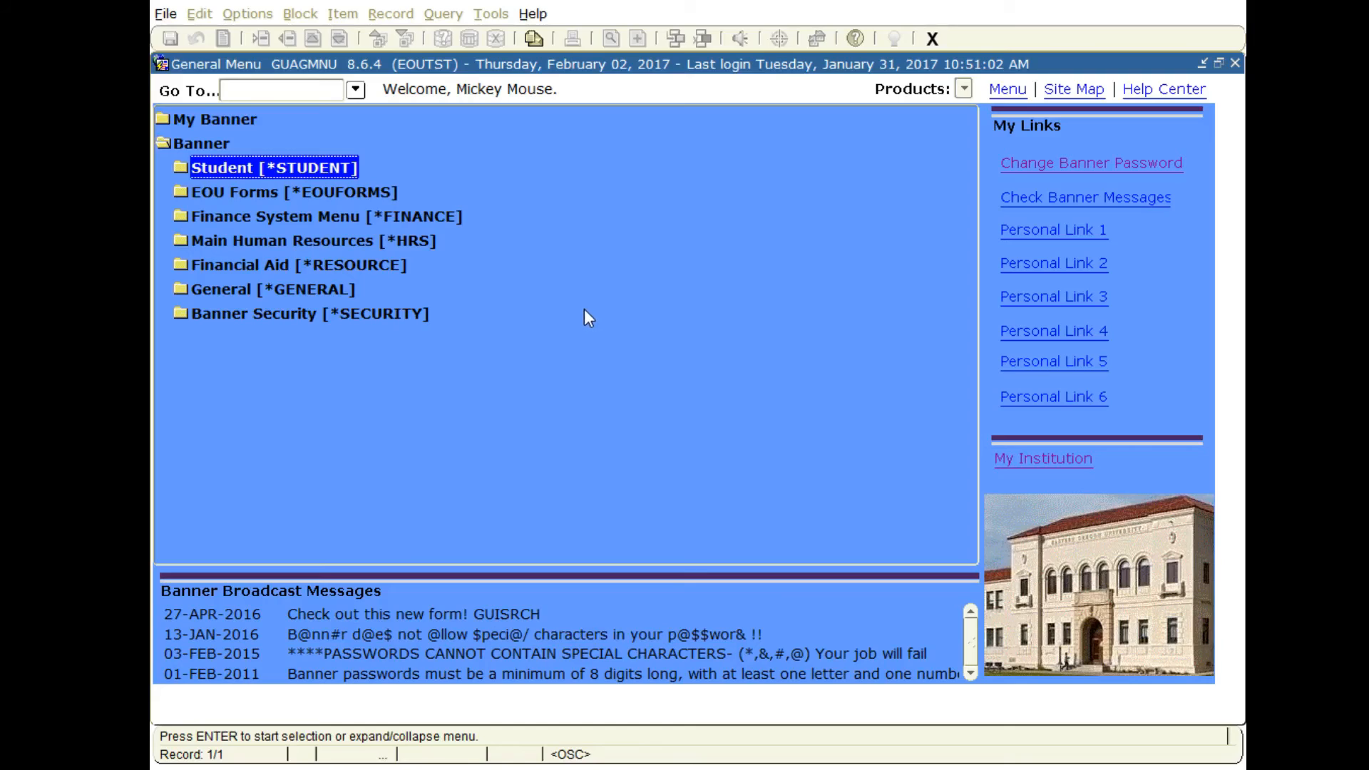
Expand the Student and General Person folders in the menu tree and select General Person Identification [SPAIDEN].
double_click(258, 170)
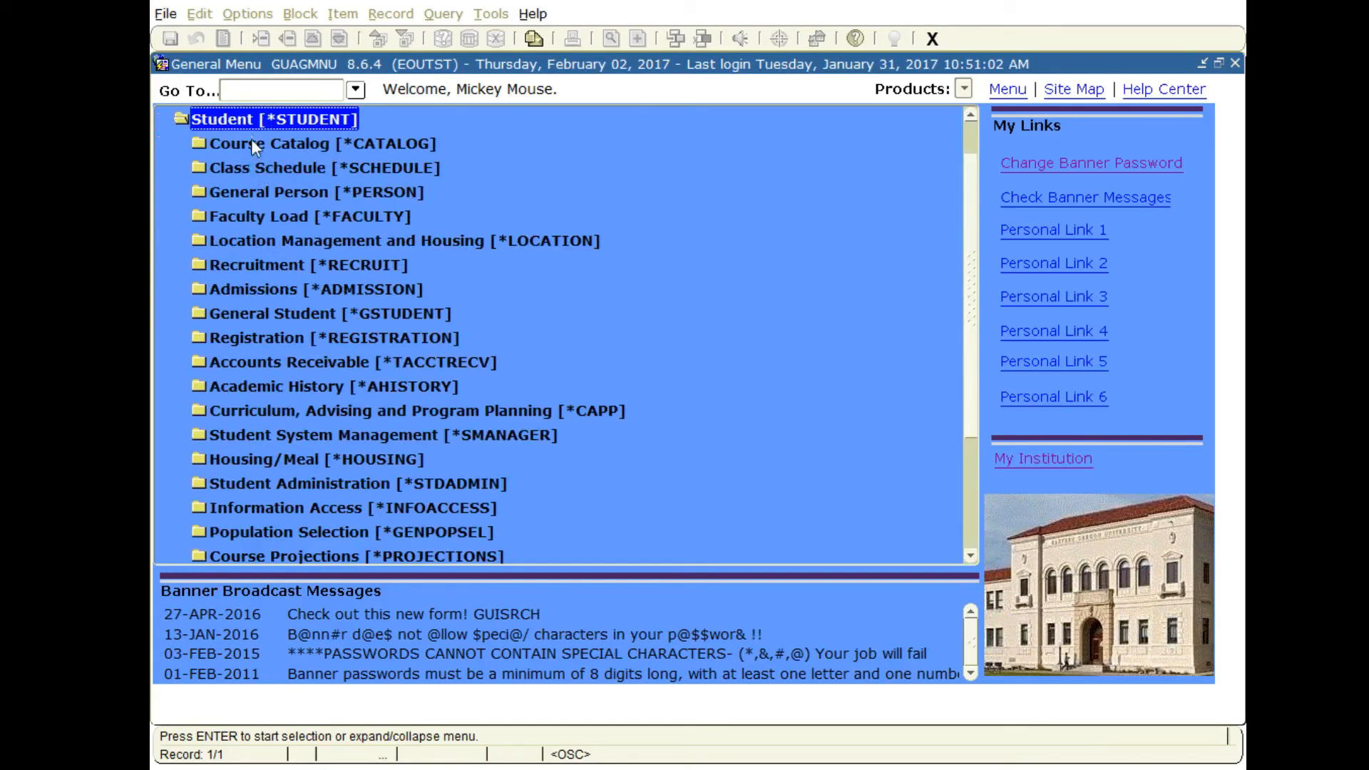
double_click(253, 194)
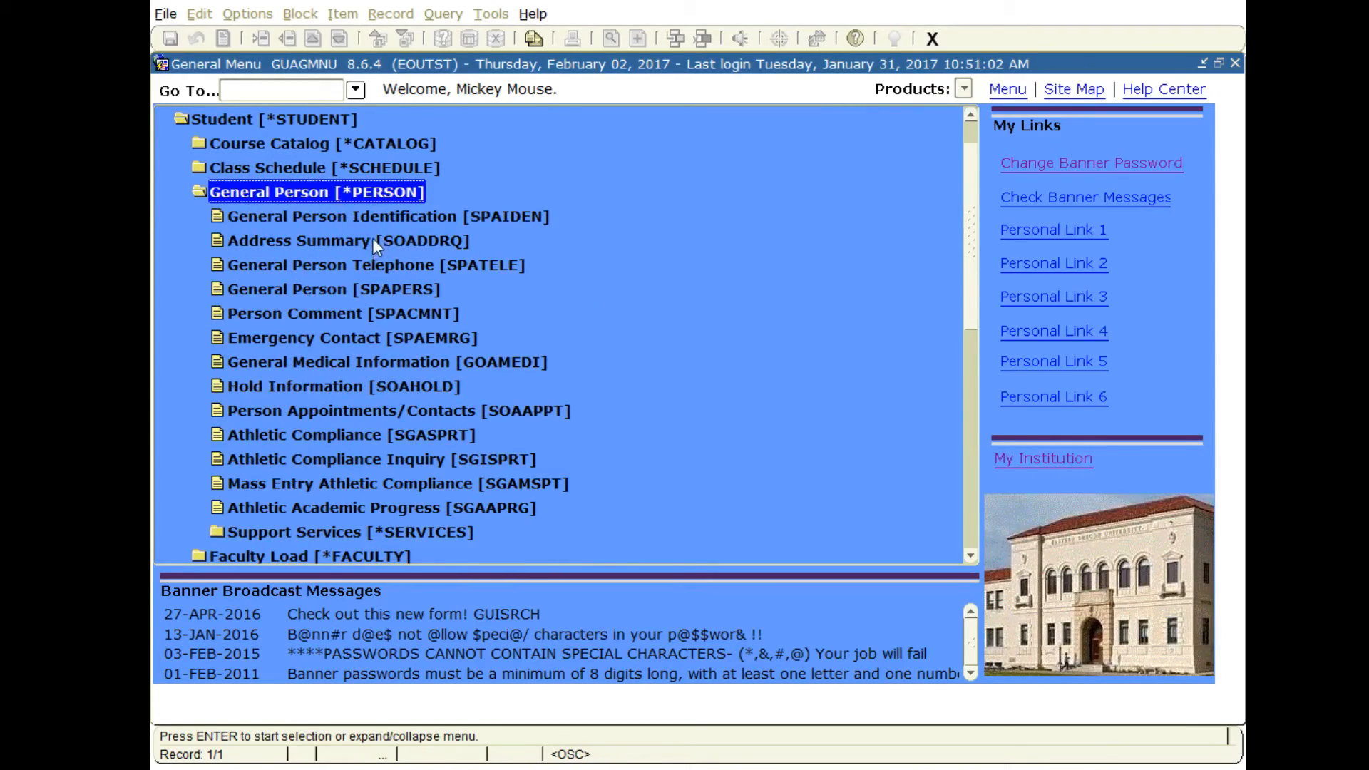
click(352, 216)
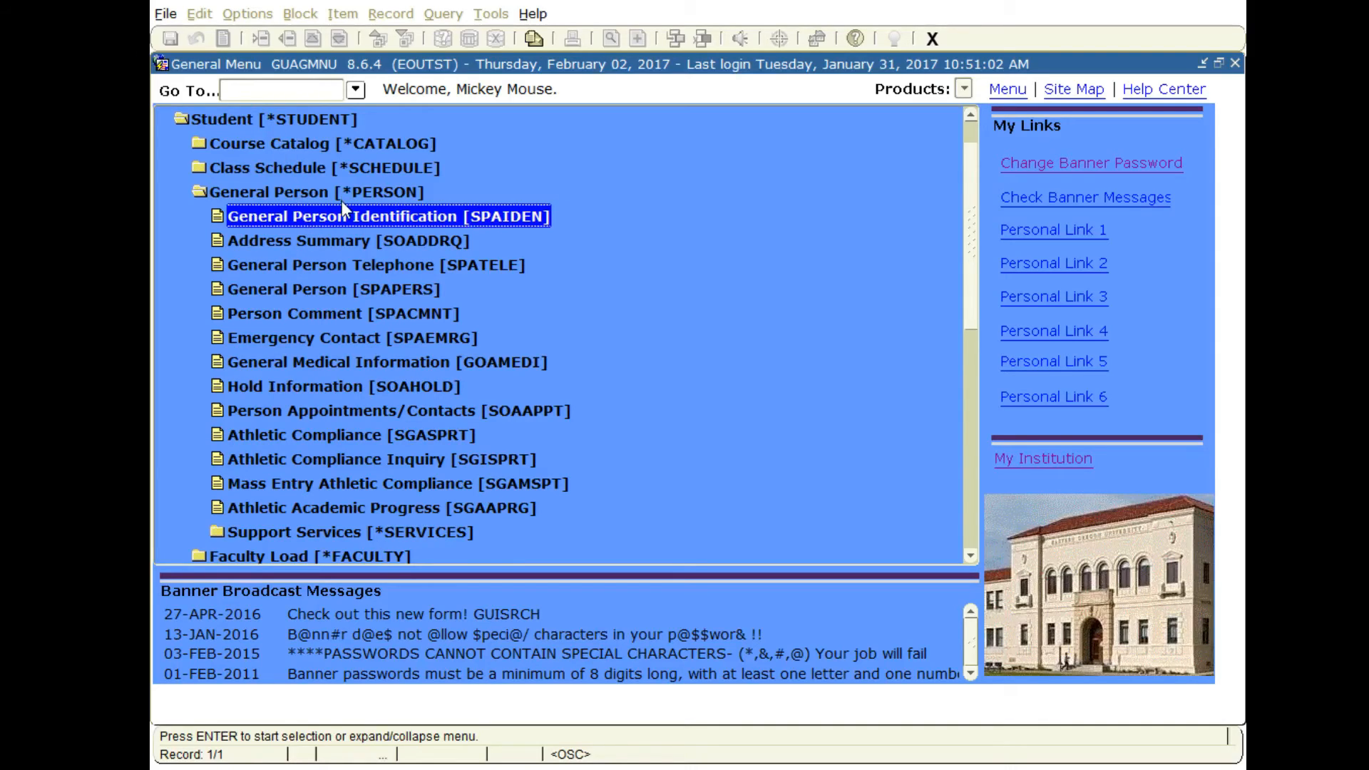
Search for forms matching %AIDEN with direct form access and open General Person Identification (SPAIDEN) from the results.
click(271, 90)
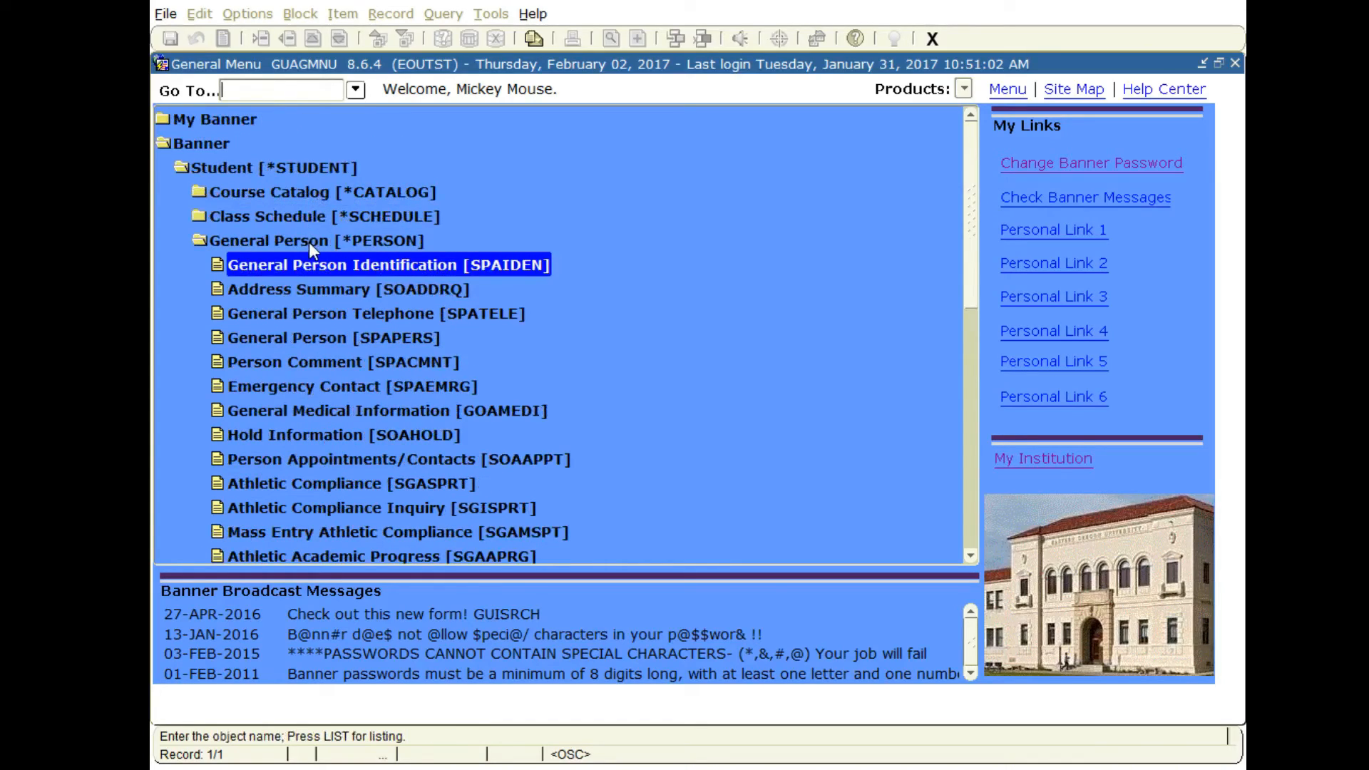
text(SP)
text(AIDEN)
key(BackSpace)
key(BackSpace)
key(BackSpace)
key(BackSpace)
key(BackSpace)
key(BackSpace)
key(BackSpace)
text(%)
key(BackSpace)
text(%AIDEN)
key(Return)
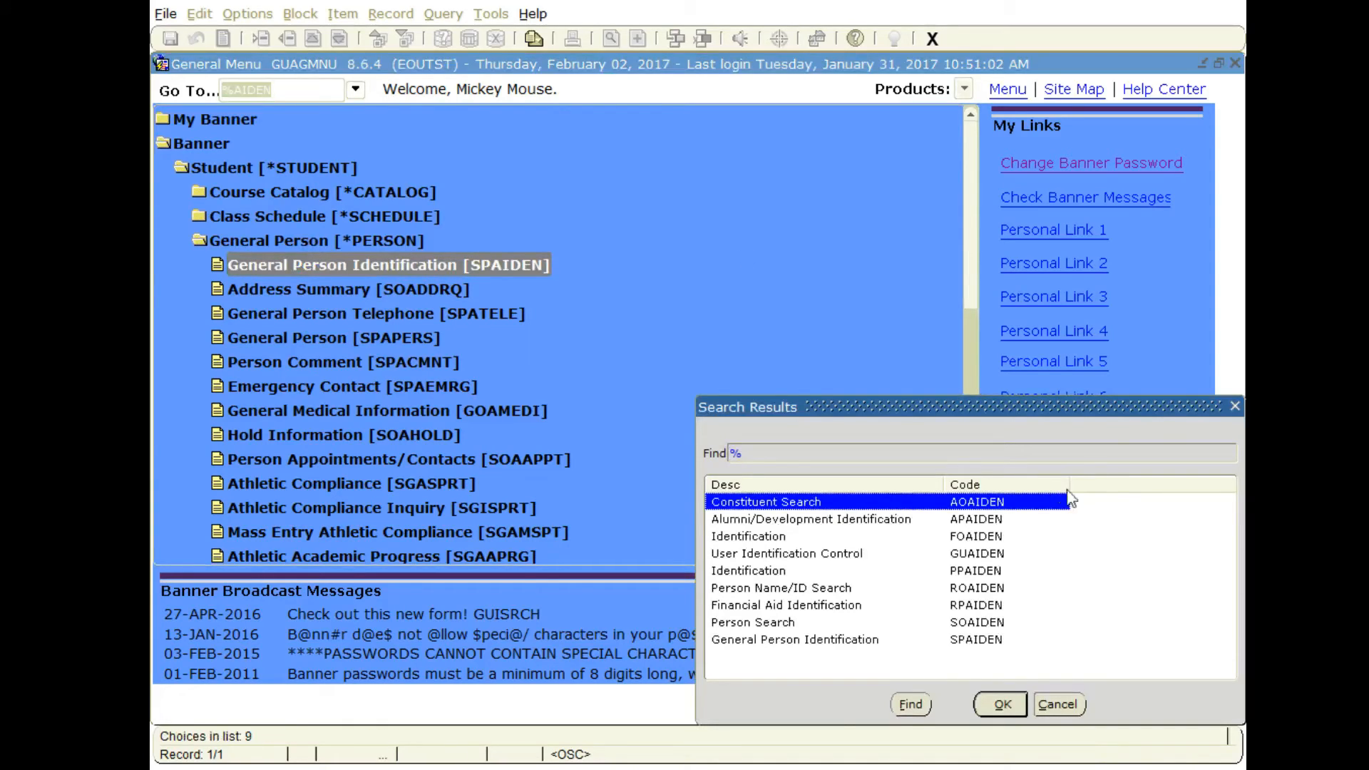
click(980, 642)
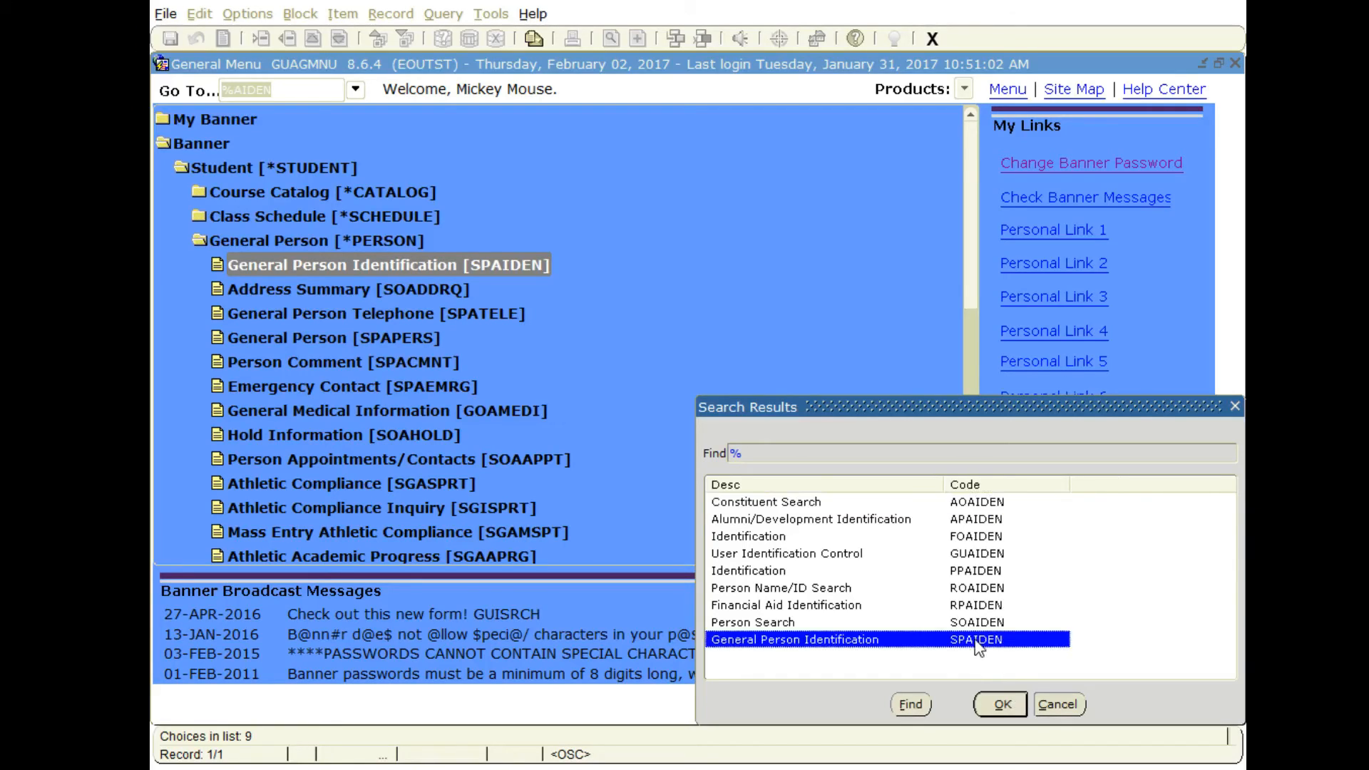
click(999, 705)
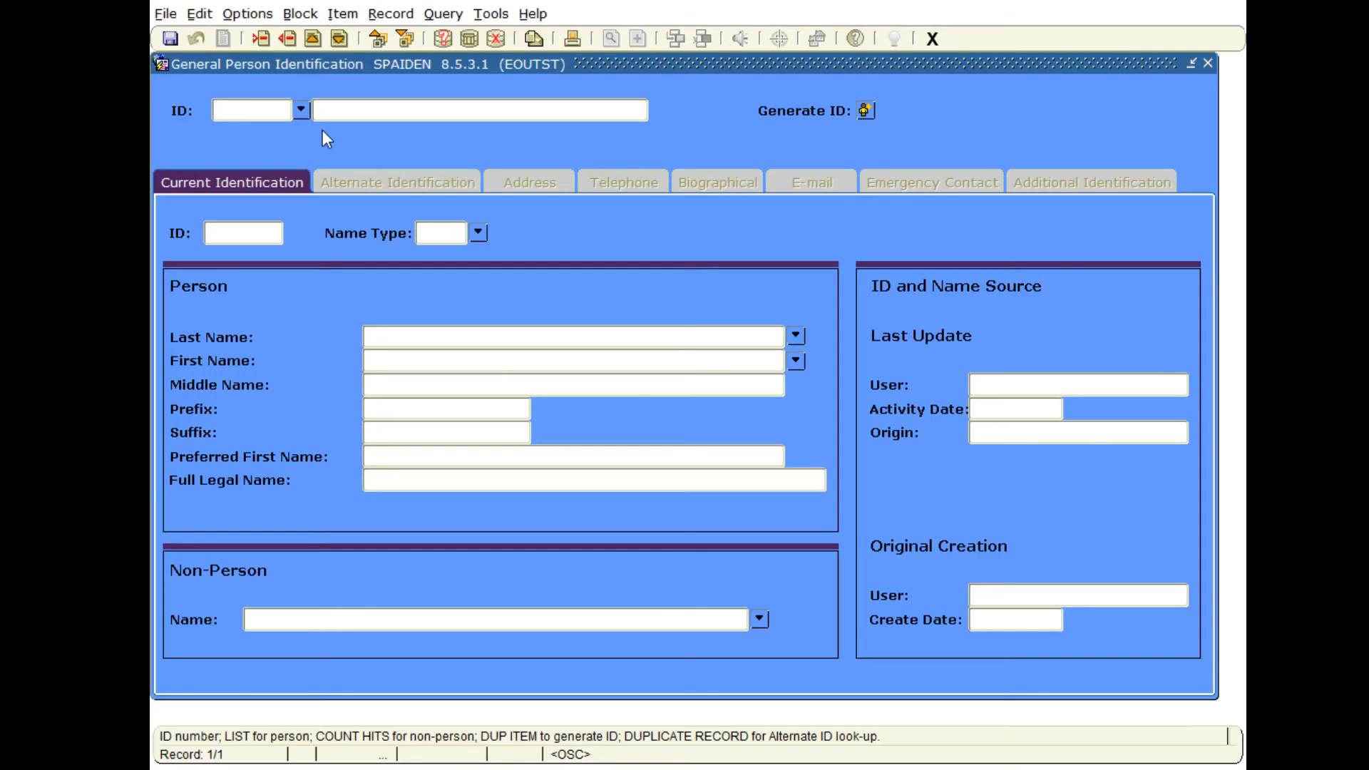
Look up a person in the identification form by entering the person's ID number.
text(910115703)
key(Tab)
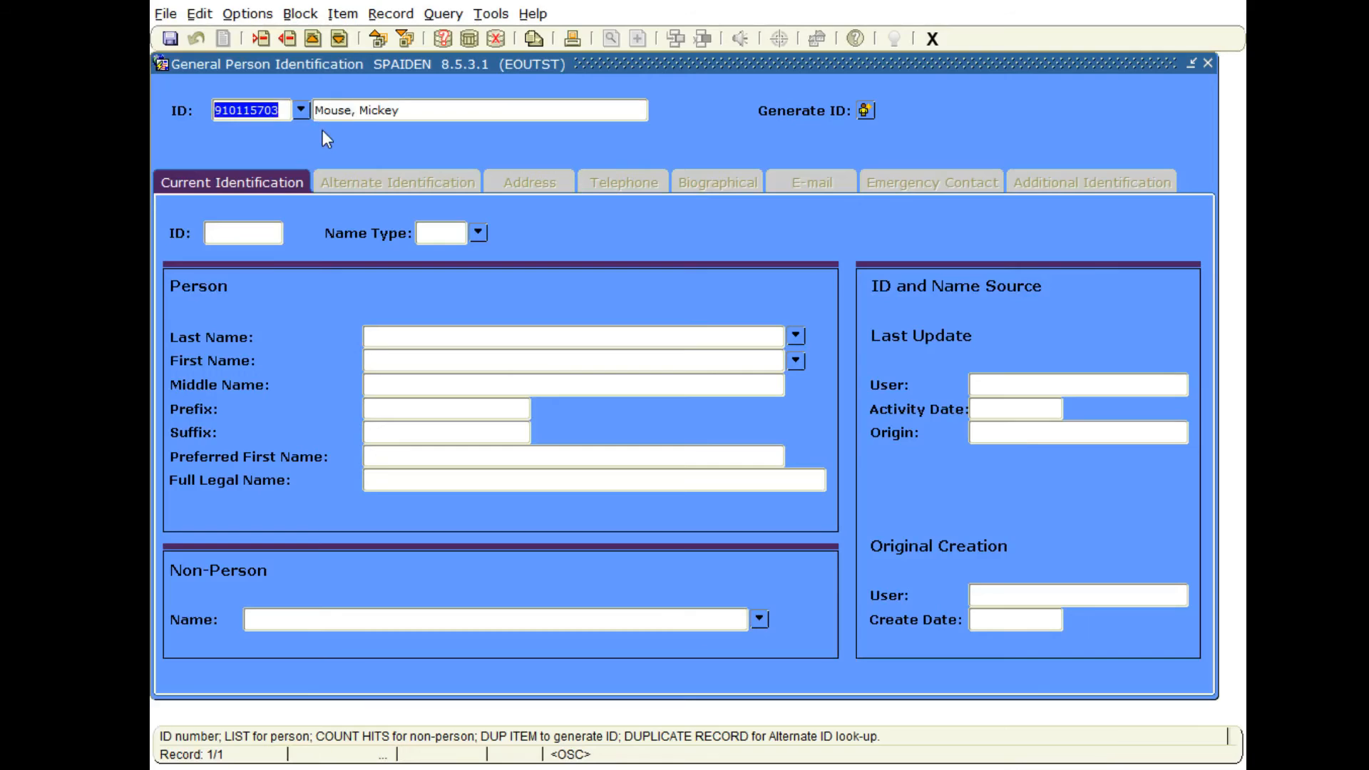
Clear the ID and look up the person by entering the name in last, first order.
key(BackSpace)
click(364, 112)
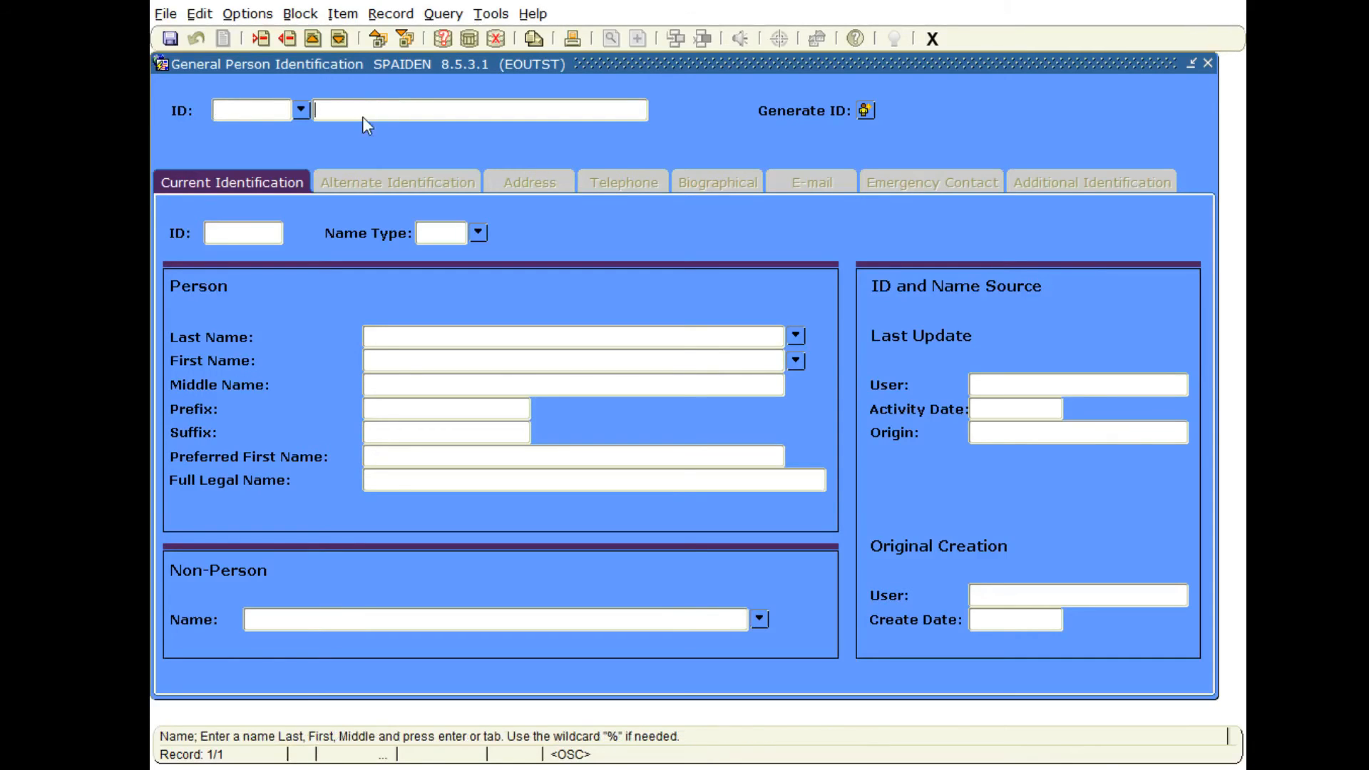
click(262, 113)
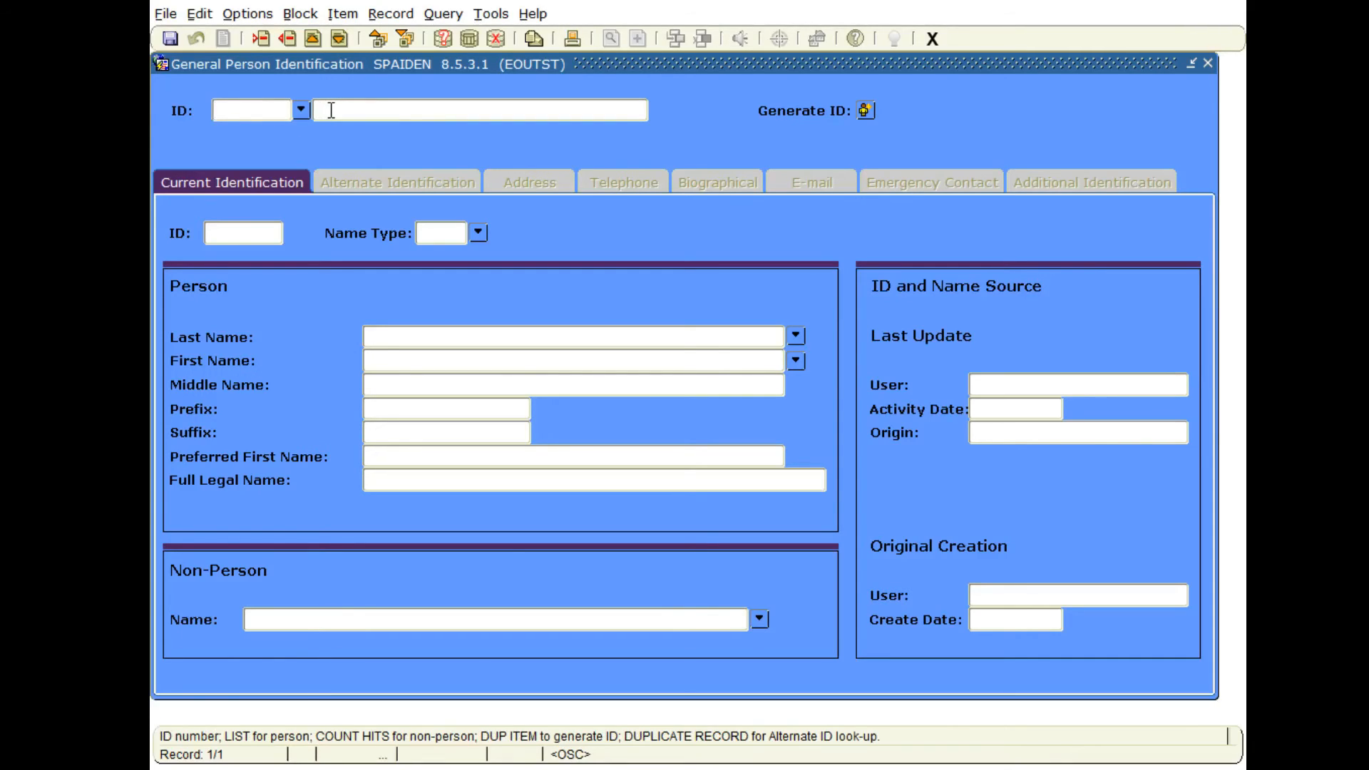
click(331, 111)
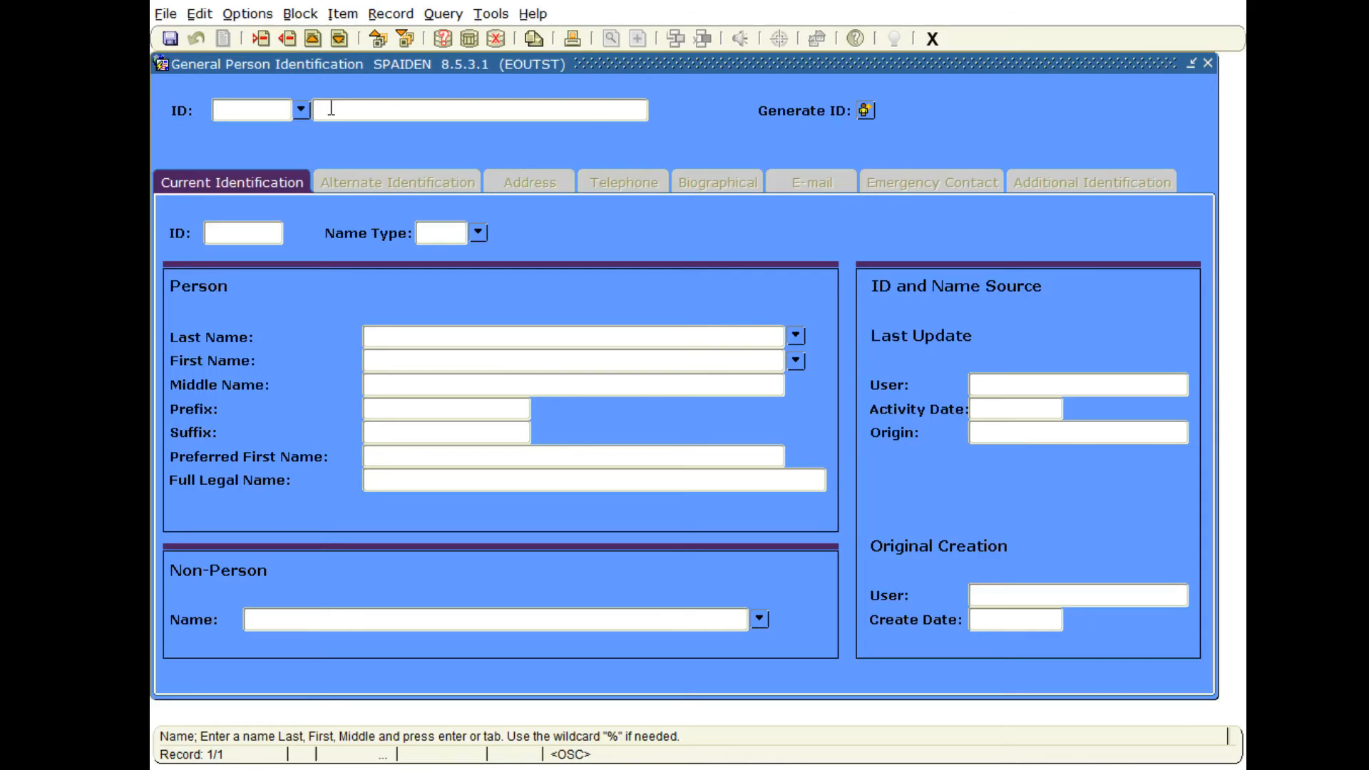
text(Mouse, Mickey)
key(Return)
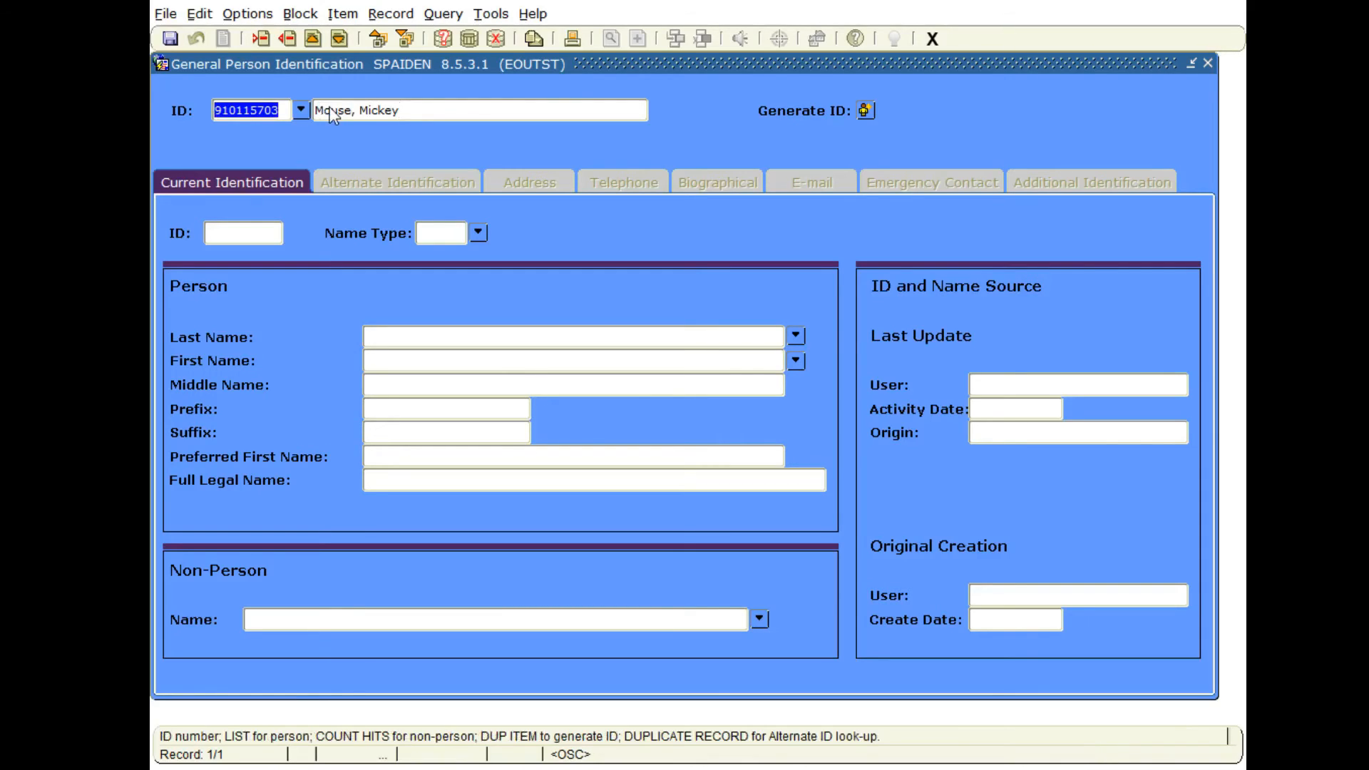
Clear the ID, search by last name and first initial with the % wildcard, and pick the person's current-name entry from the results.
key(BackSpace)
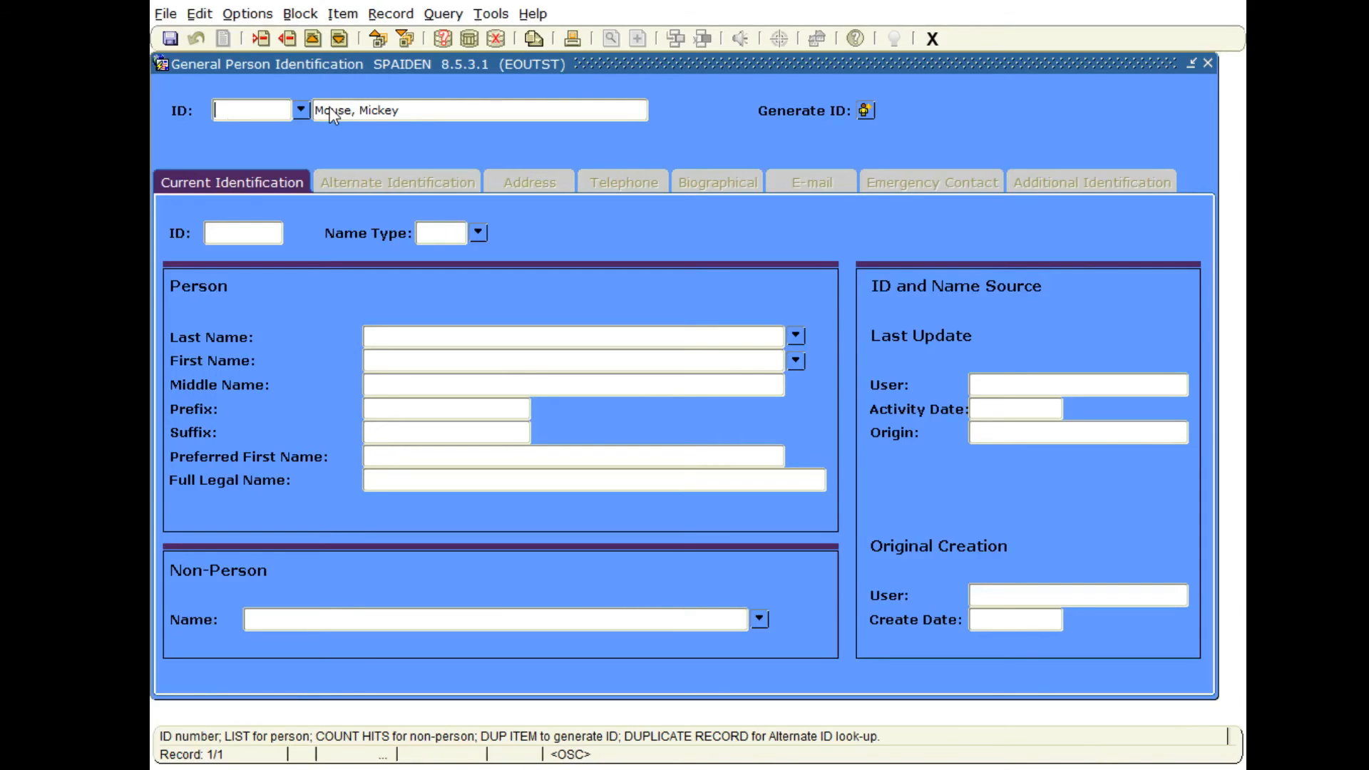
click(332, 111)
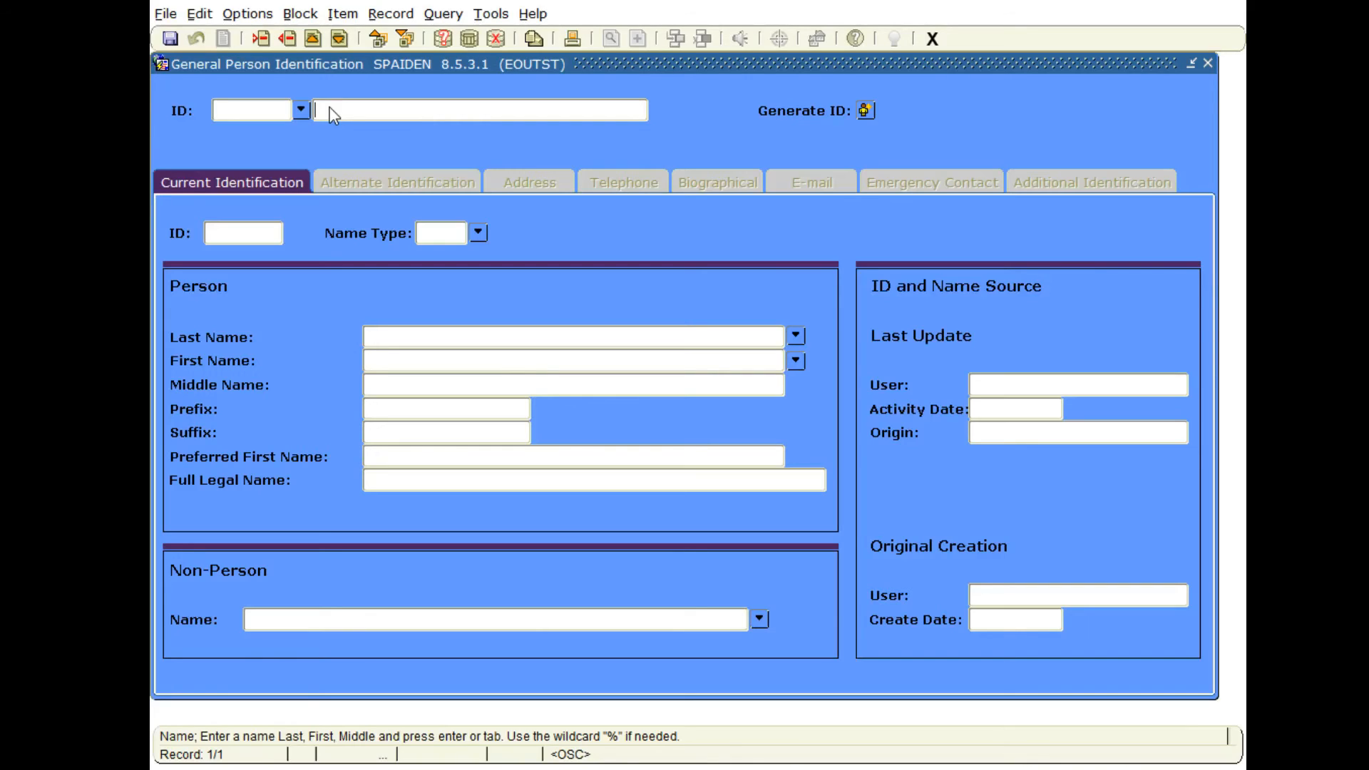
text(Mouse, M%)
key(Return)
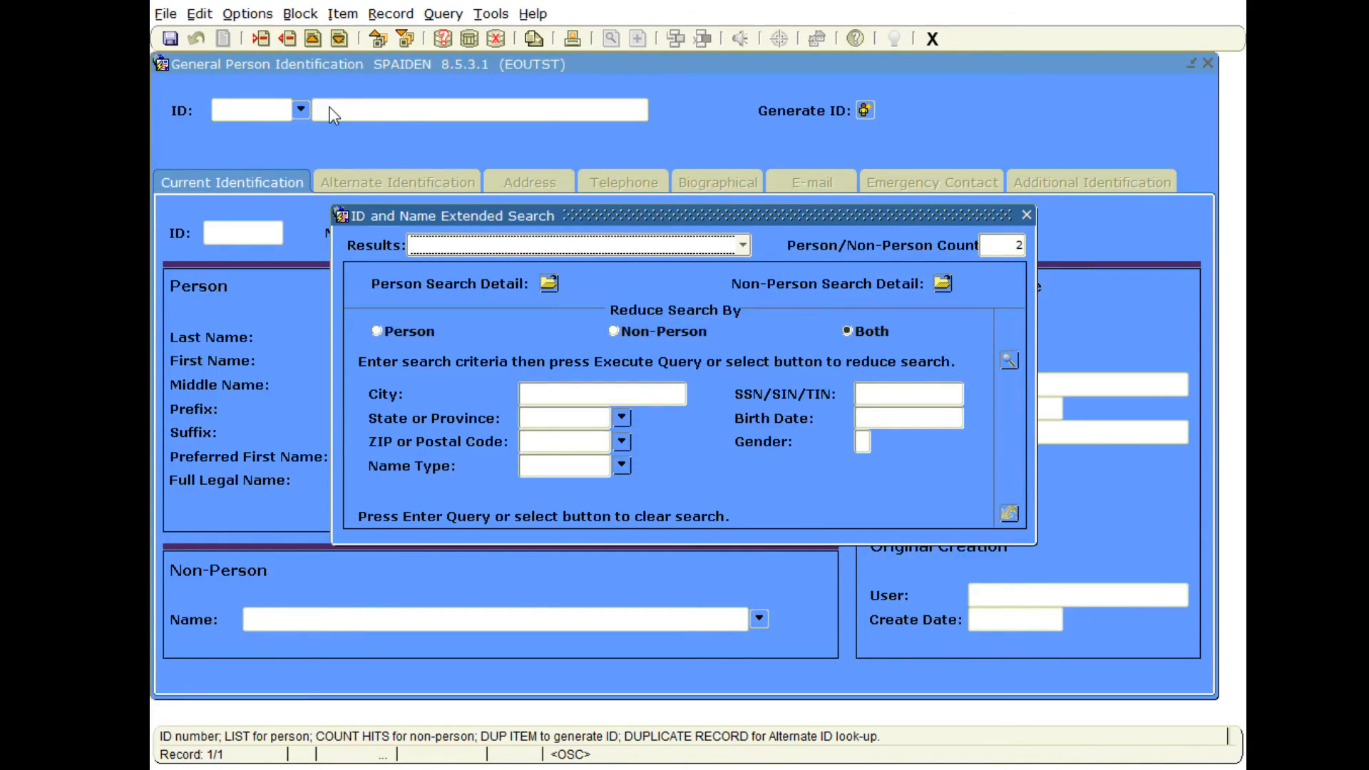
click(740, 246)
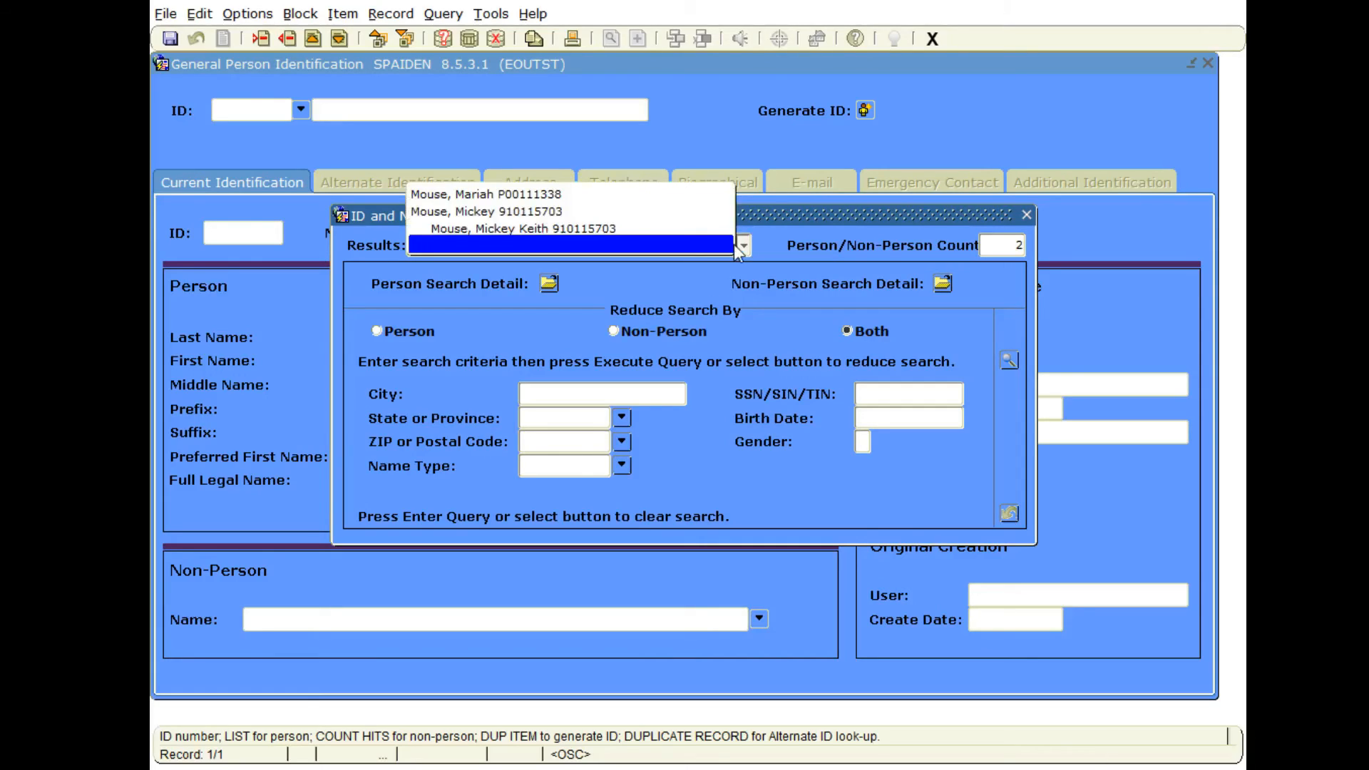
click(474, 212)
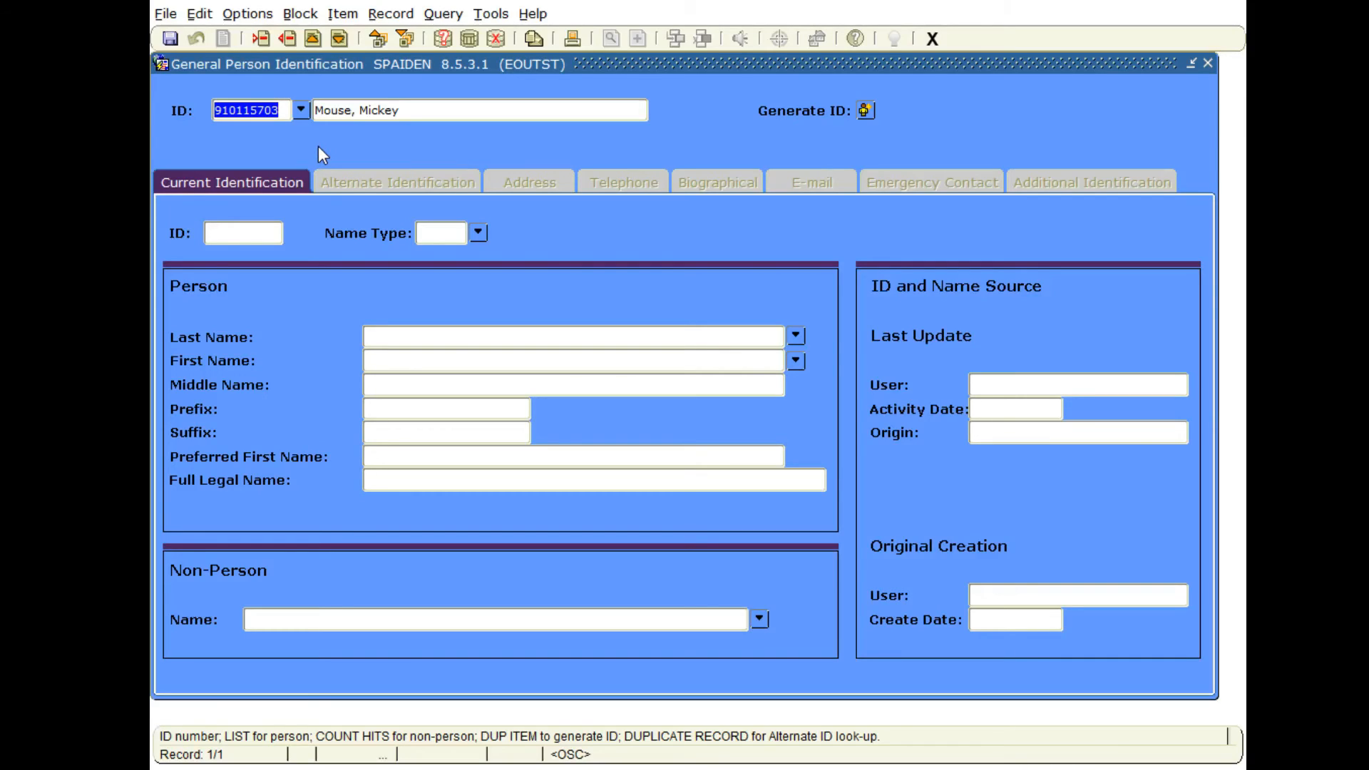
Load the person's record and review the alternate identification, address, telephone, biographical, e-mail, emergency contact and additional identification information.
key(ctrl+Page_Down)
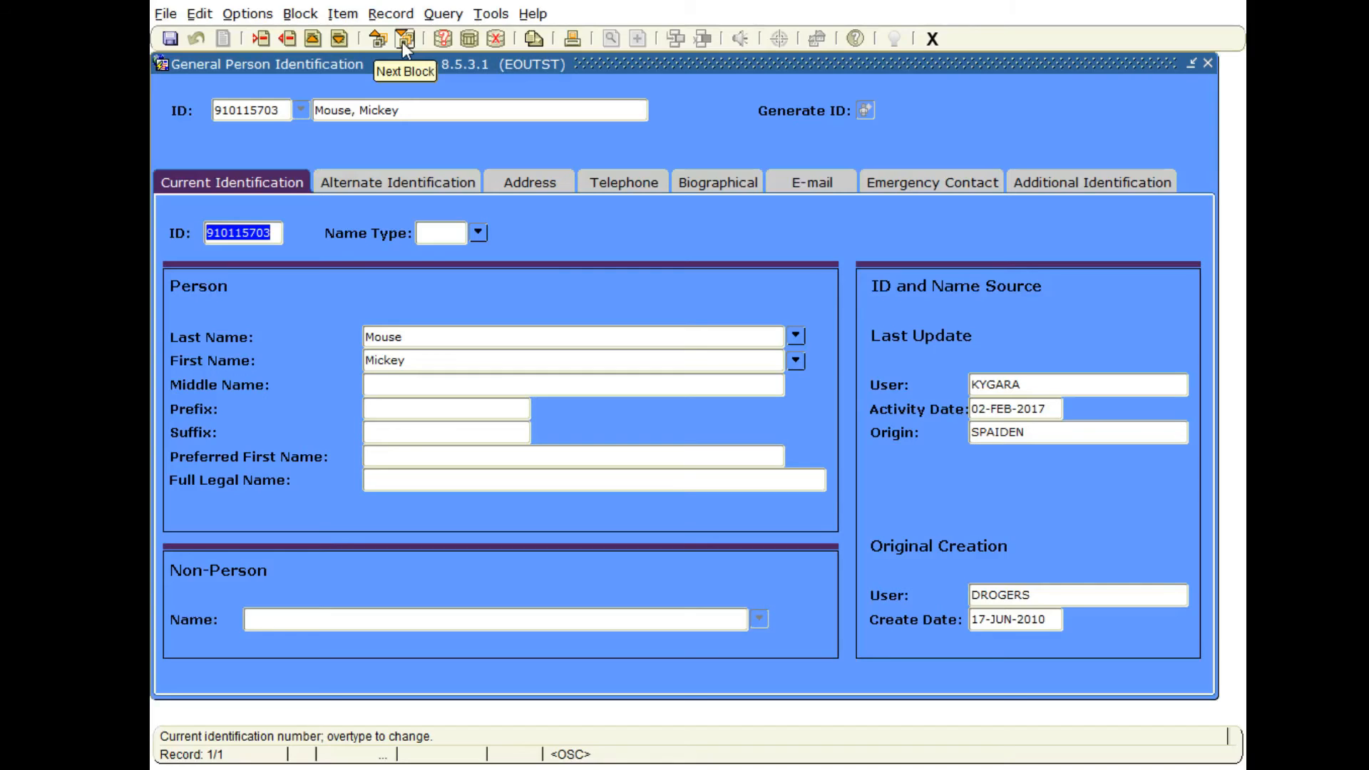
click(402, 183)
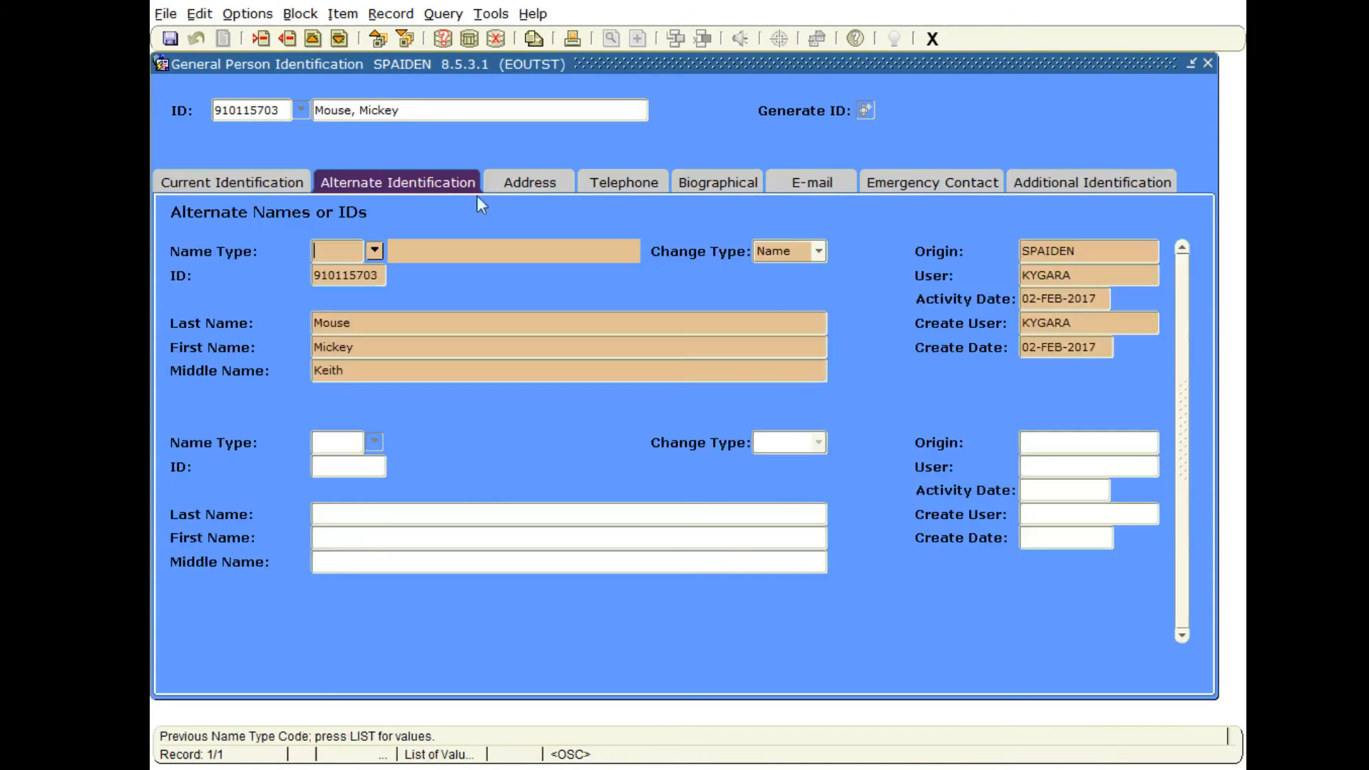
click(515, 184)
click(595, 185)
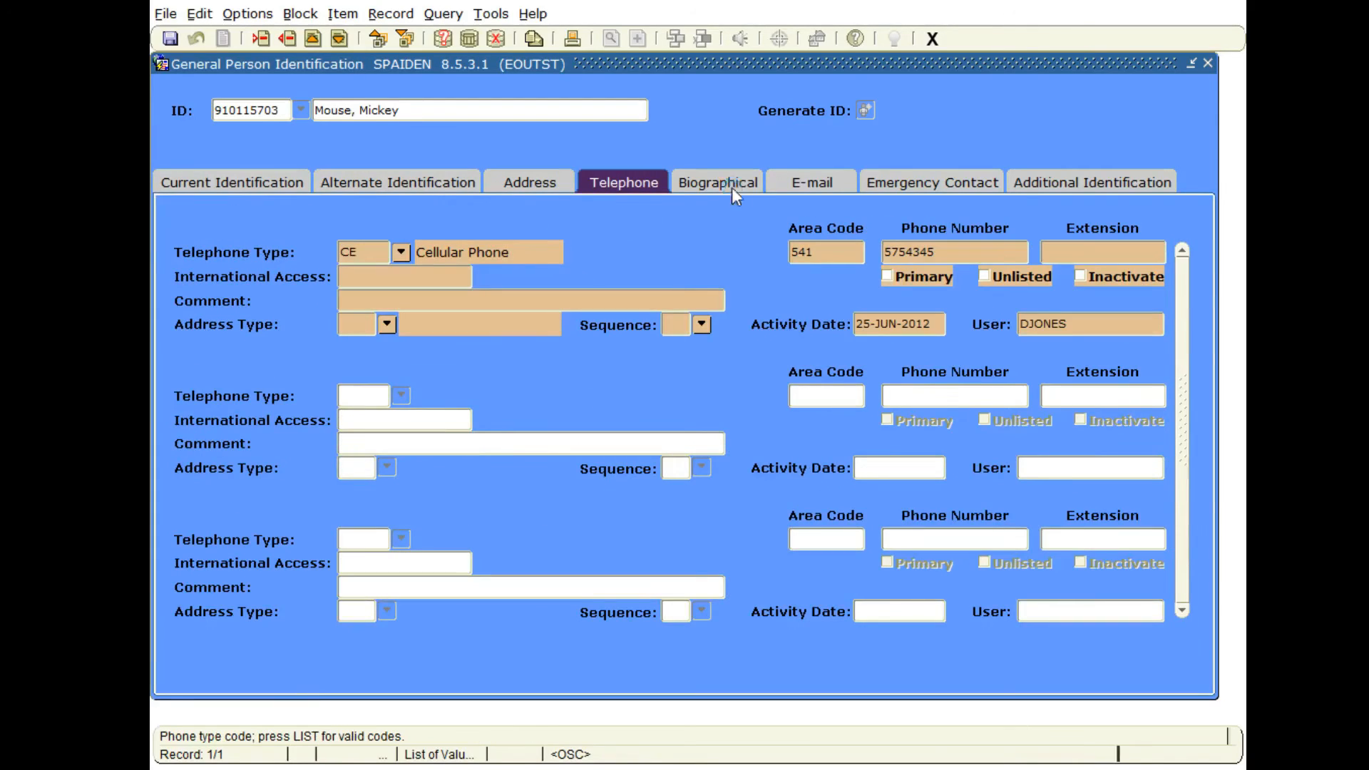
click(737, 185)
click(801, 184)
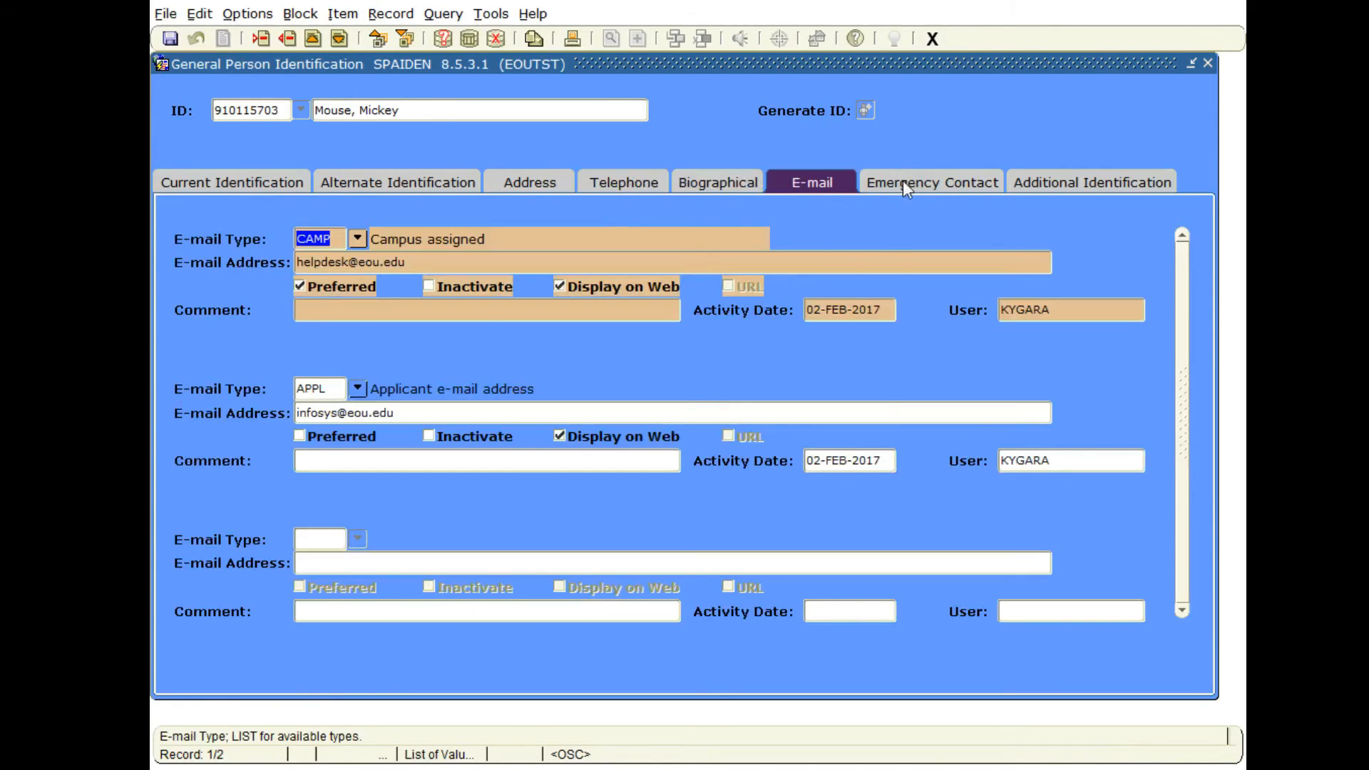
click(903, 181)
click(1020, 184)
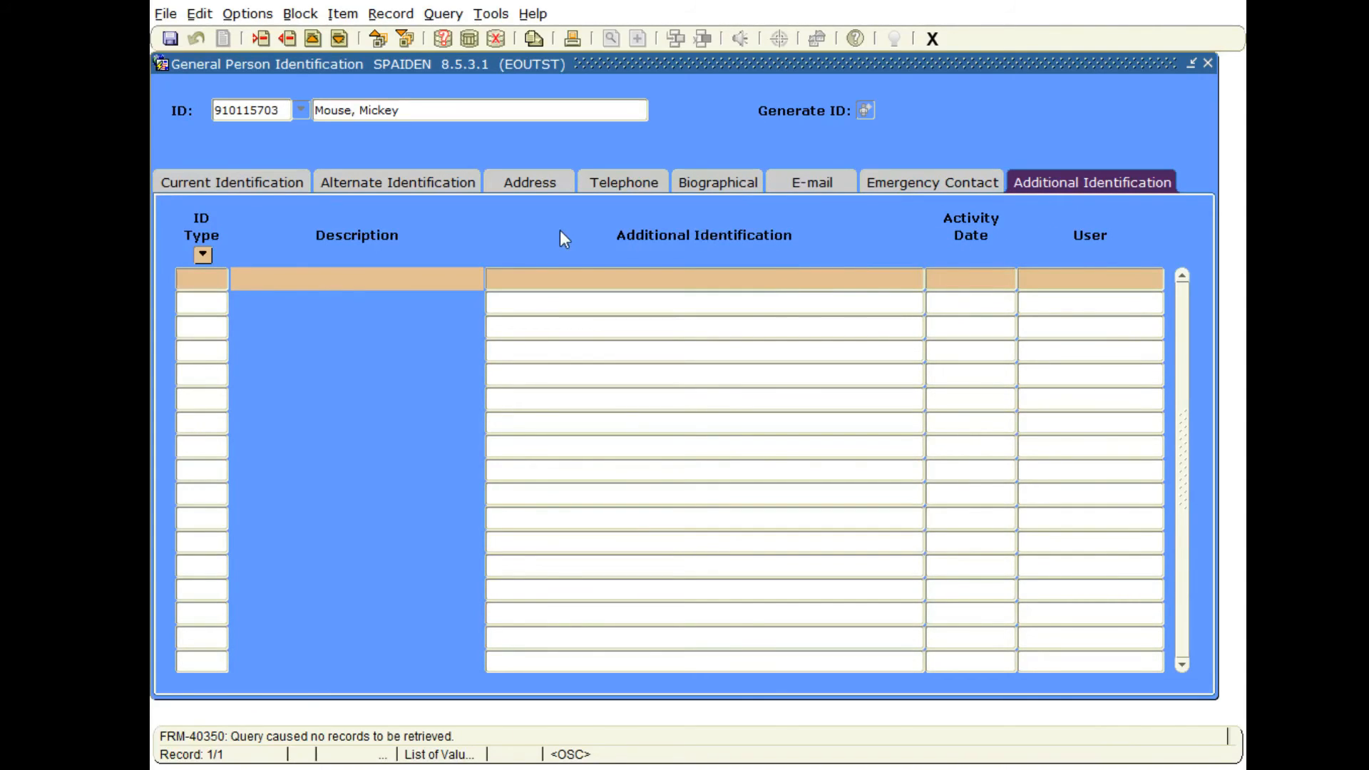
Move back and forth through the record's information blocks using Next Block and Previous Block.
click(413, 37)
click(414, 37)
click(413, 37)
click(414, 37)
key(ctrl+Page_Up)
key(ctrl+Page_Up)
key(ctrl+Page_Up)
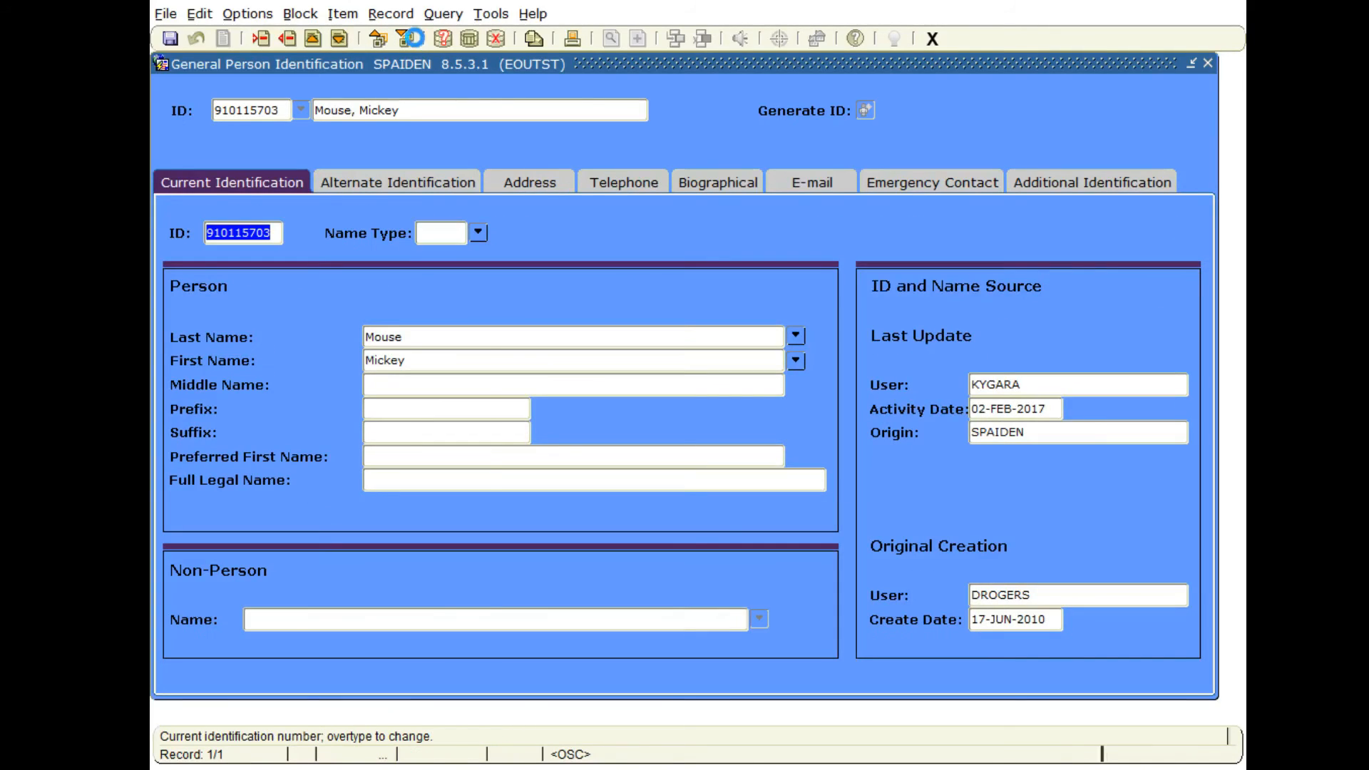
key(ctrl+Page_Up)
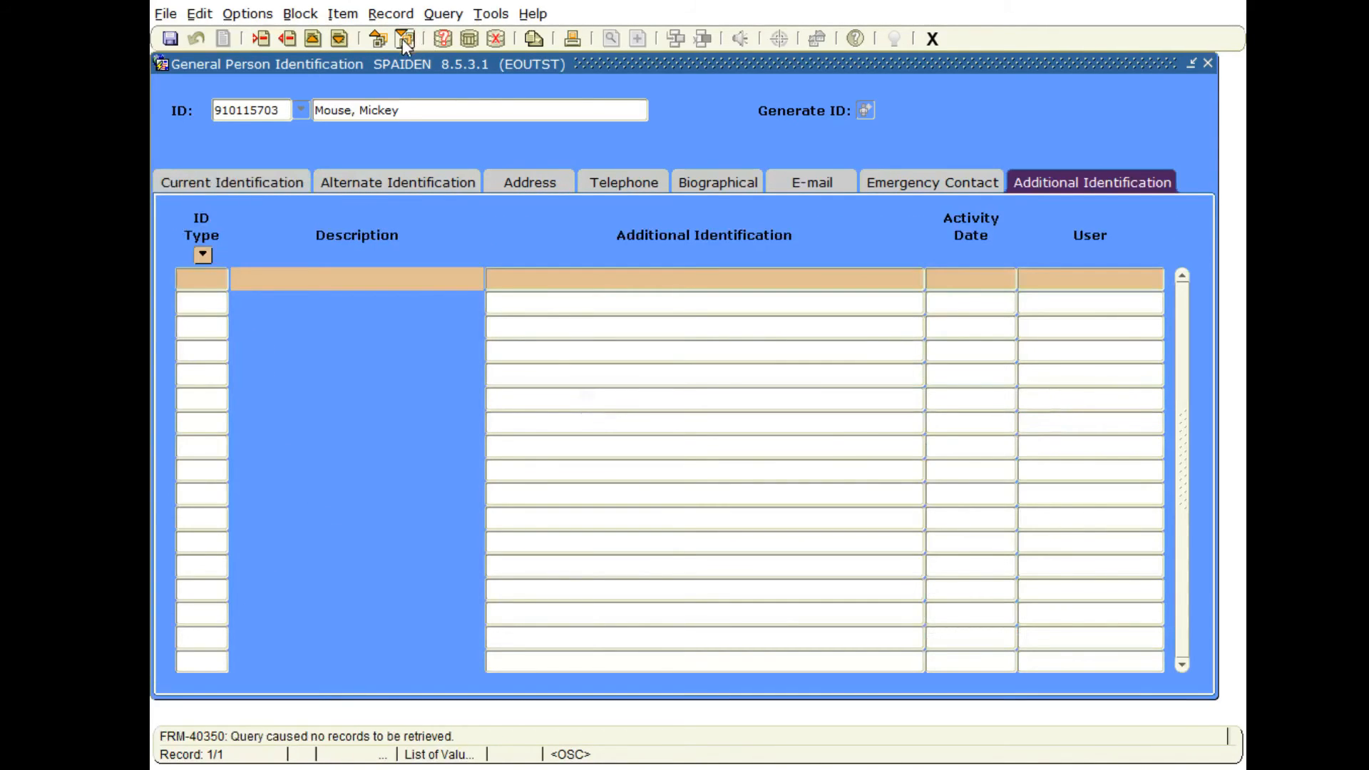
click(385, 43)
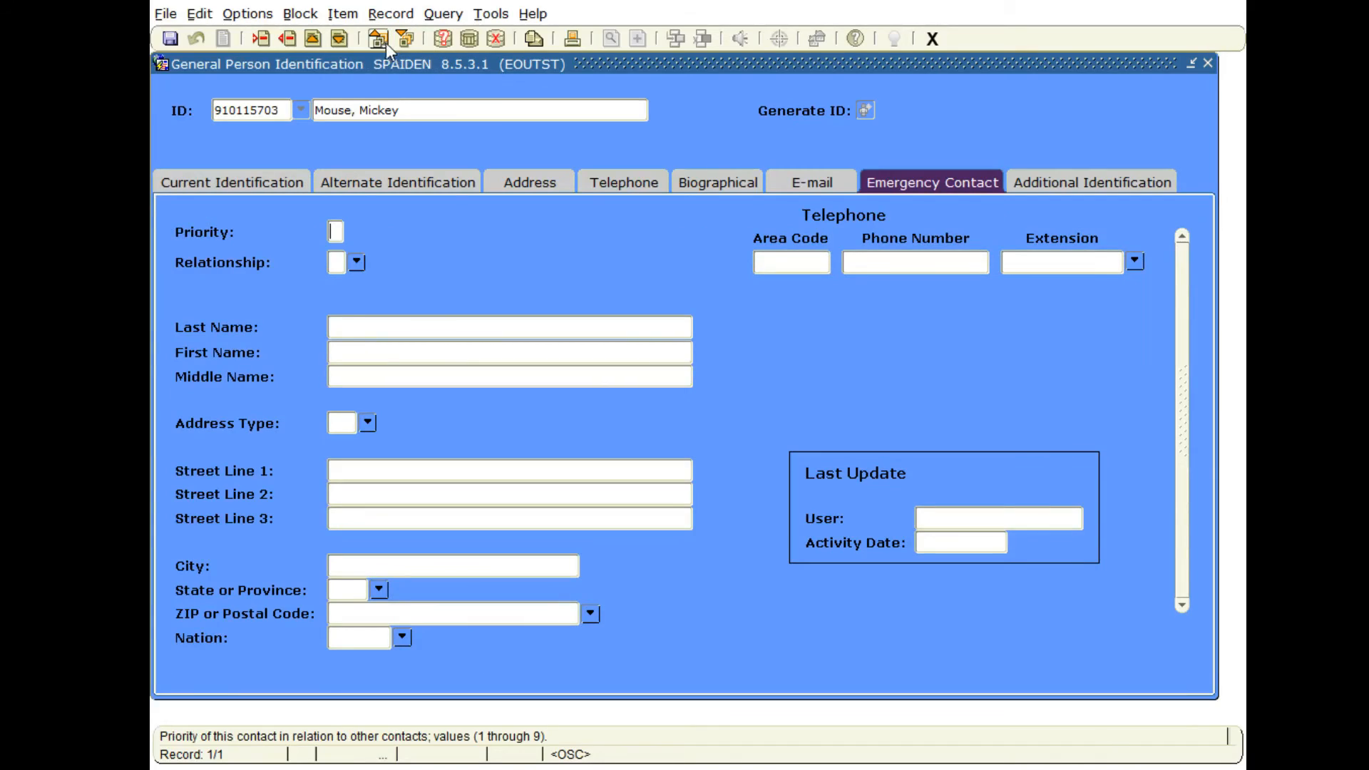
Open the person's address information and browse back and forth between the address records.
click(520, 182)
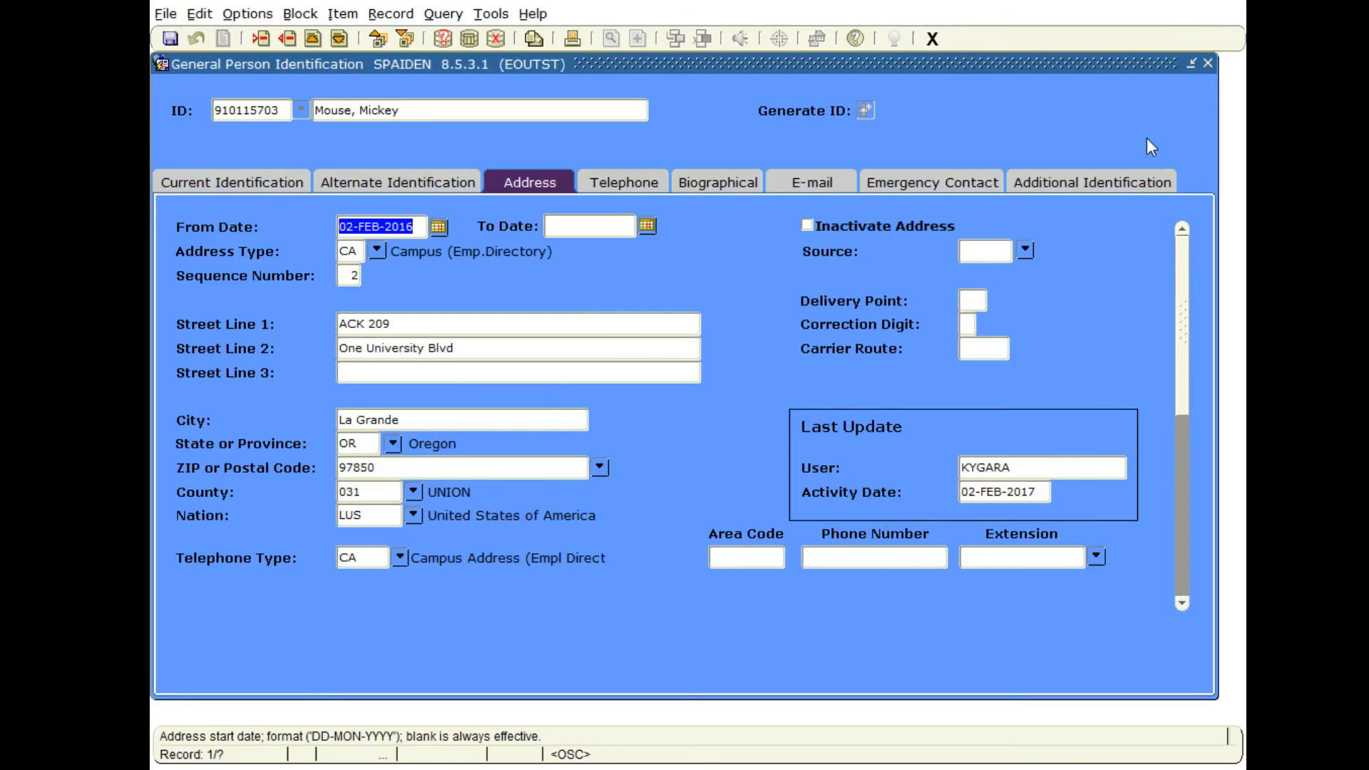
click(1181, 604)
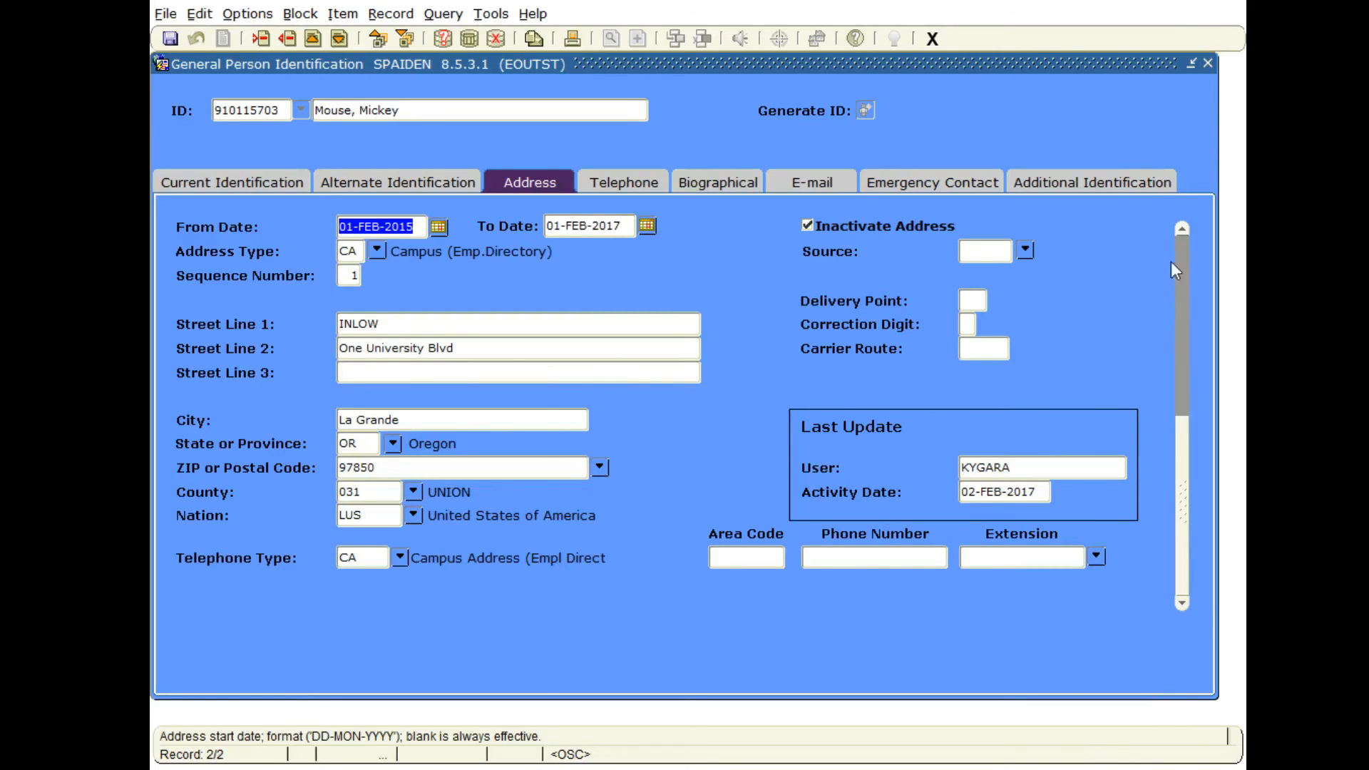
click(1182, 228)
key(Down)
key(Up)
key(Down)
key(Up)
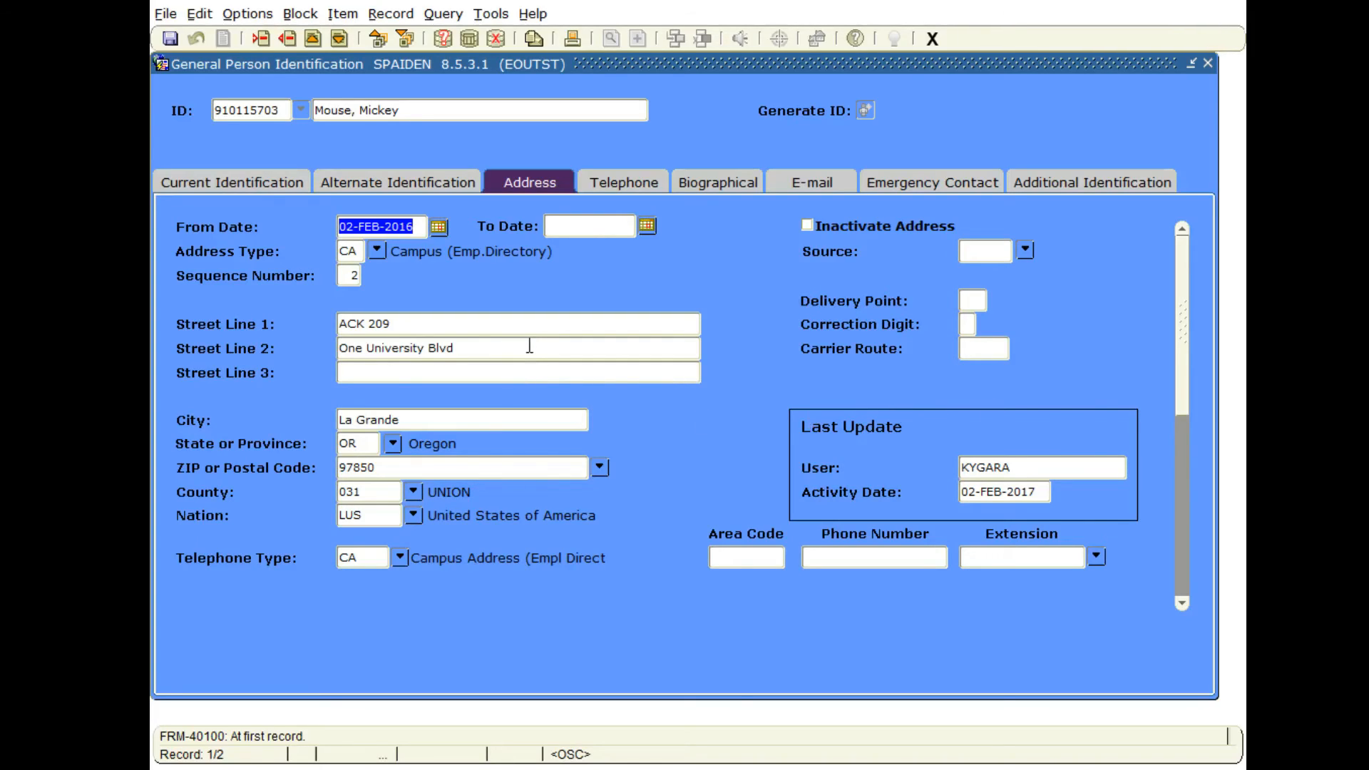
Query the person's addresses for address type MA and state OR.
click(443, 39)
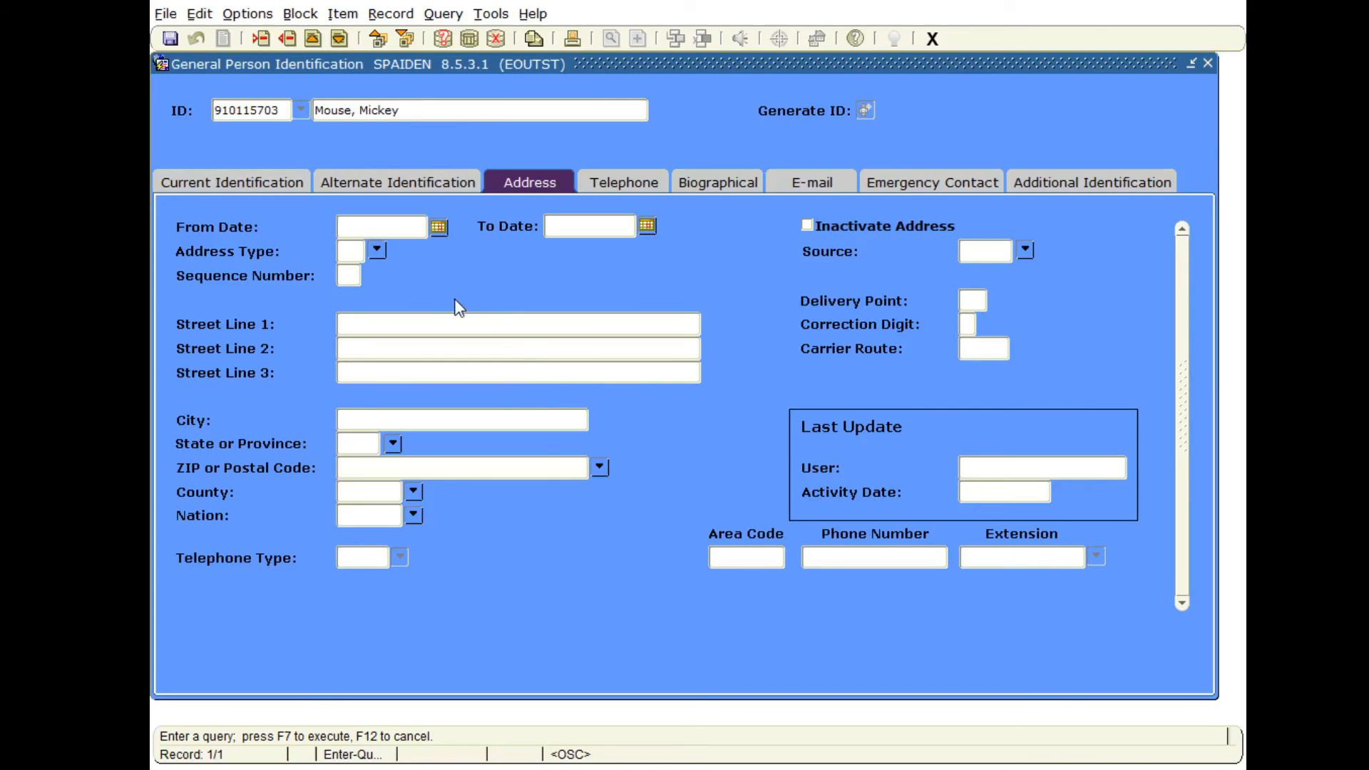
click(361, 254)
text(OR)
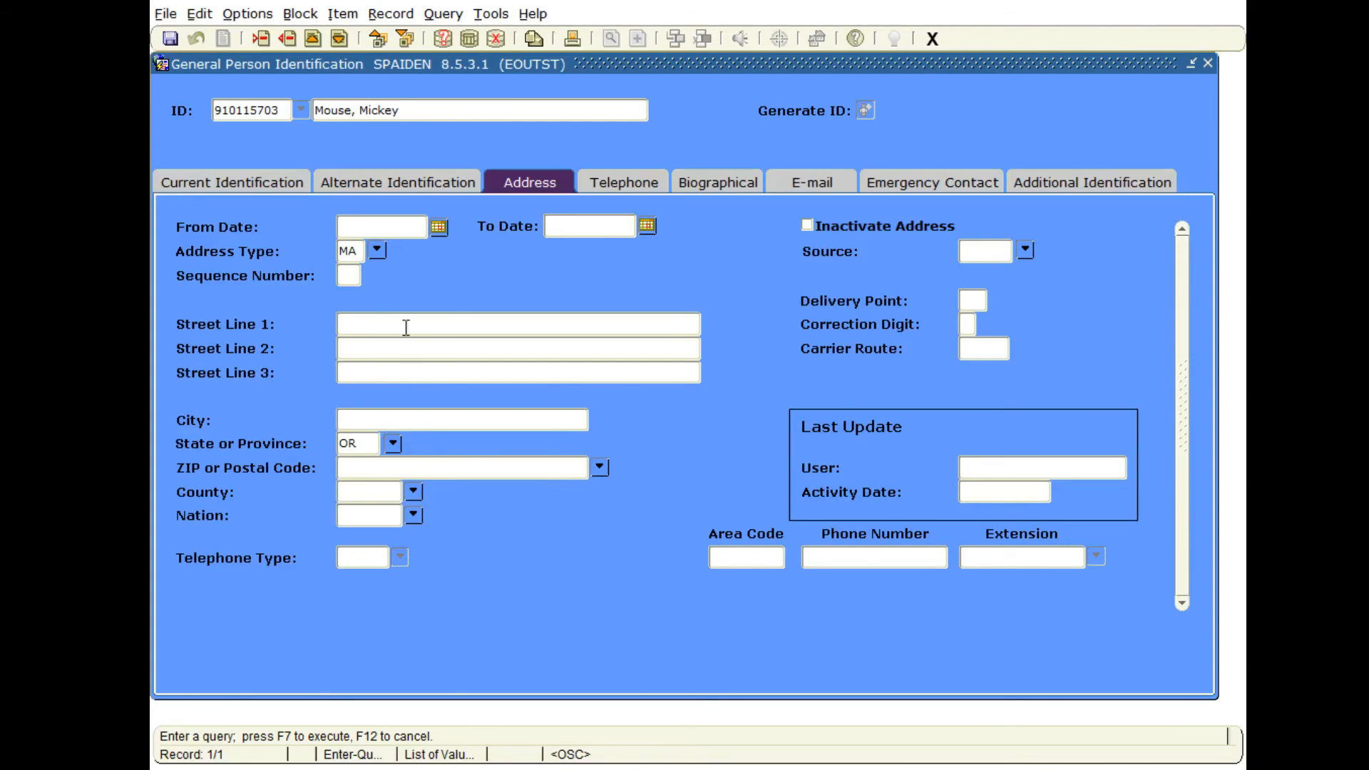
click(469, 39)
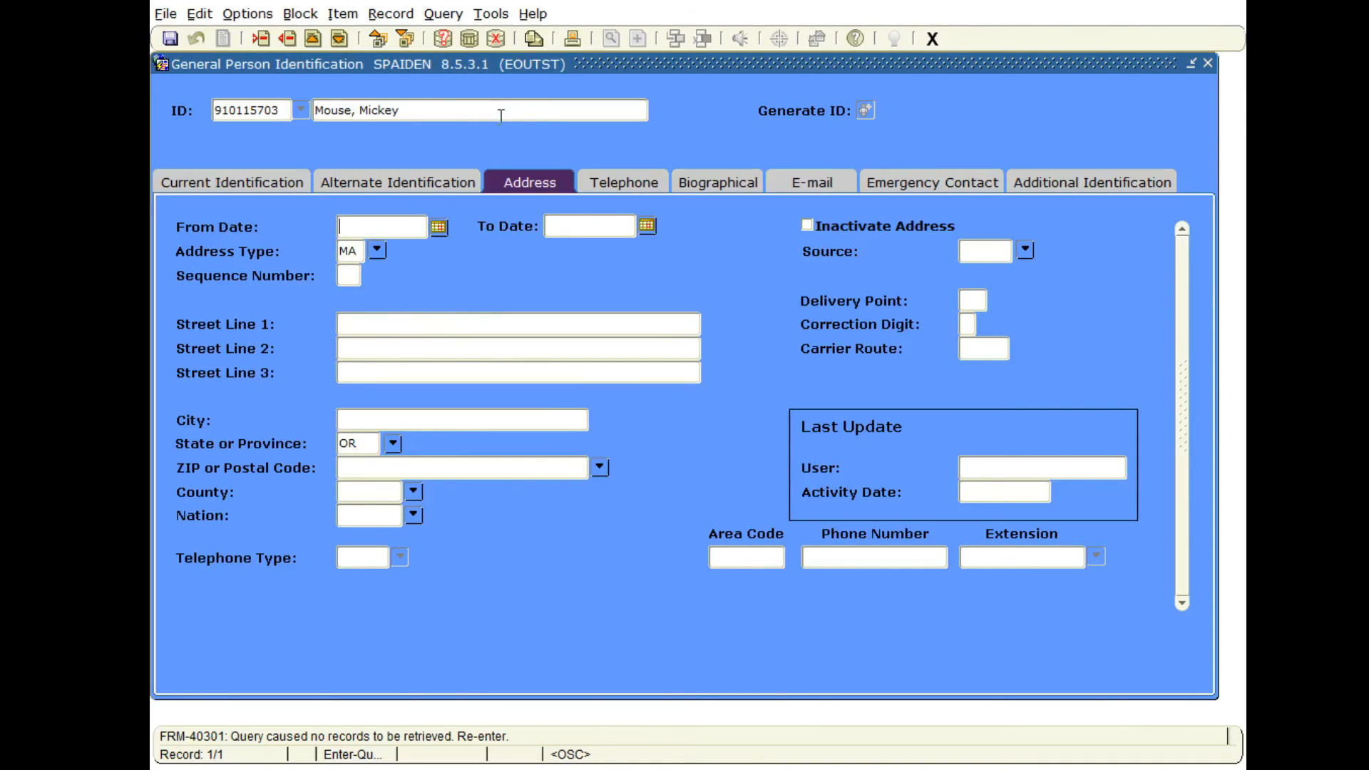
Cancel the address query, retrieve all of the person's addresses without criteria, and browse the records.
click(496, 39)
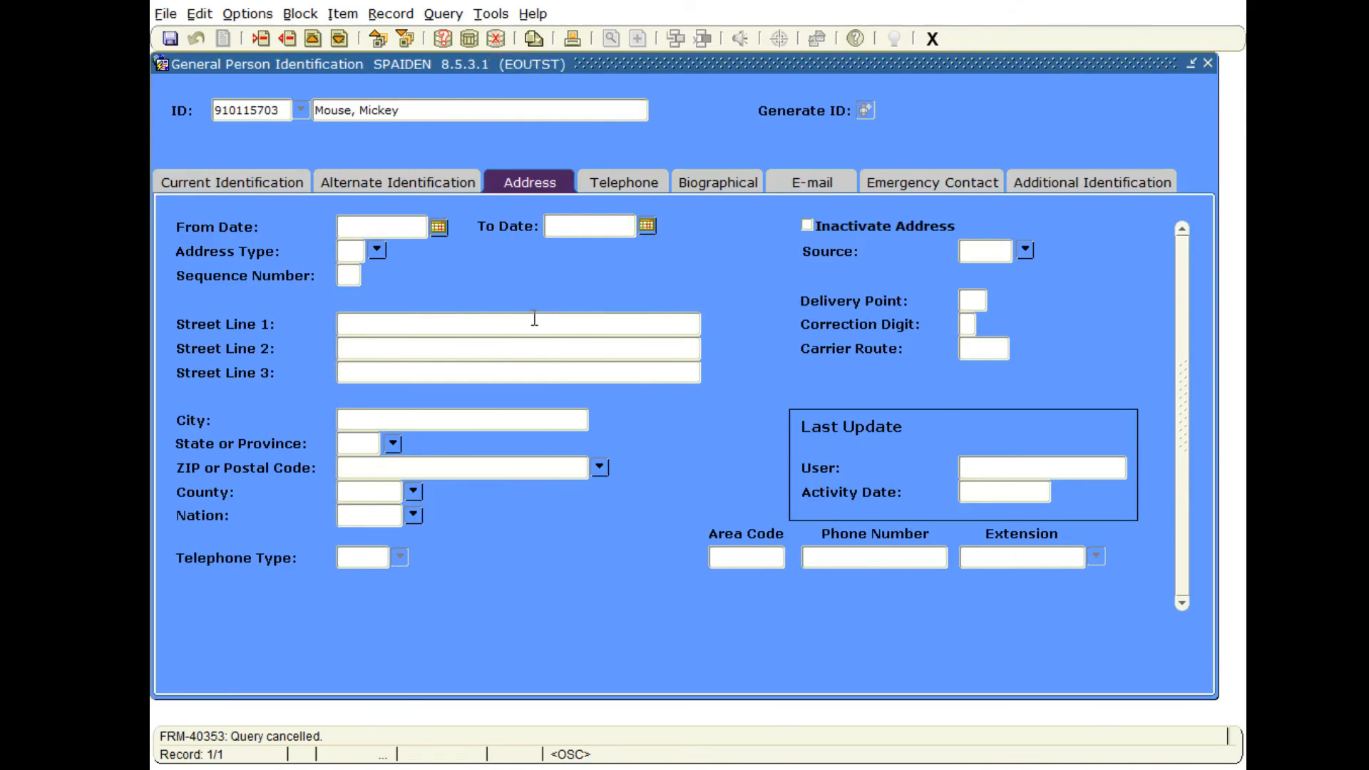
click(468, 39)
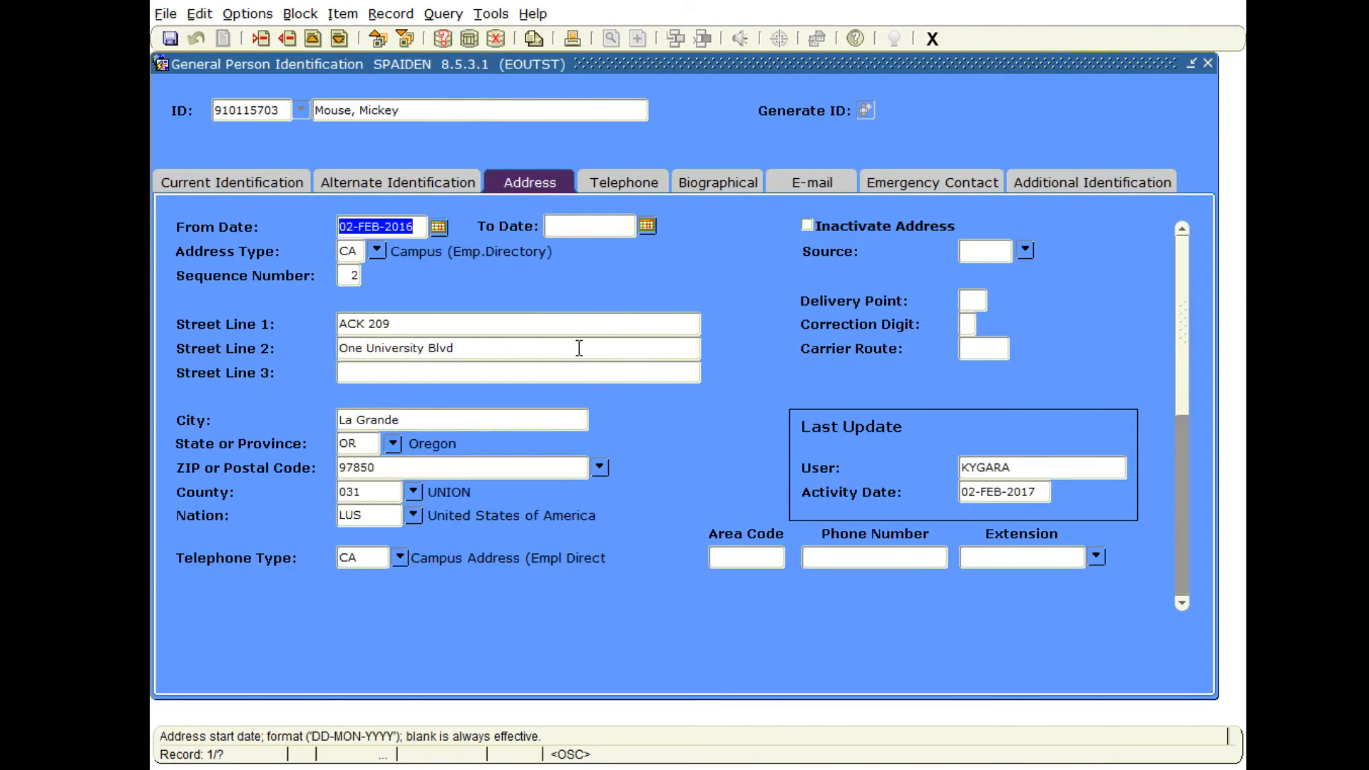
key(Down)
key(Up)
key(Down)
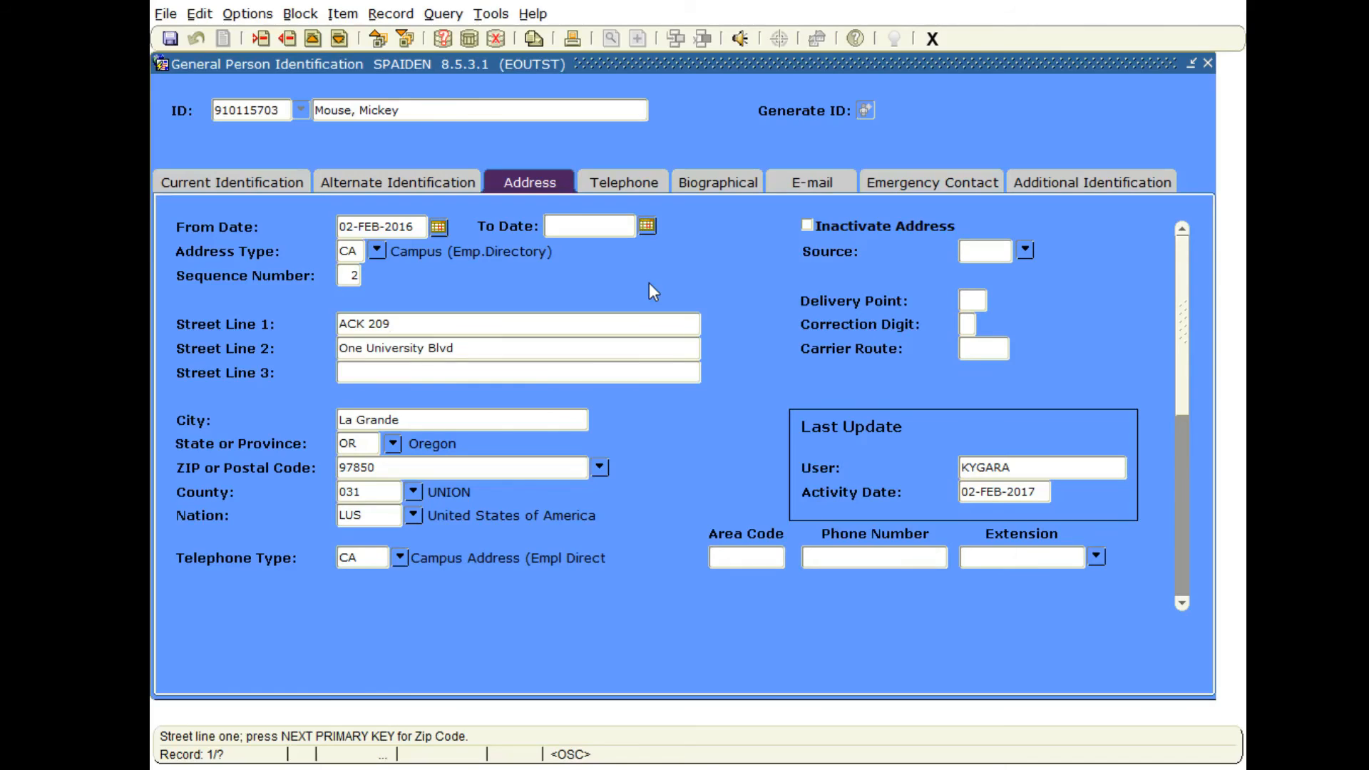
click(934, 41)
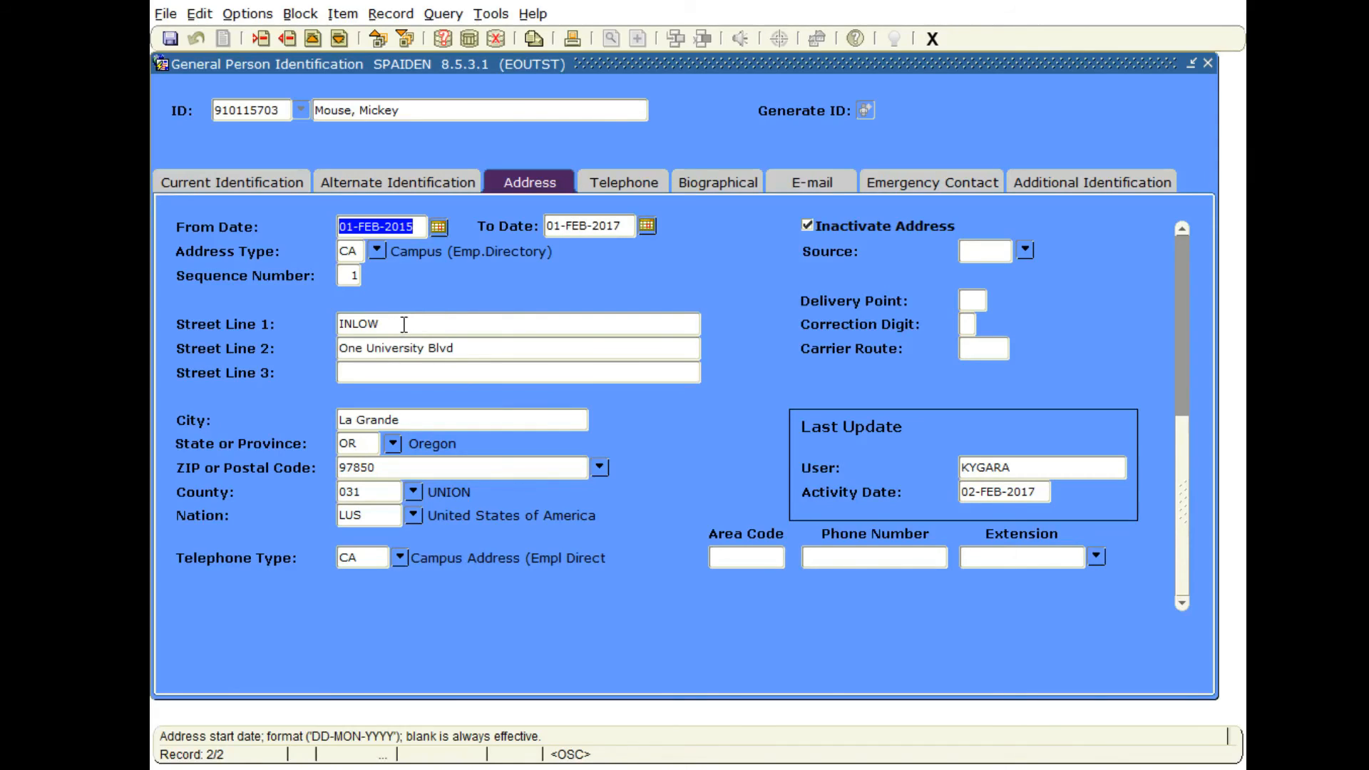
Change the room number in Street Line 1 of the active campus address, and roll back the form without saving the change.
key(Up)
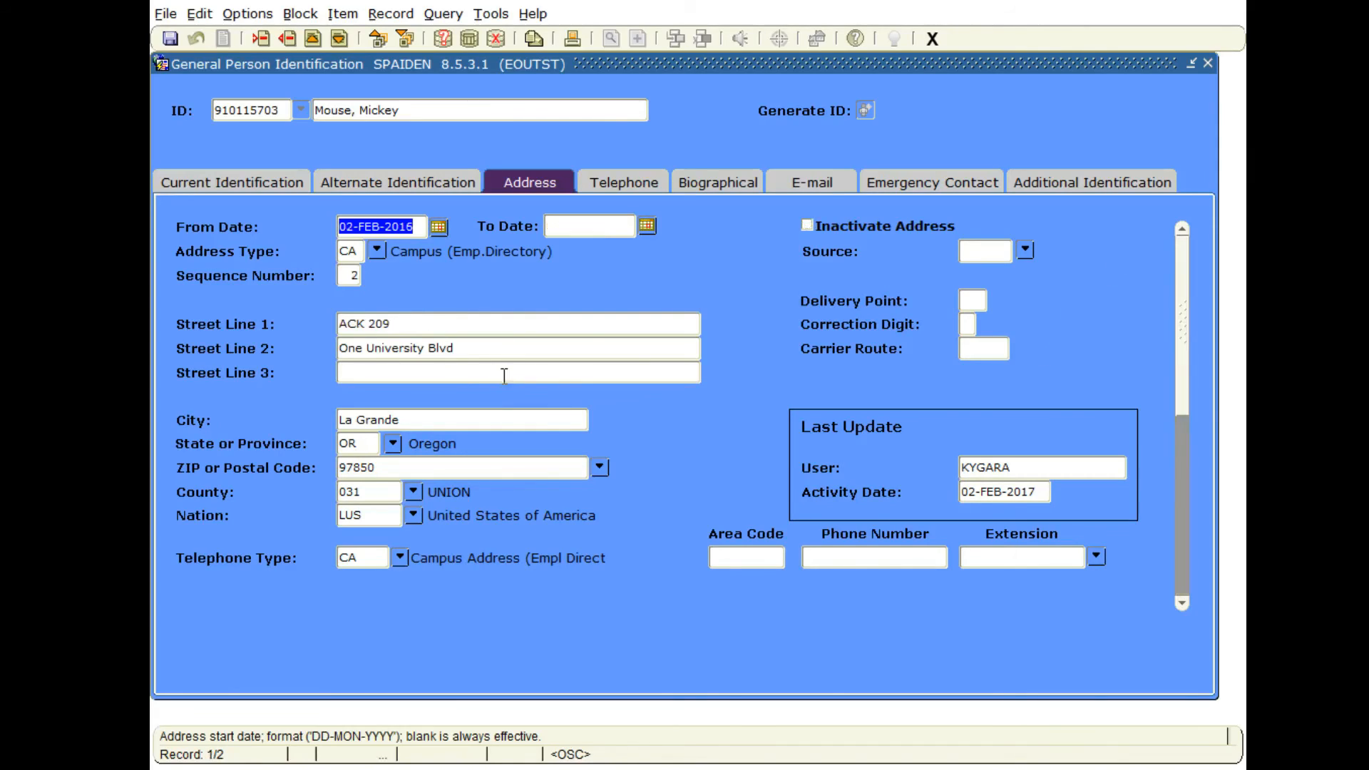
click(470, 330)
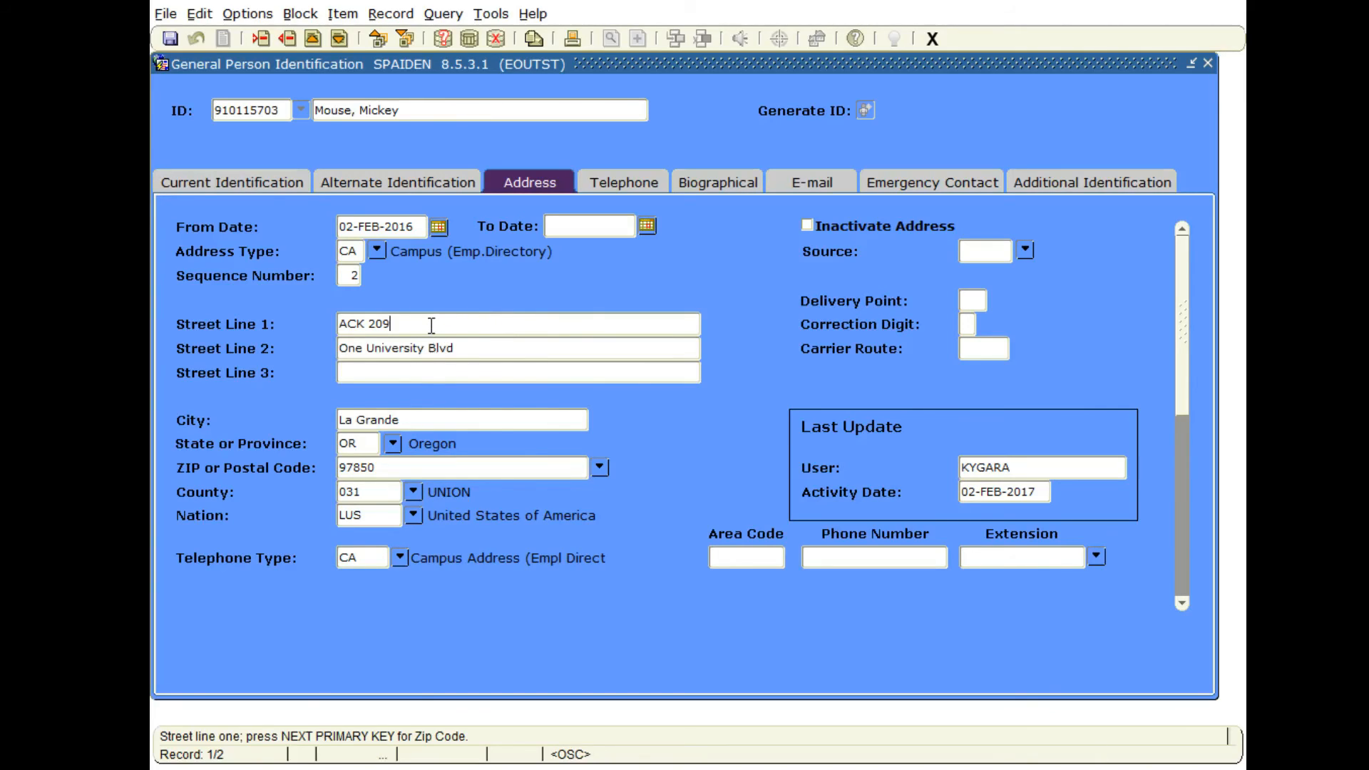
key(Tab)
key(shift+Tab)
key(BackSpace)
text(8)
click(169, 39)
click(198, 44)
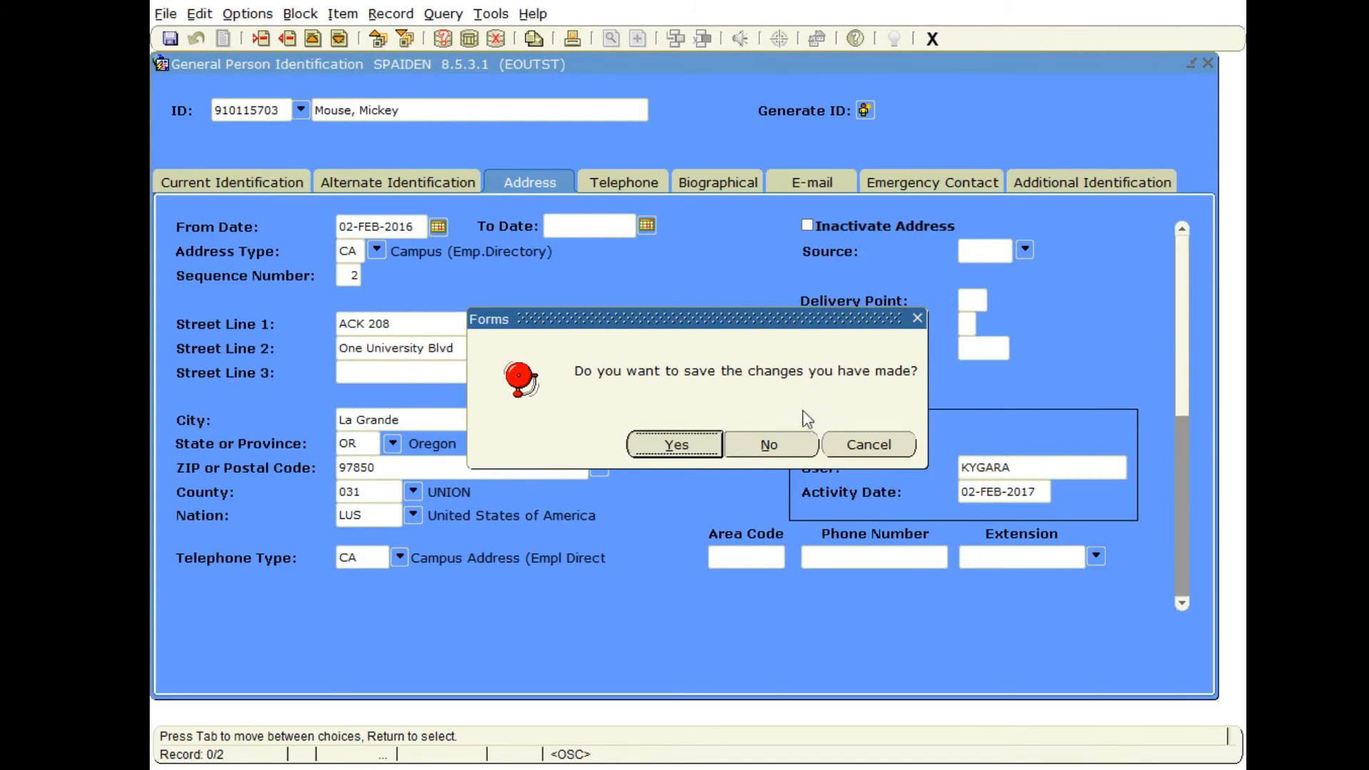
click(770, 445)
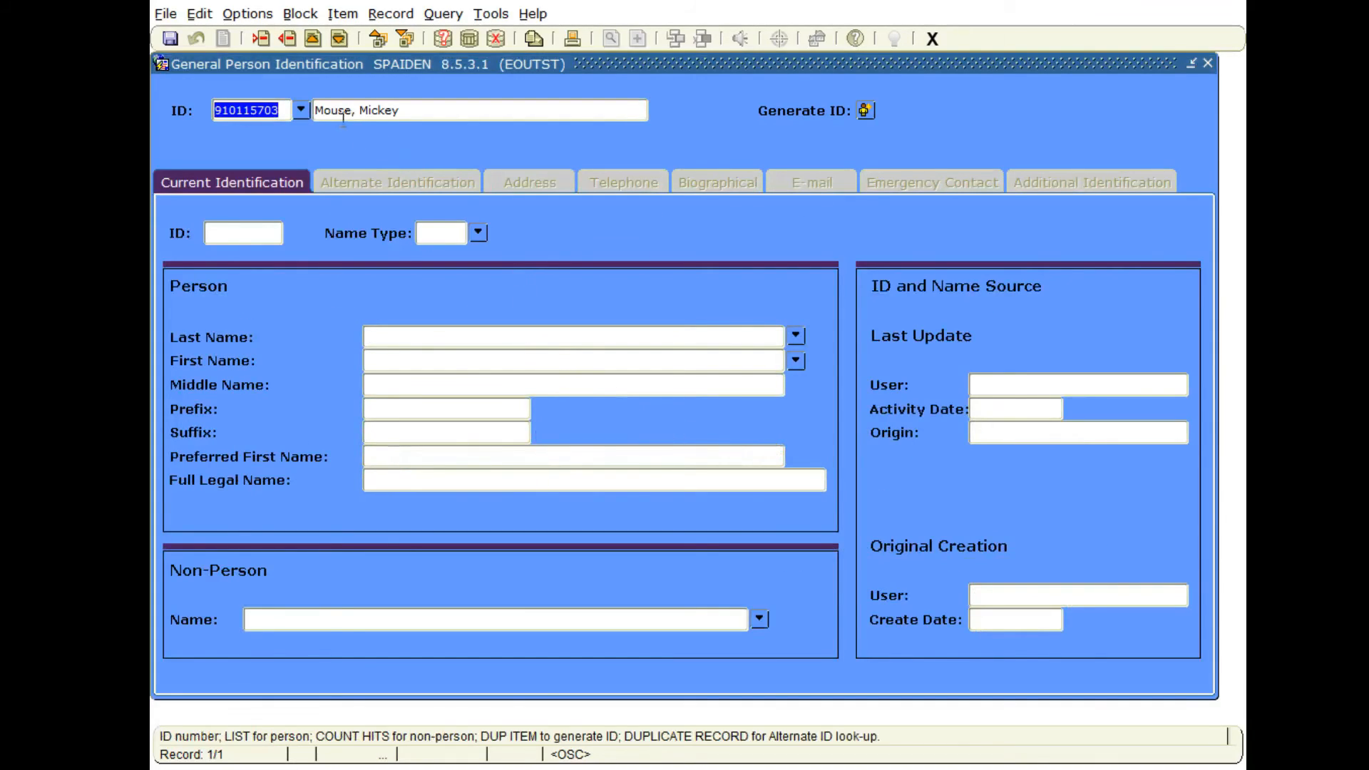
Reload the person's record, insert an e-mail record of type PRSN, fill in the person's e-mail address and save it.
click(280, 111)
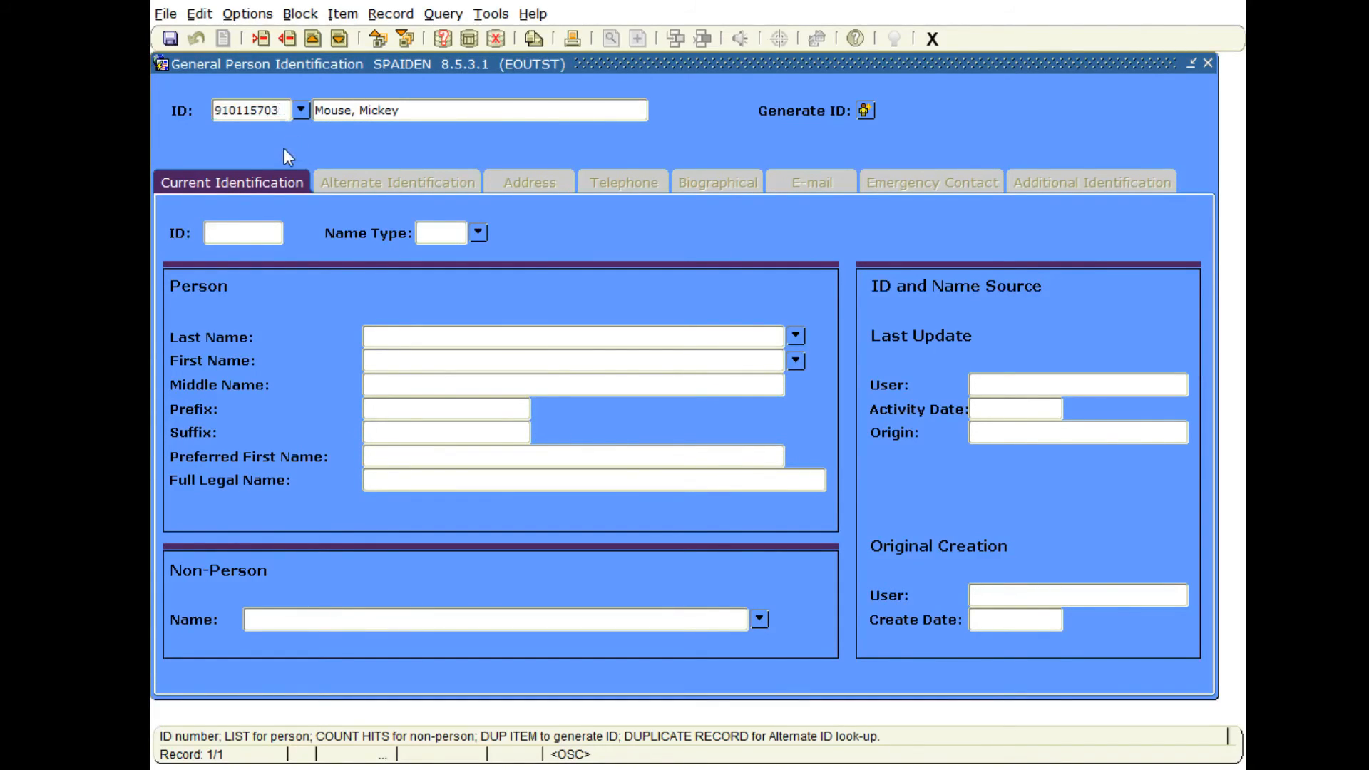
key(ctrl+Page_Down)
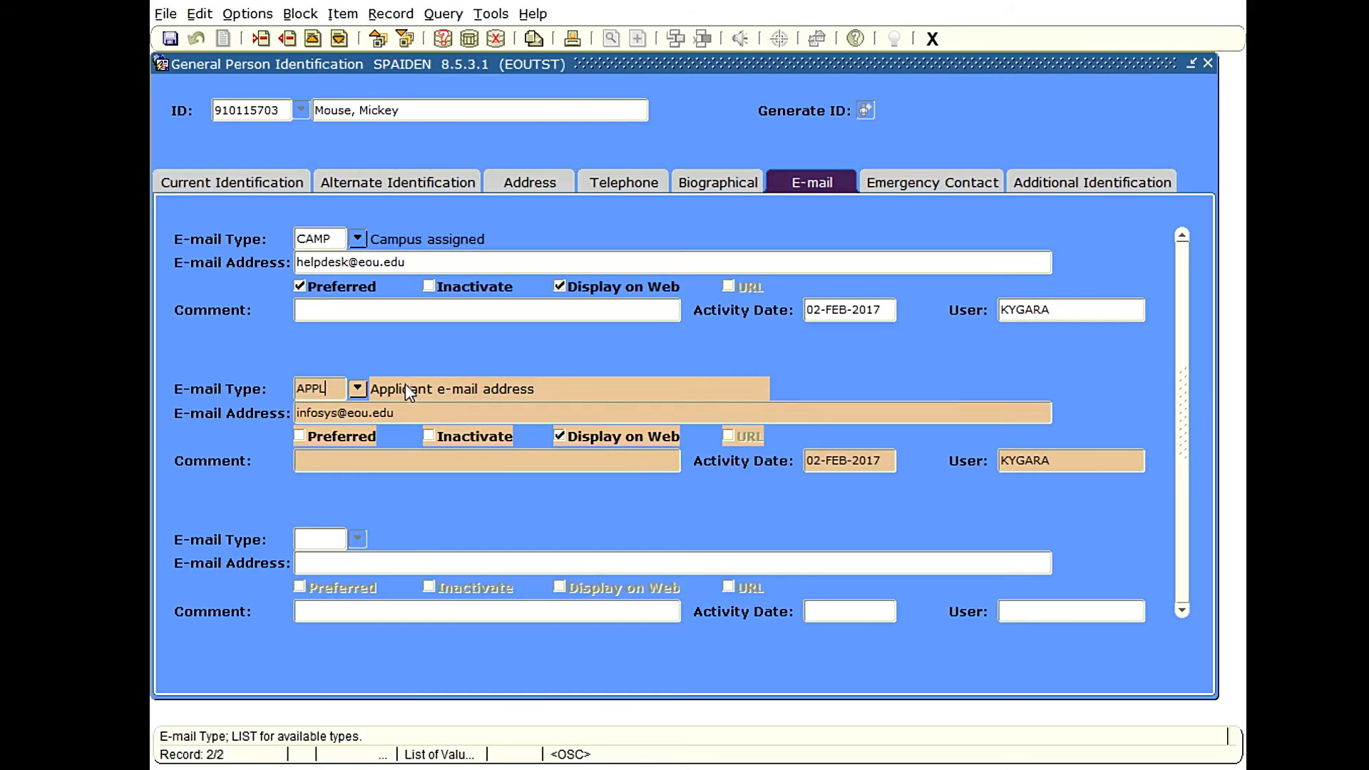
click(261, 39)
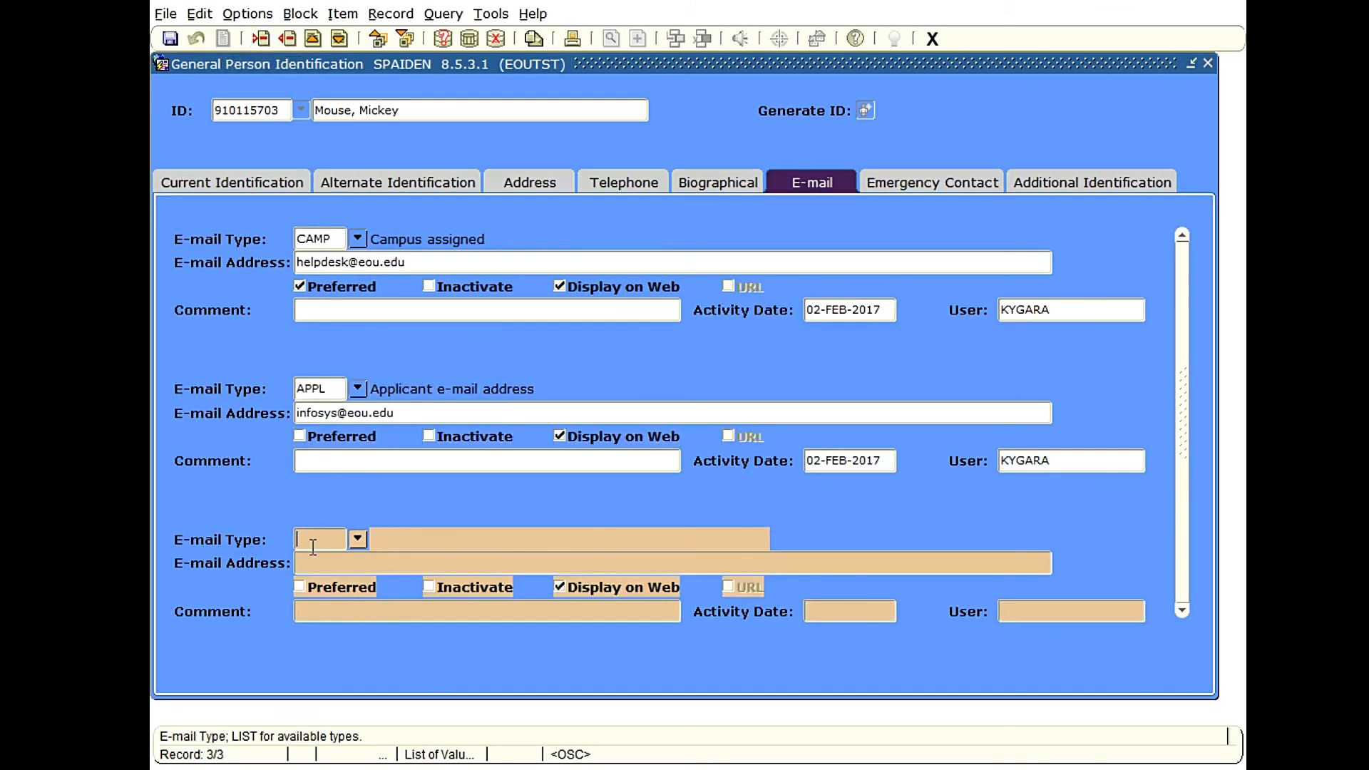
text(PRSN)
key(Tab)
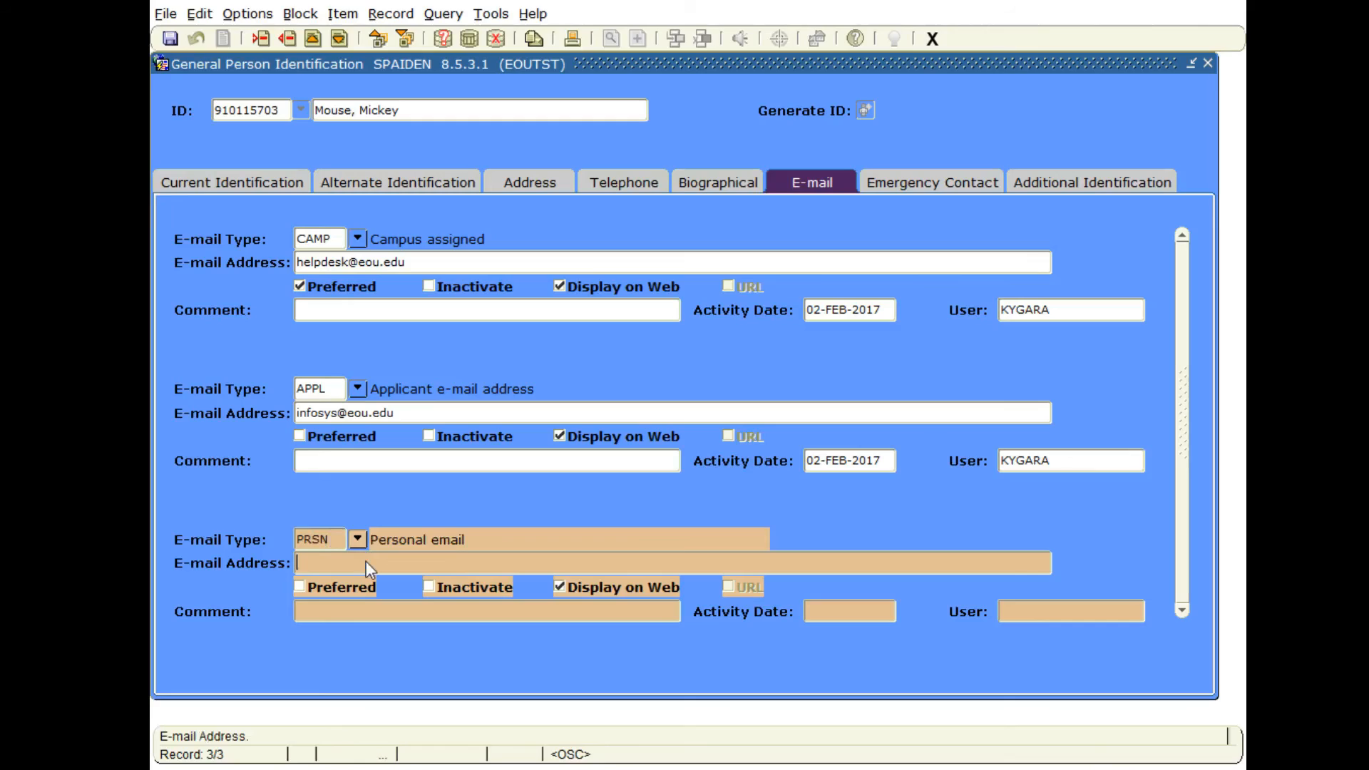
click(169, 38)
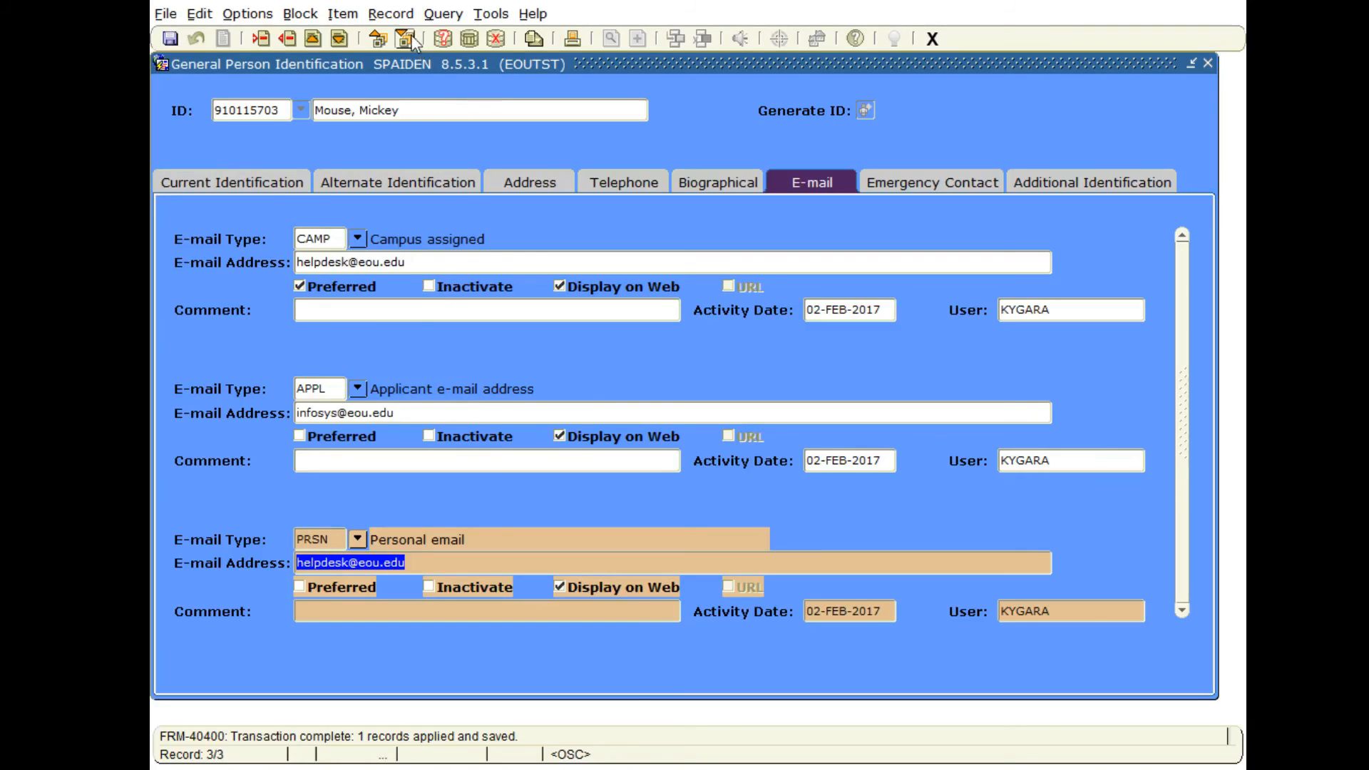
Start and cancel an e-mail query, and fill the blank record with type PRSN and the person's e-mail address.
click(442, 39)
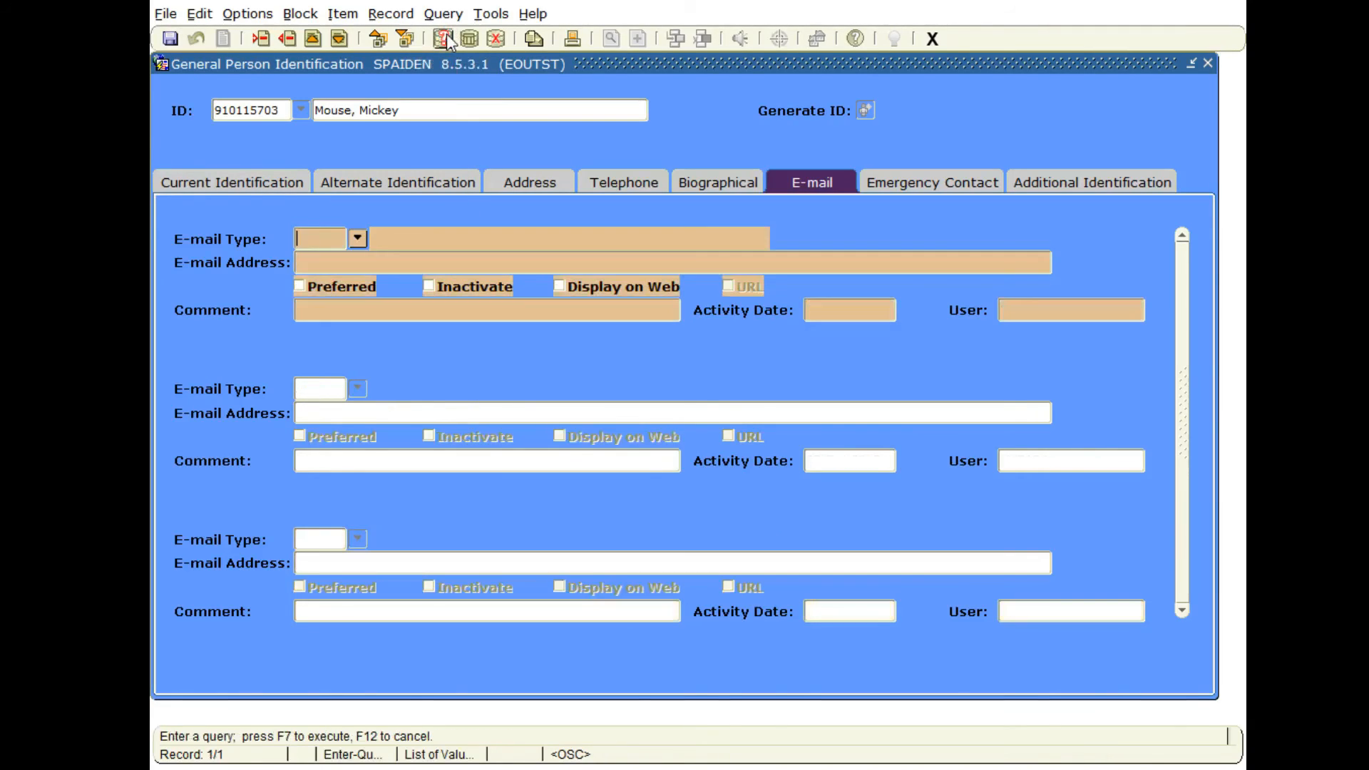
click(488, 40)
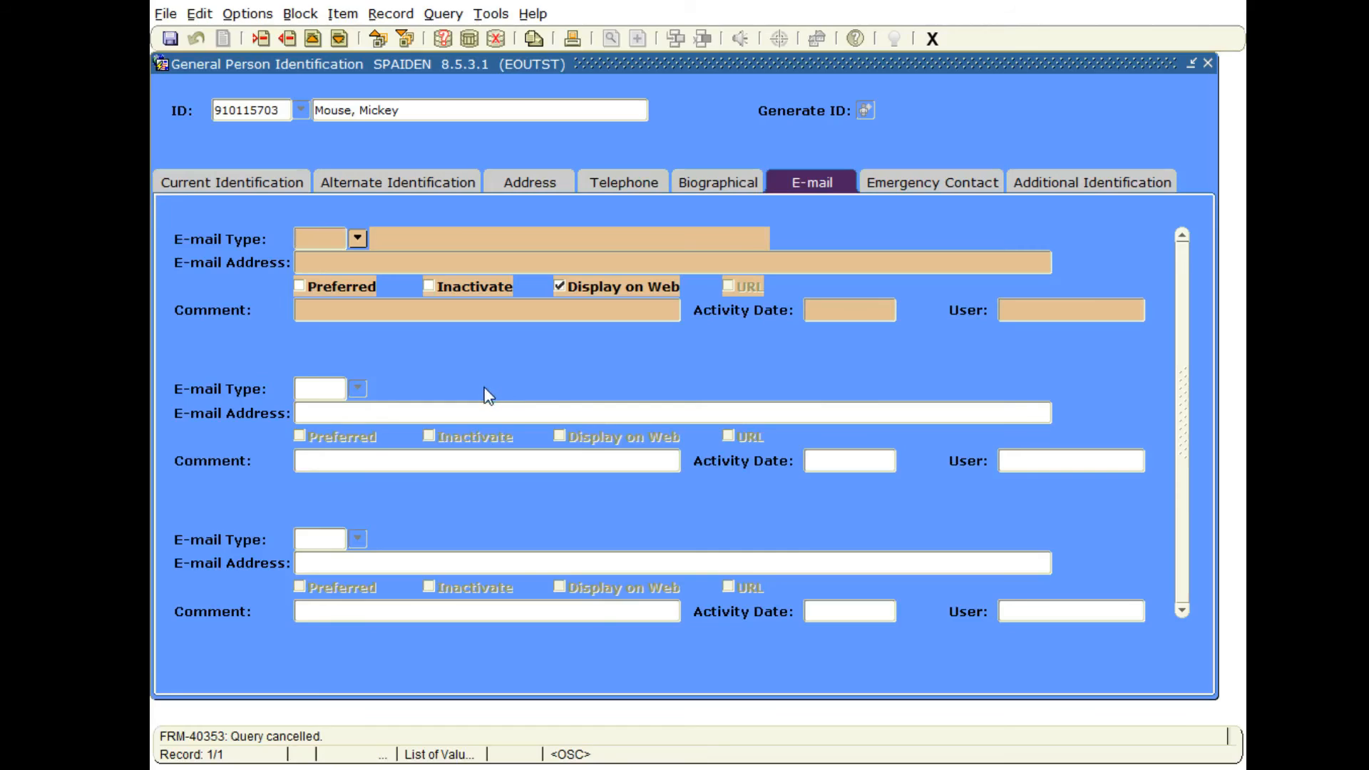
text(PRSN)
key(Tab)
text(Help)
key(BackSpace)
key(BackSpace)
key(BackSpace)
key(BackSpace)
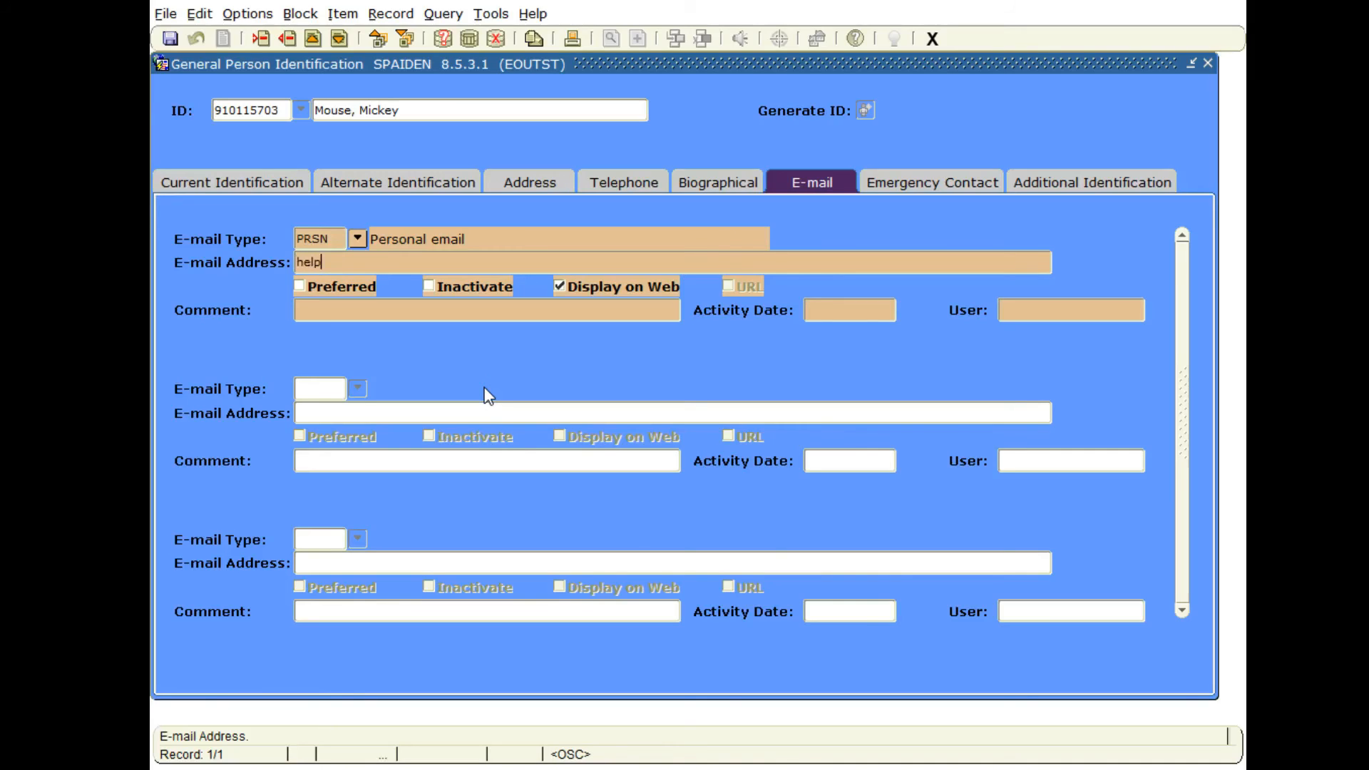
Try to save the duplicate PRSN e-mail record, dismiss the error message, and remove the record.
click(169, 39)
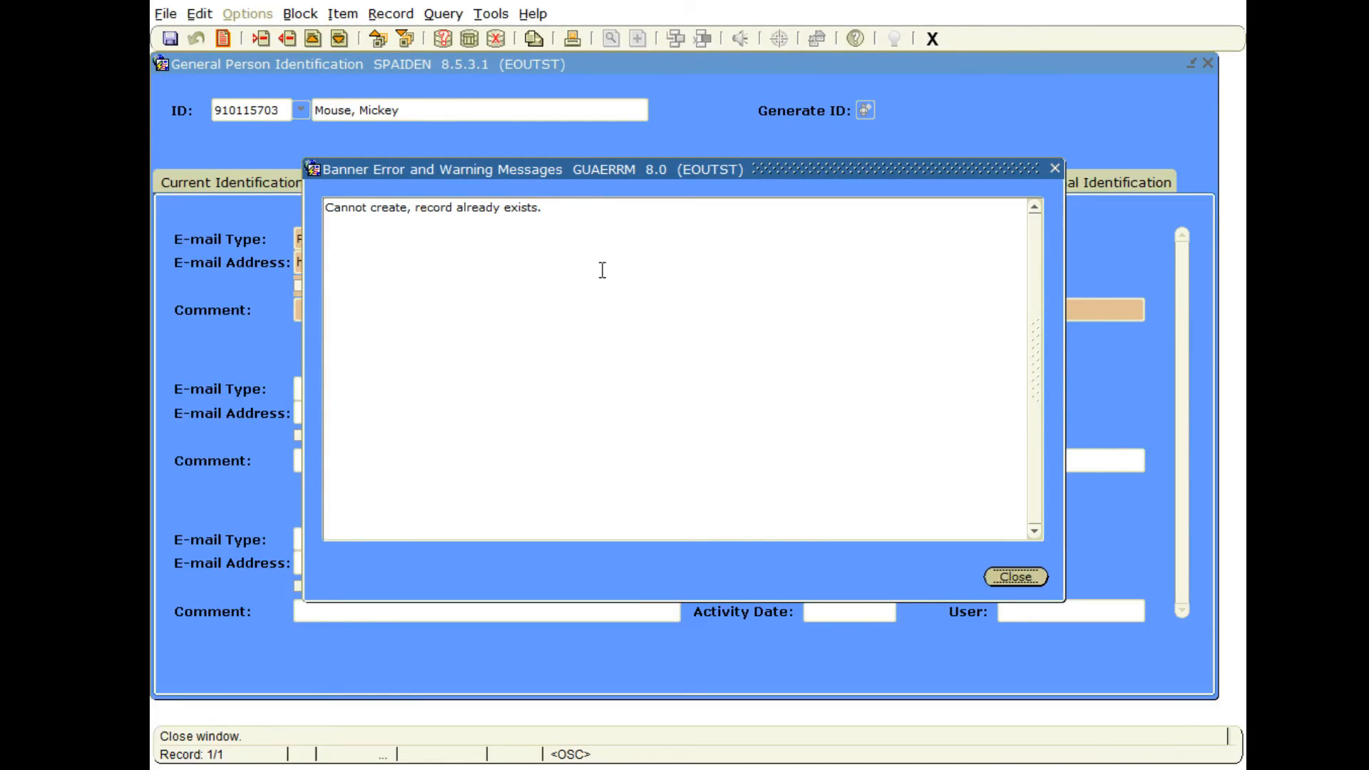
drag(597, 161, 695, 154)
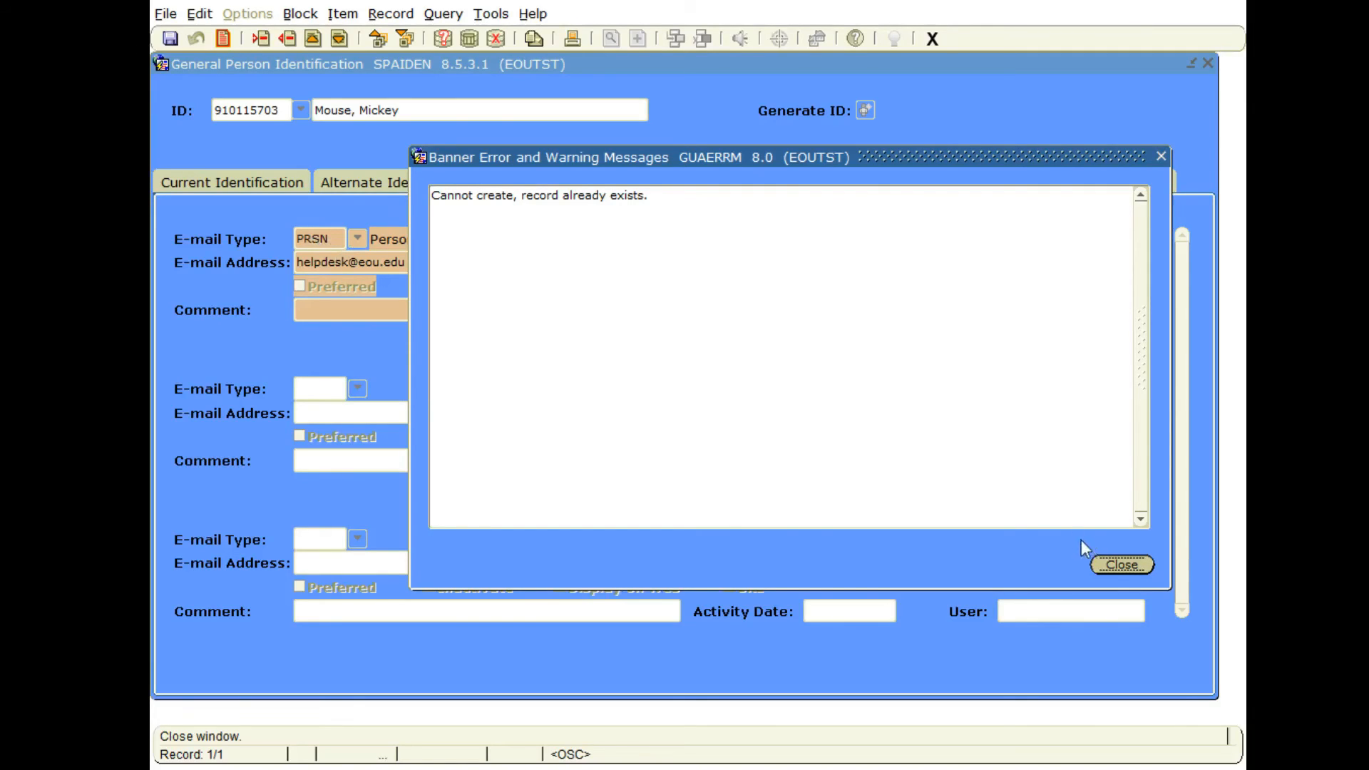
click(1122, 565)
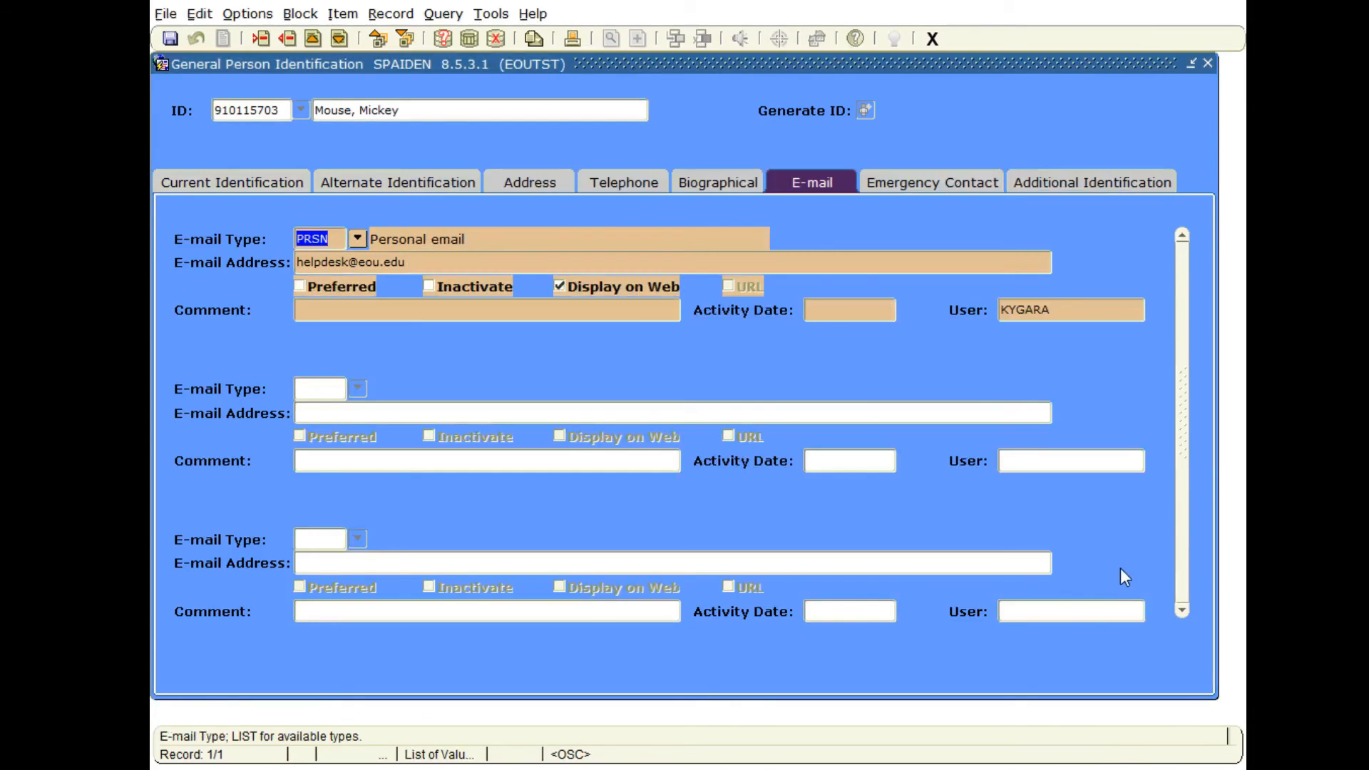
click(333, 237)
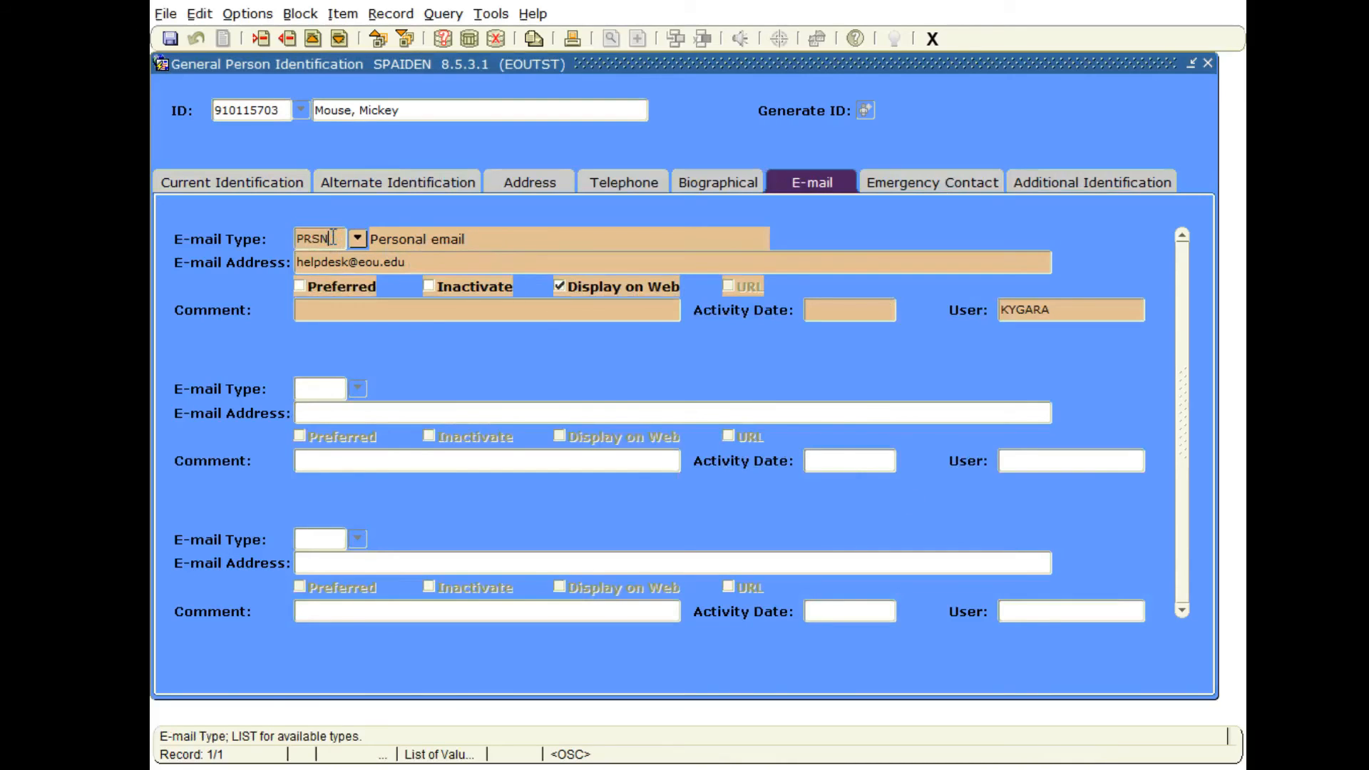
click(288, 38)
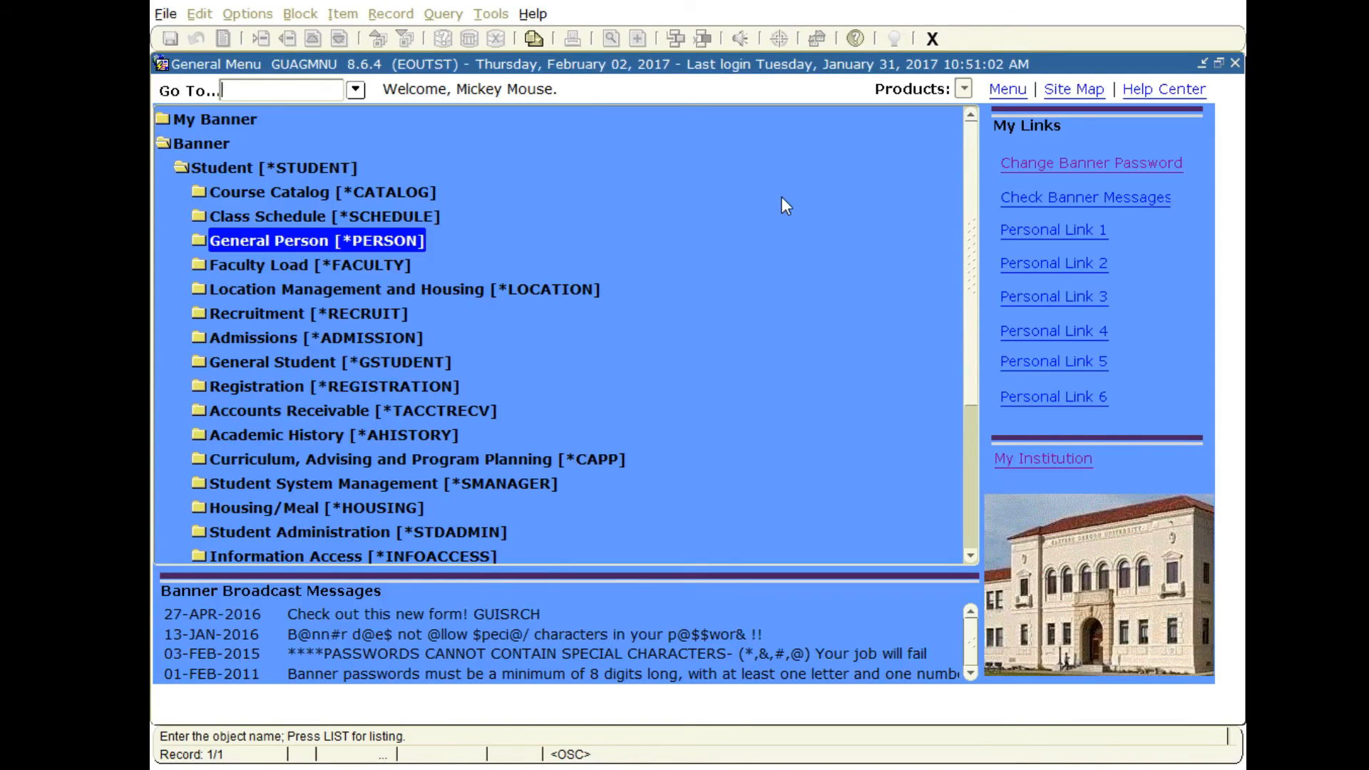
Open the GJAPCTL process submission form and enter the process FGRODTH.
text(GJAPCTL)
key(Return)
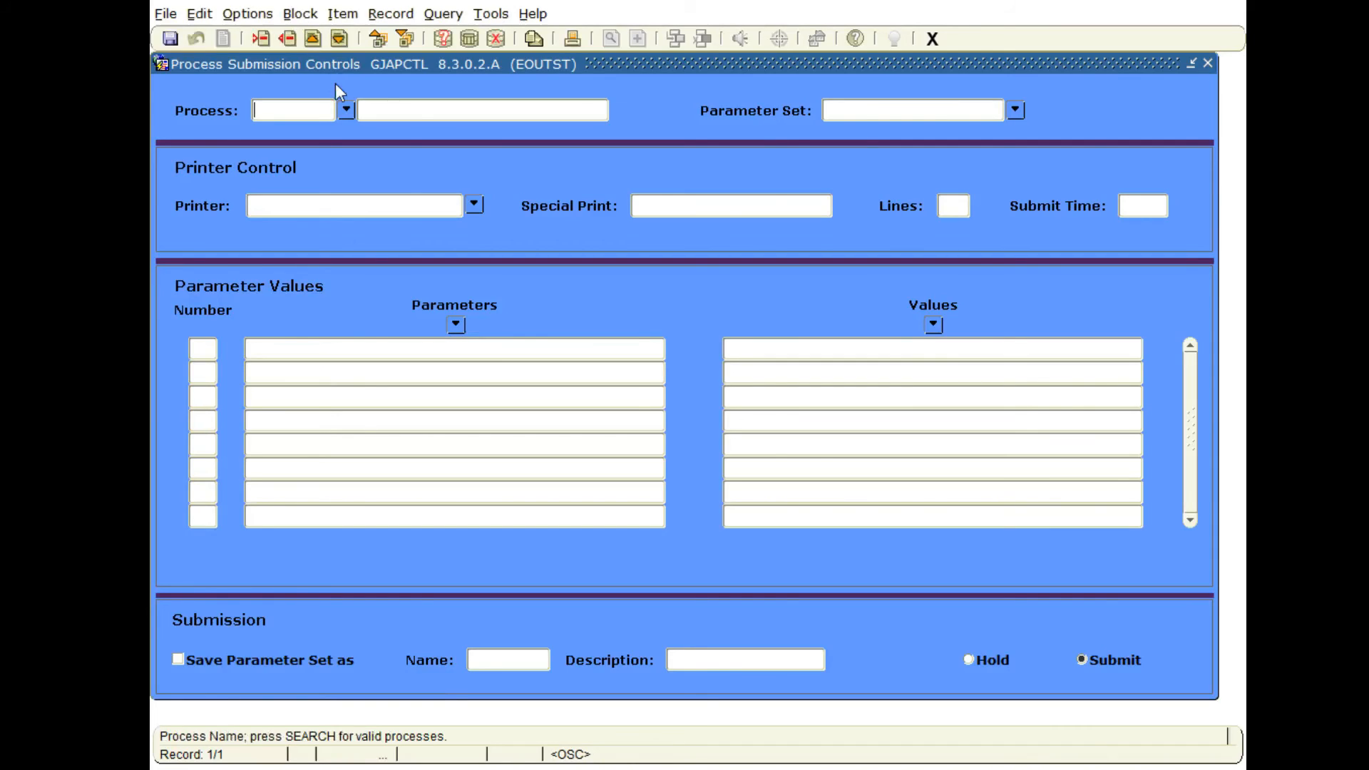
text(FGRODTH)
key(Tab)
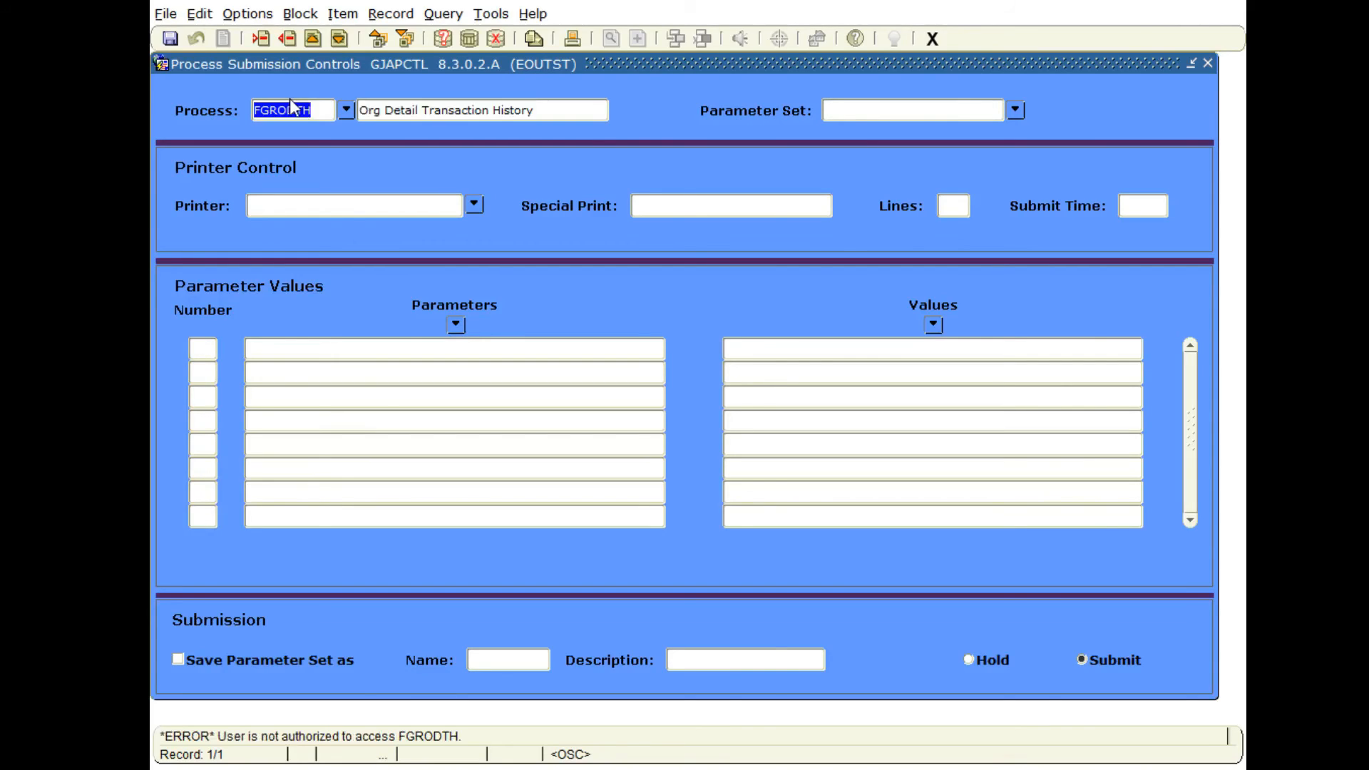
click(292, 108)
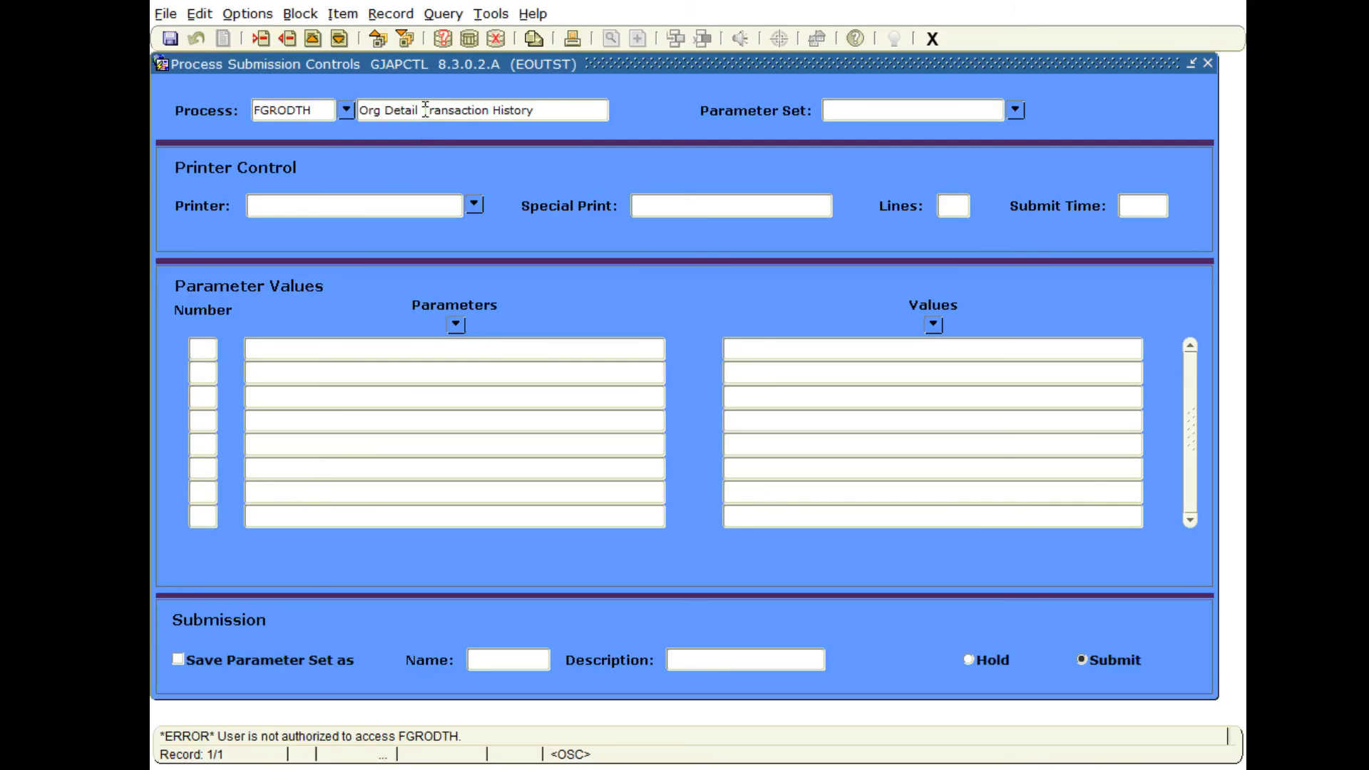
key(Tab)
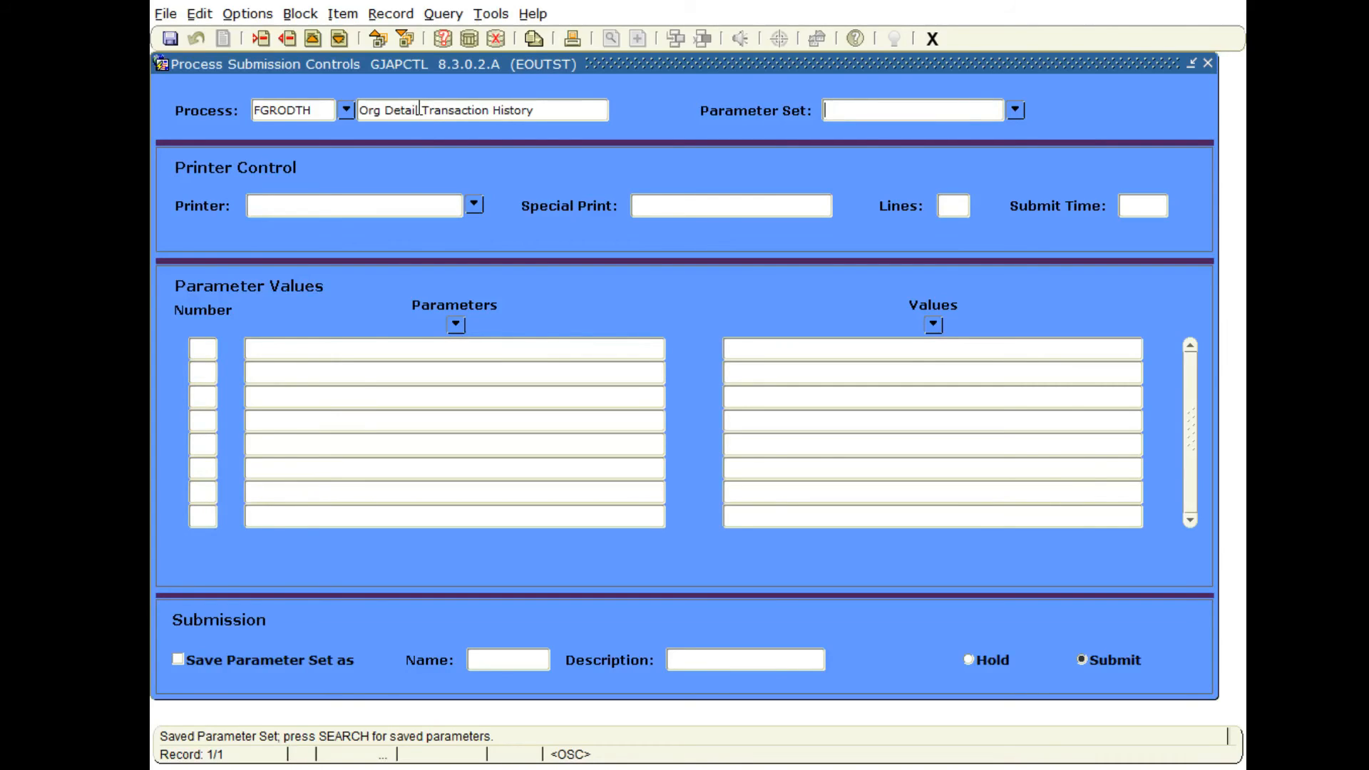
Query the process list for FGRODTH, select it for submission, and load its printer and parameter blocks.
click(345, 110)
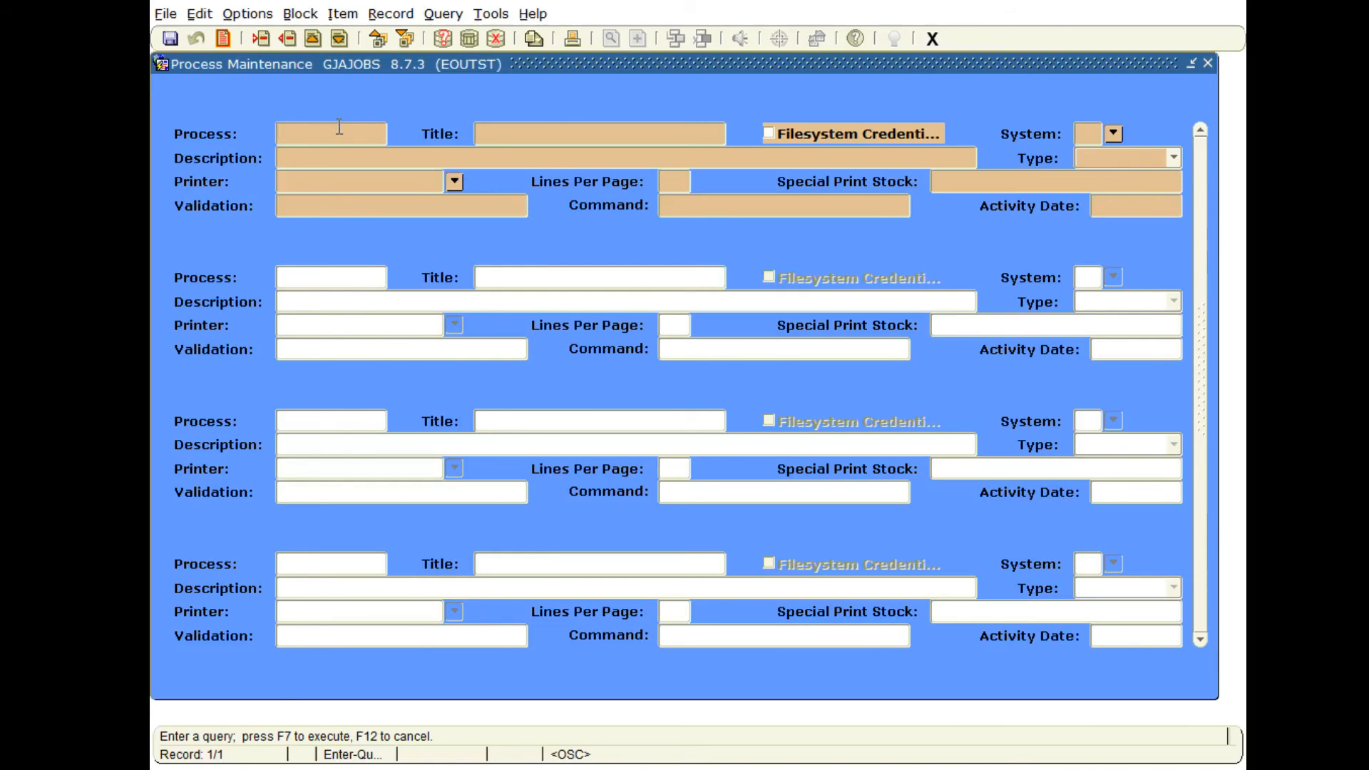
text(FGRODTH)
key(F7)
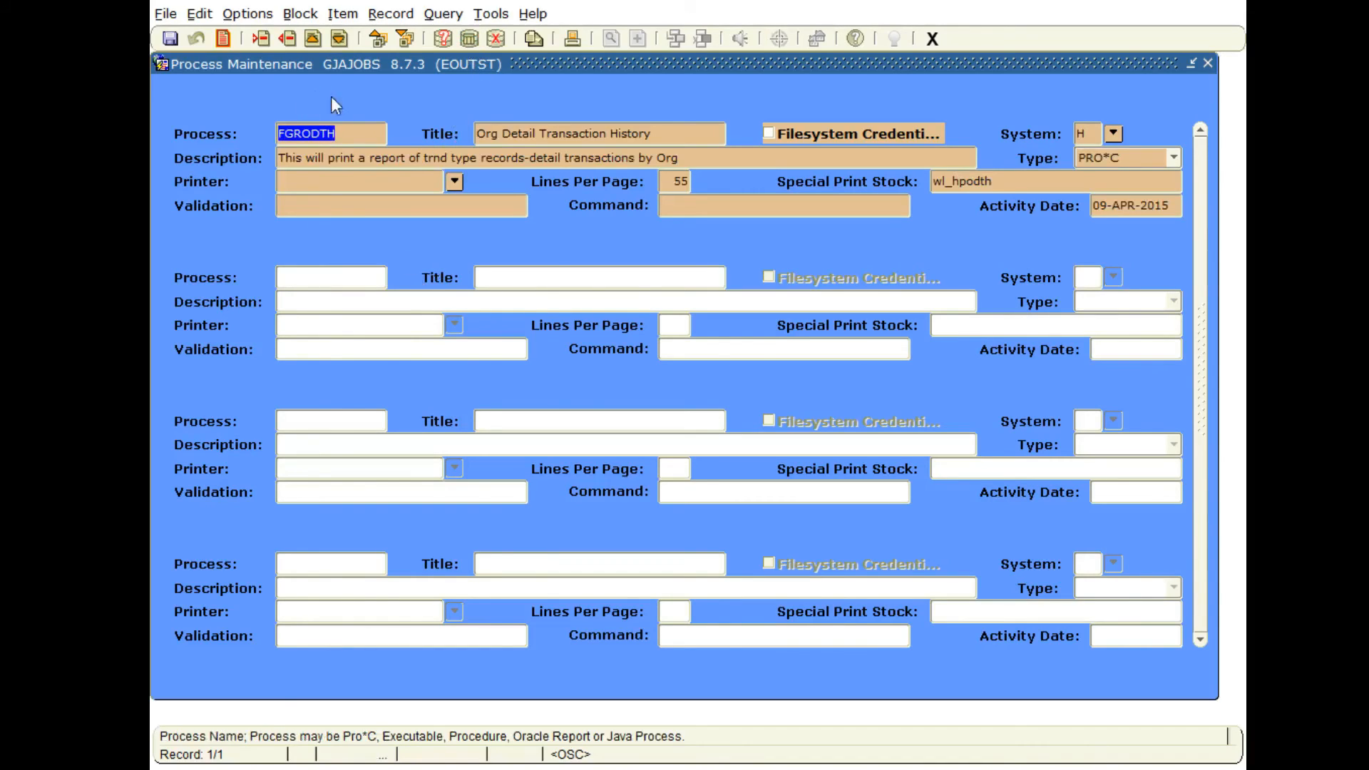
double_click(352, 135)
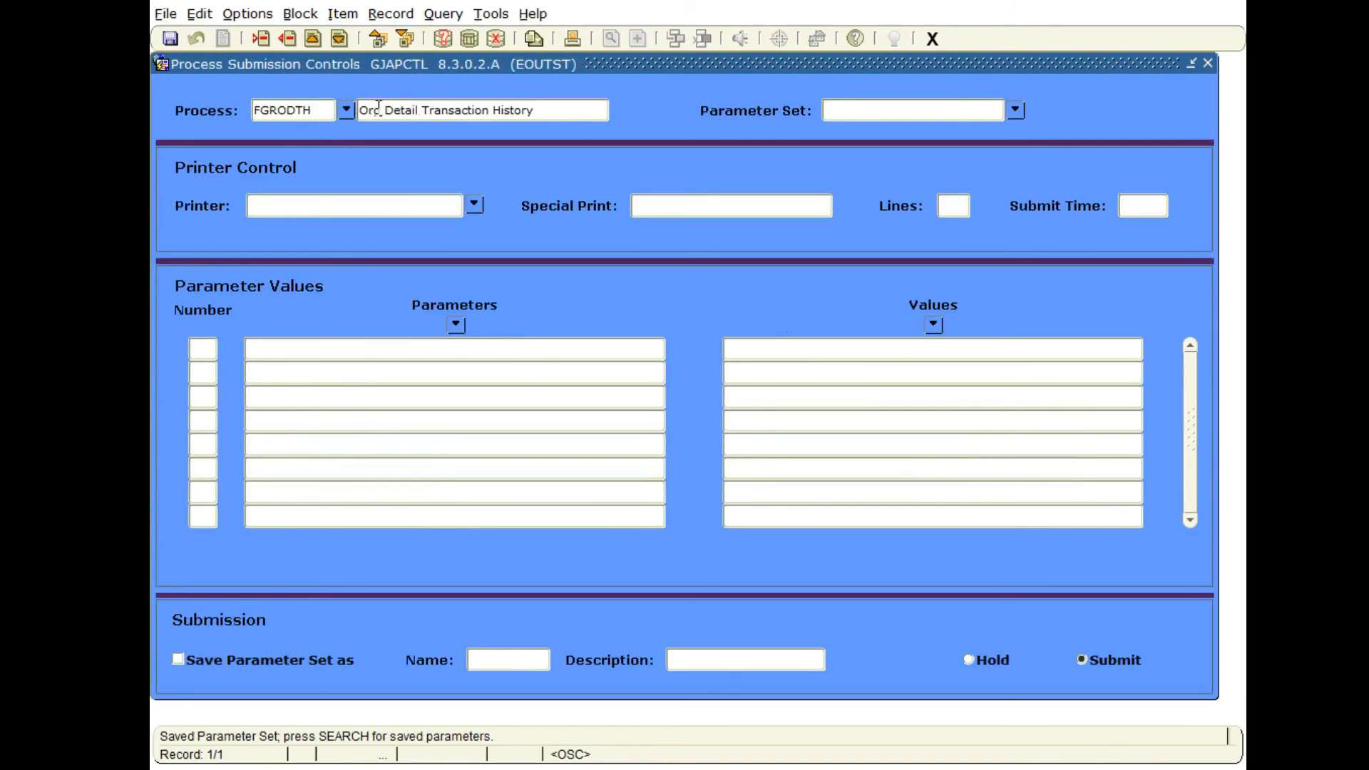
click(323, 116)
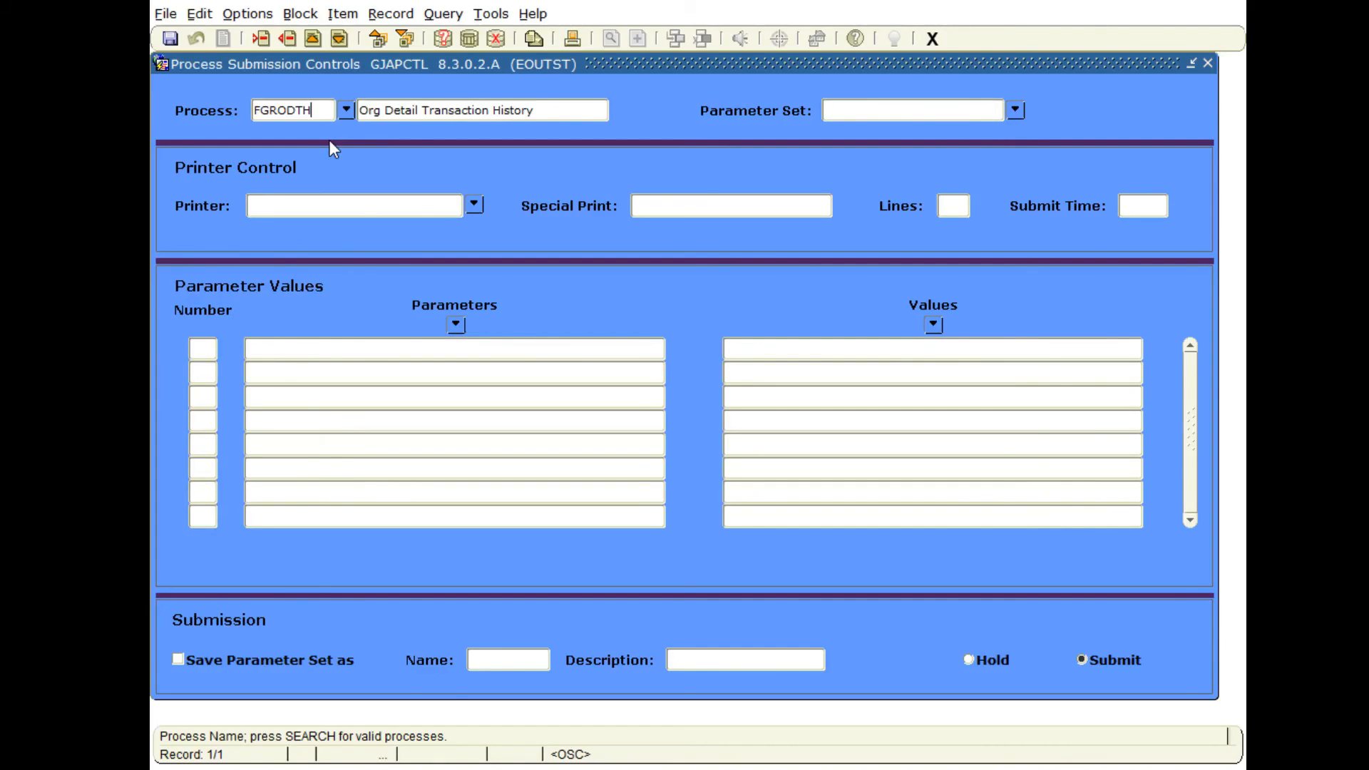
click(291, 208)
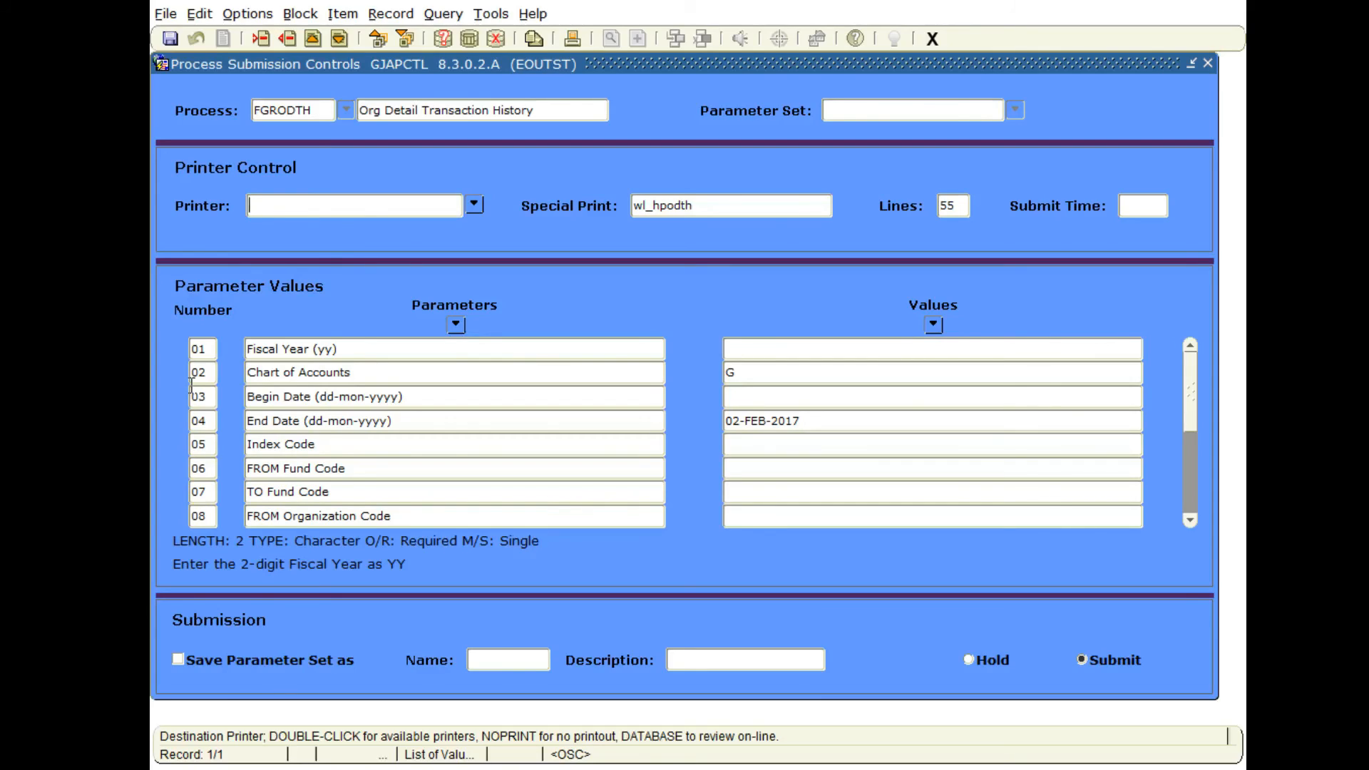
Try EMAIL, NOPRINT and EO_PRINT59 in turn as the destination printer.
text(EO_PRINT59)
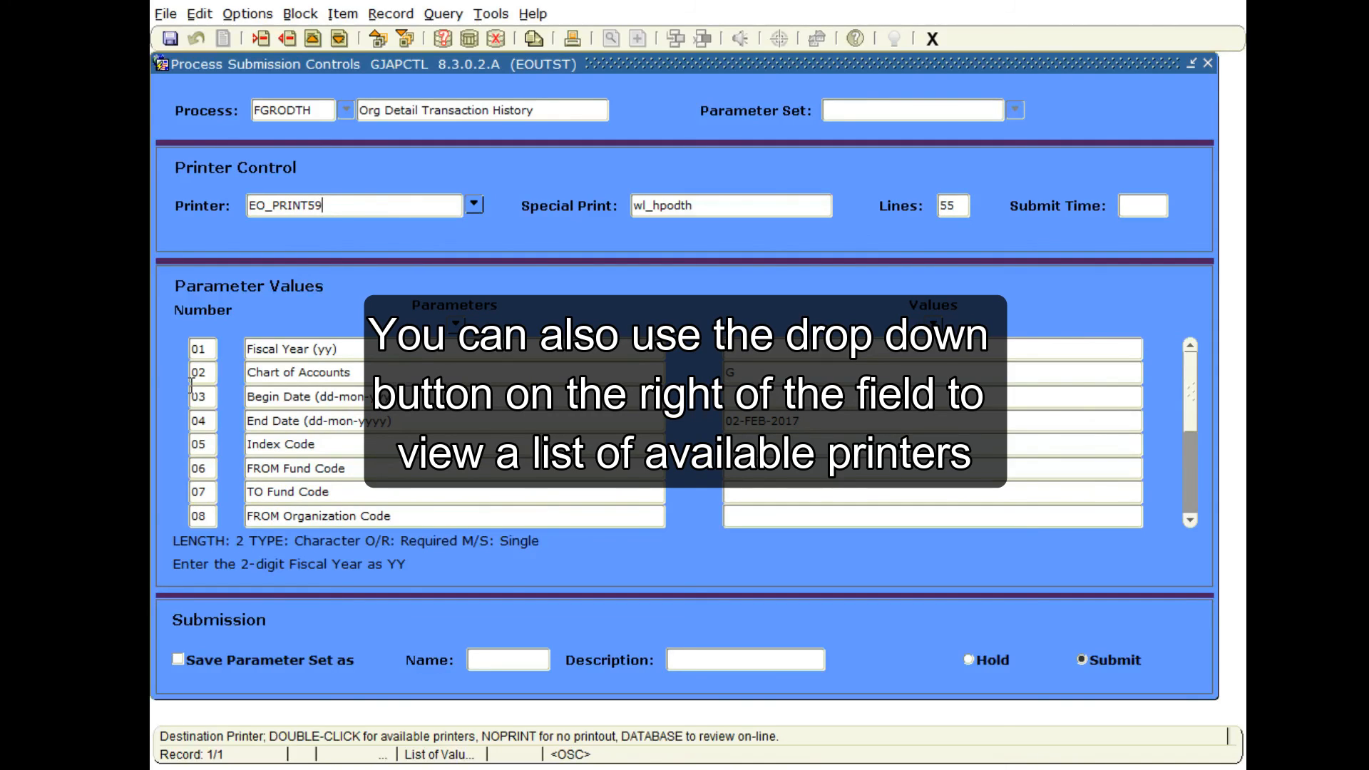
Set the destination printer to EMAIL and go to the parameter values block.
key(BackSpace)
key(BackSpace)
key(BackSpace)
key(BackSpace)
key(BackSpace)
key(BackSpace)
key(BackSpace)
key(BackSpace)
key(BackSpace)
key(BackSpace)
text(EMAIL)
key(ctrl+Page_Down)
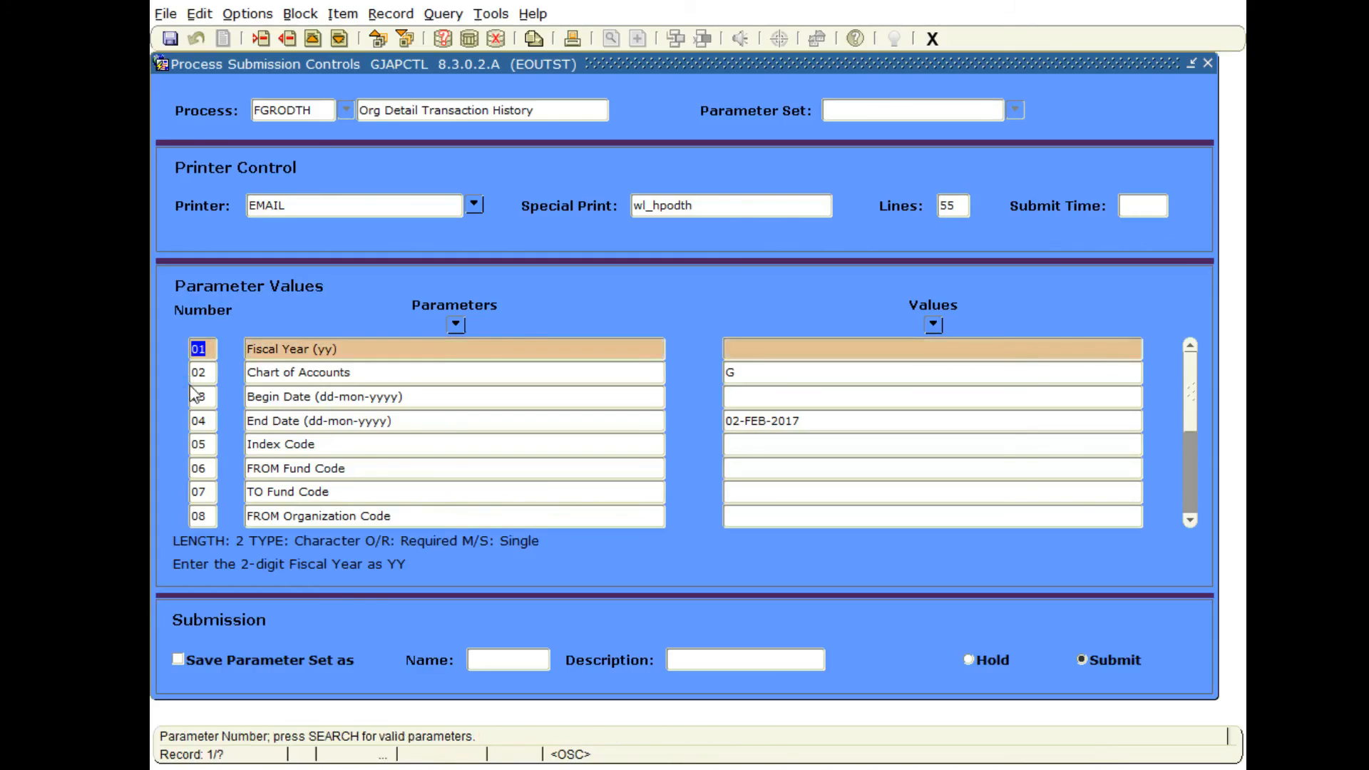
Set the Fiscal Year parameter to 17 and the Begin Date parameter to 01-JAN-2017.
click(724, 349)
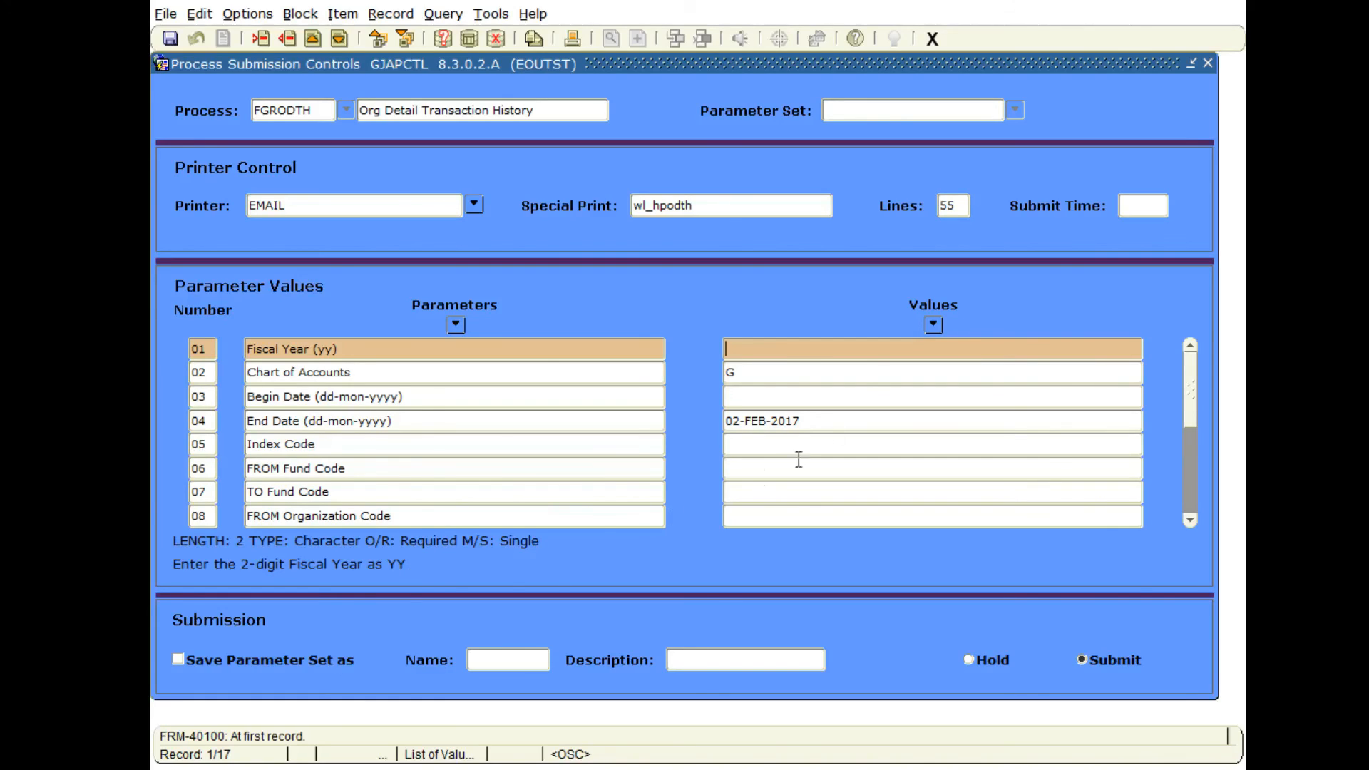
click(793, 351)
text(17)
click(752, 371)
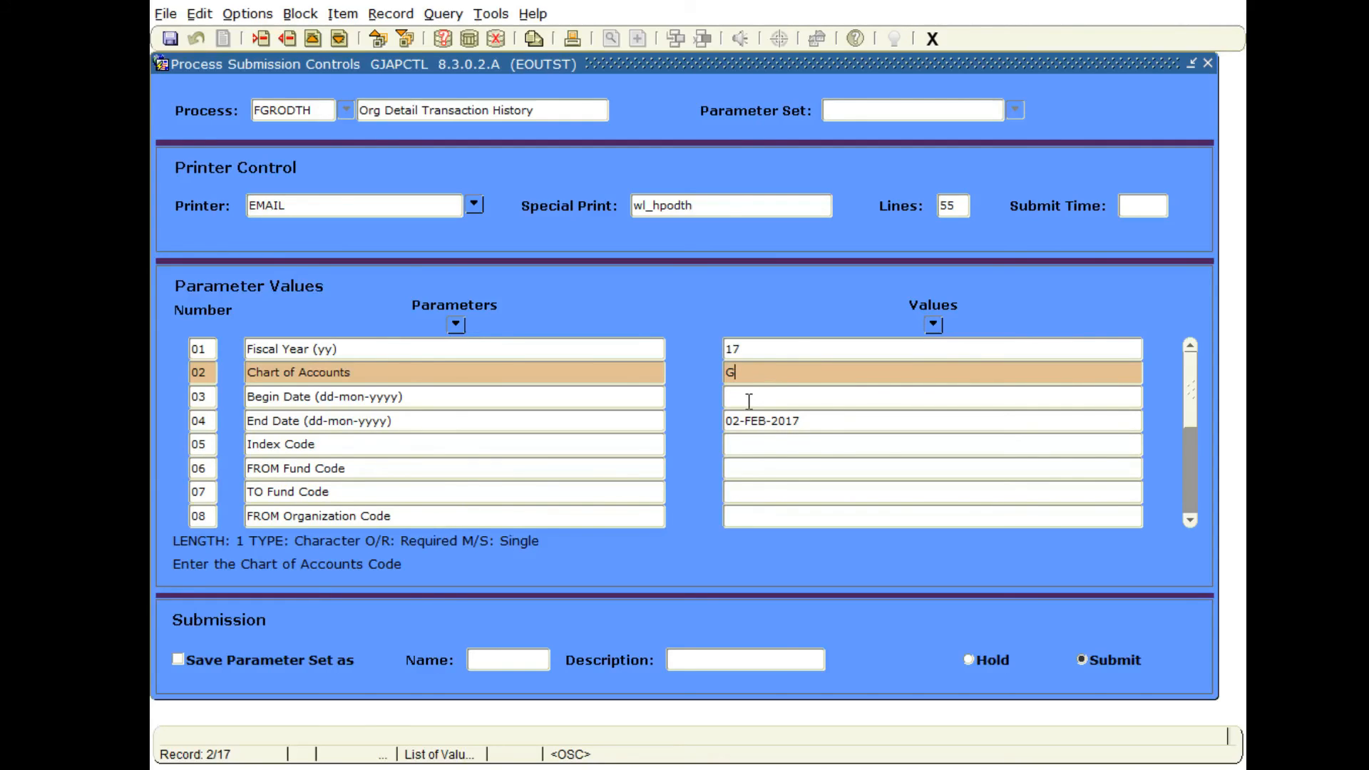
click(747, 397)
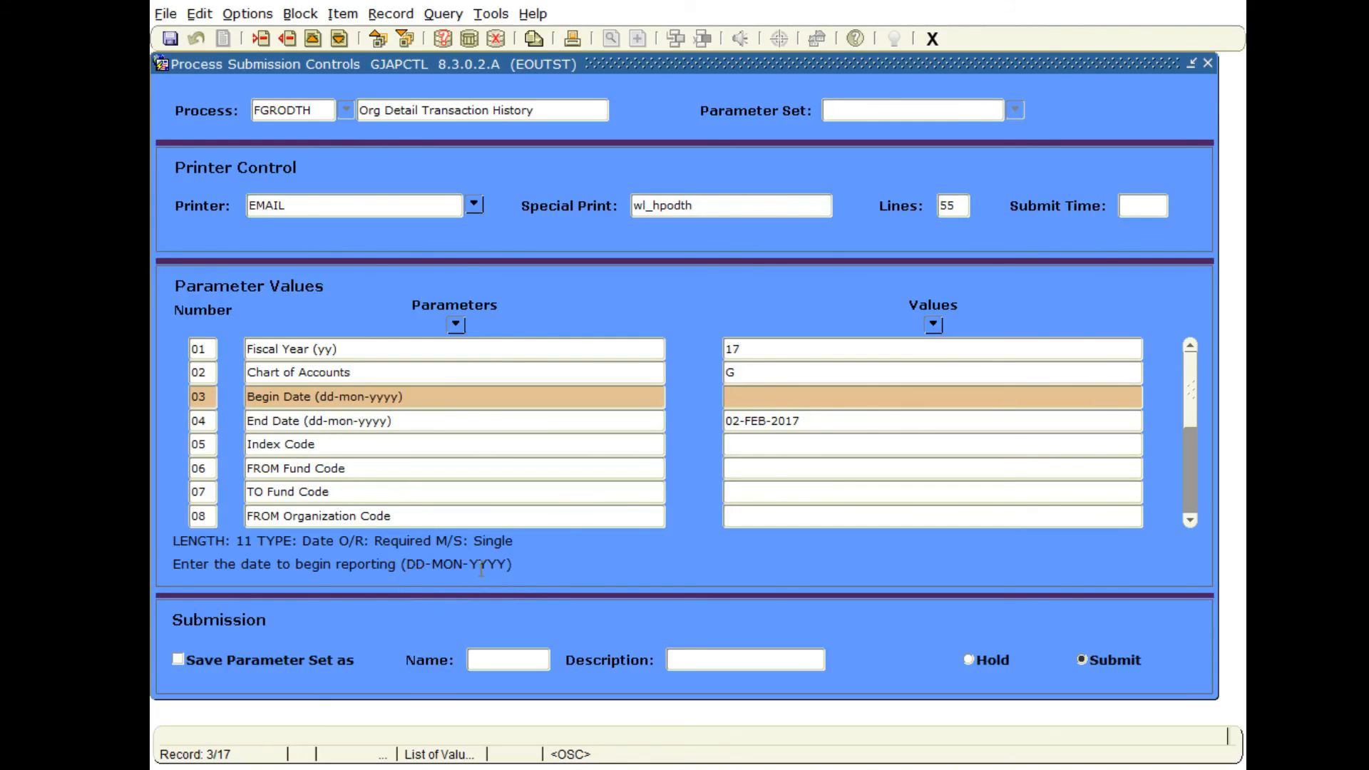
text(01-JAN-2017)
Review the remaining FGRODTH parameters from End Date to Include Avail.Bal. Column, reading each one's requirements and description.
click(821, 421)
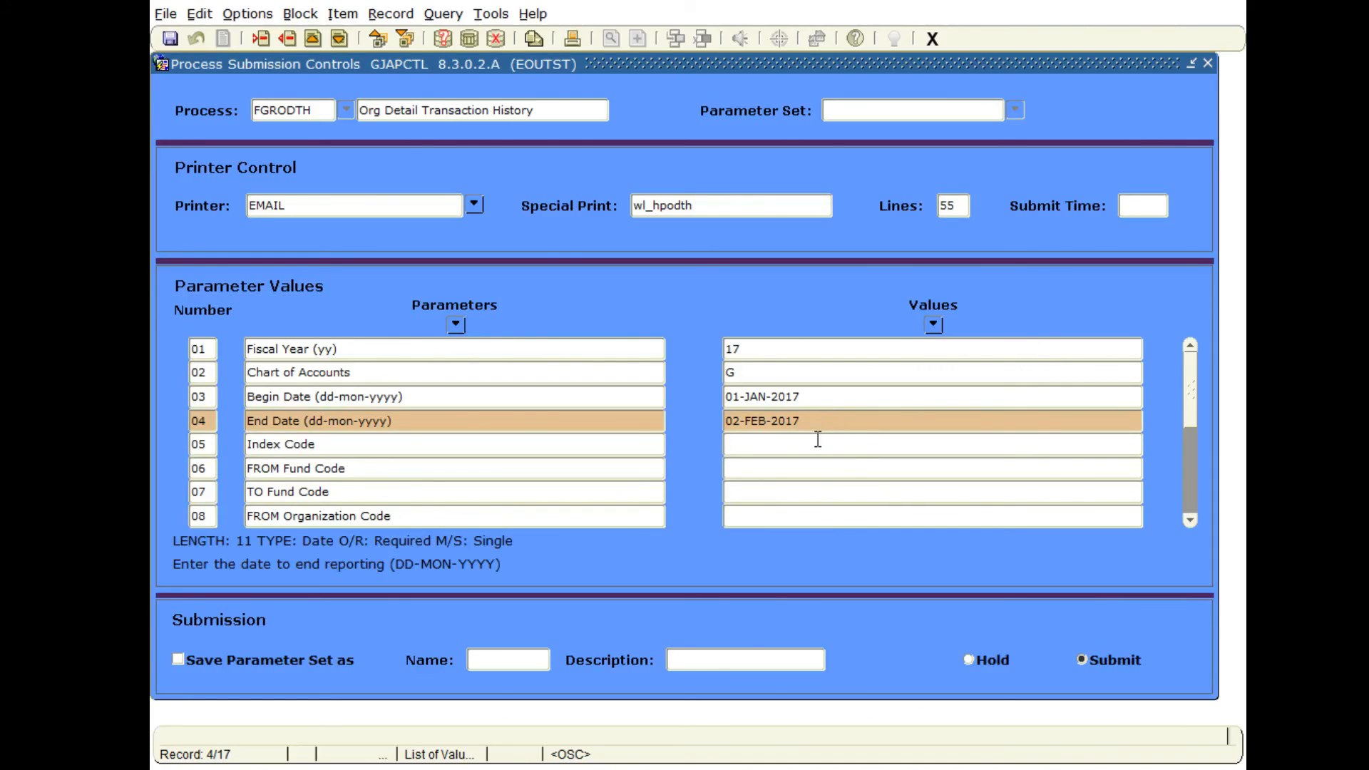
click(790, 446)
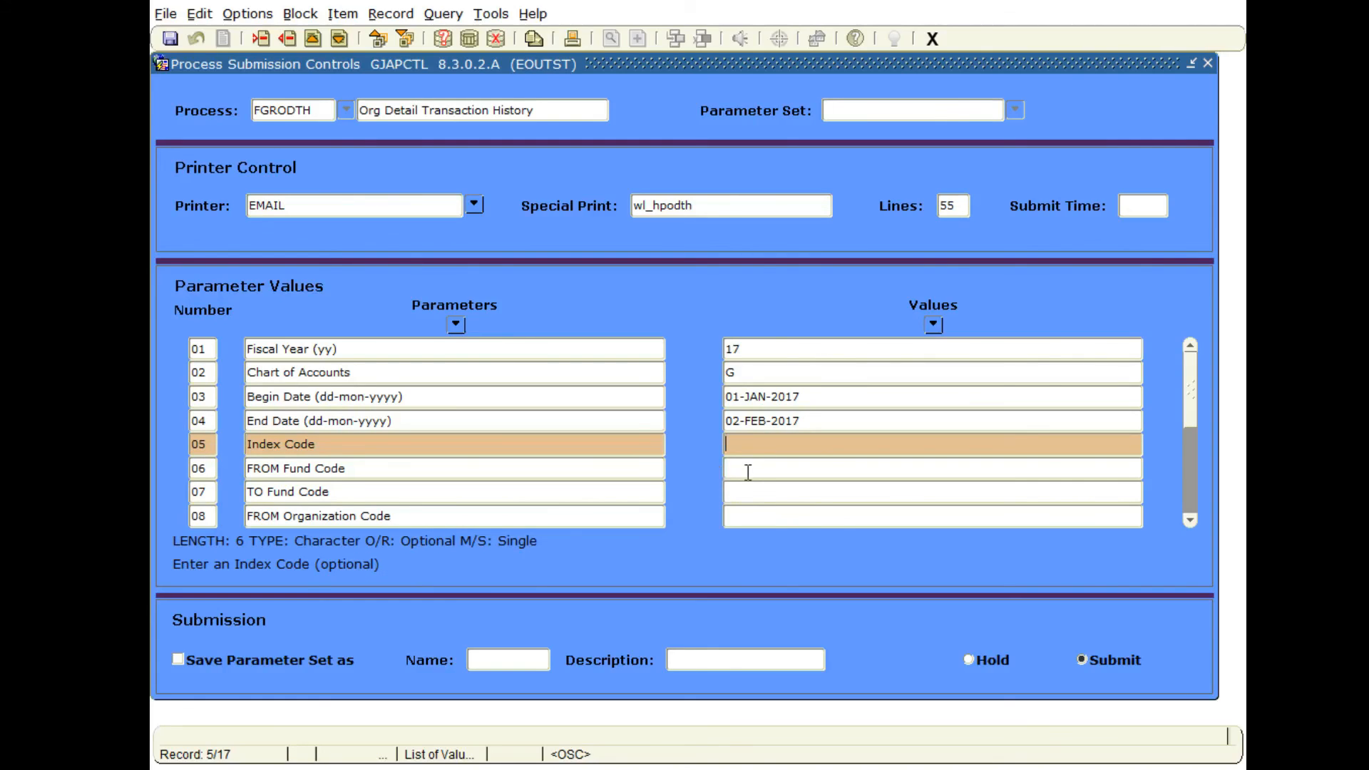
scroll(748, 472, down, 1)
click(749, 398)
click(749, 424)
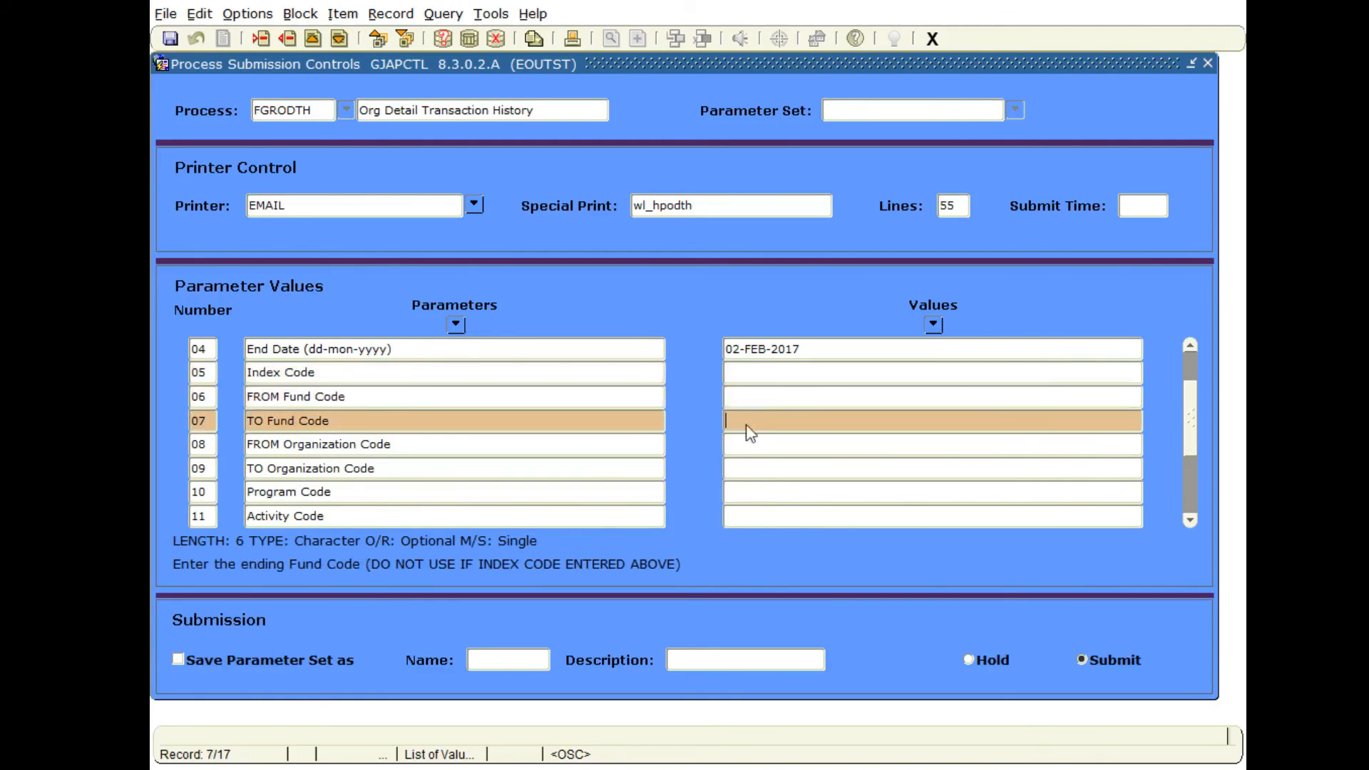
scroll(758, 449, down, 1)
click(740, 372)
click(742, 398)
click(743, 423)
click(747, 445)
click(751, 471)
click(751, 491)
scroll(751, 485, down, 1)
click(742, 444)
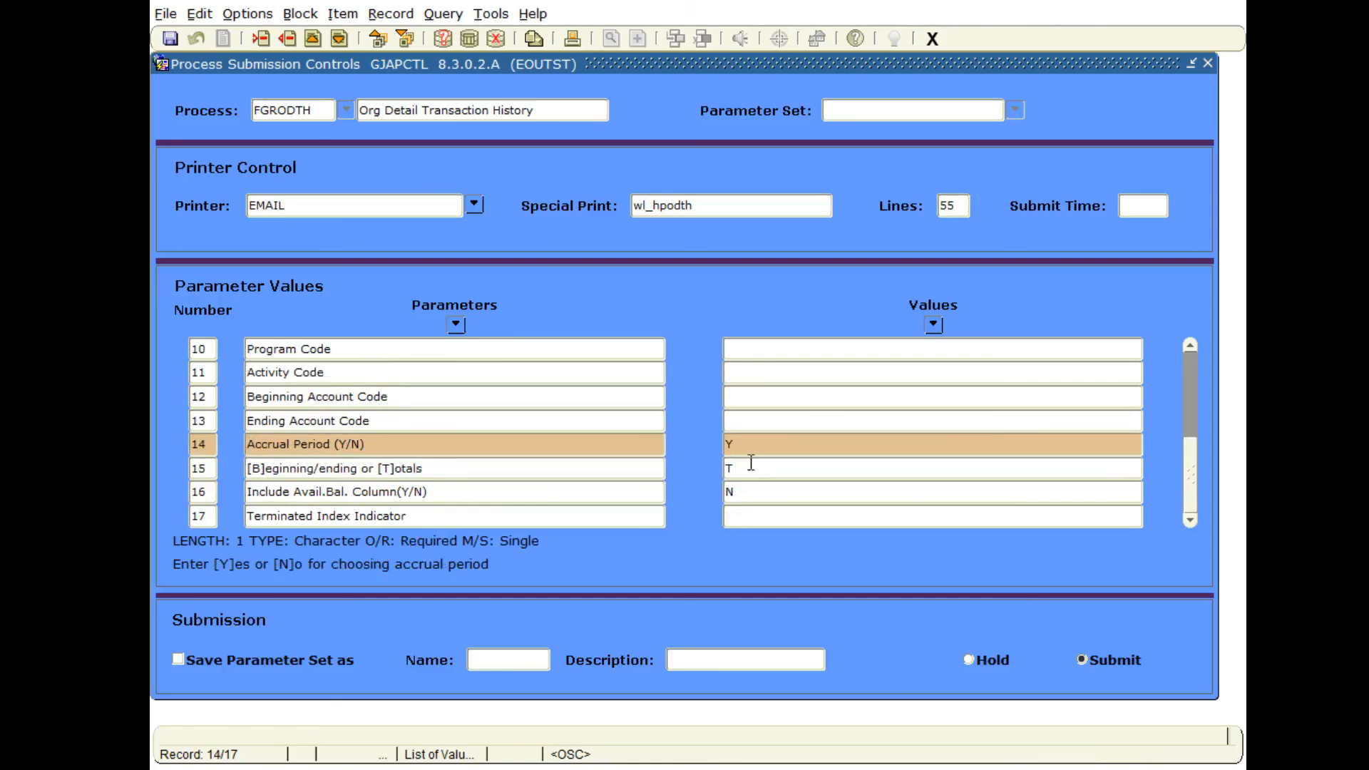
click(749, 468)
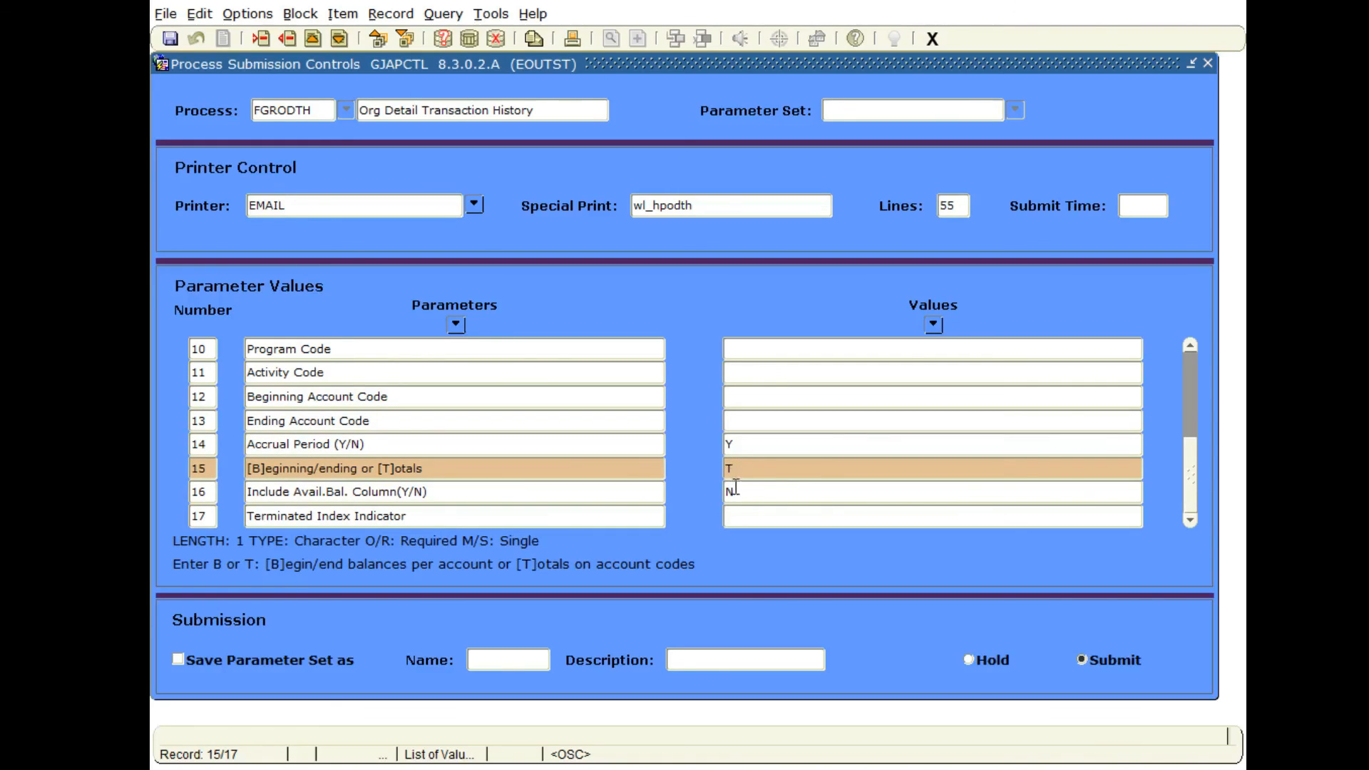
click(736, 489)
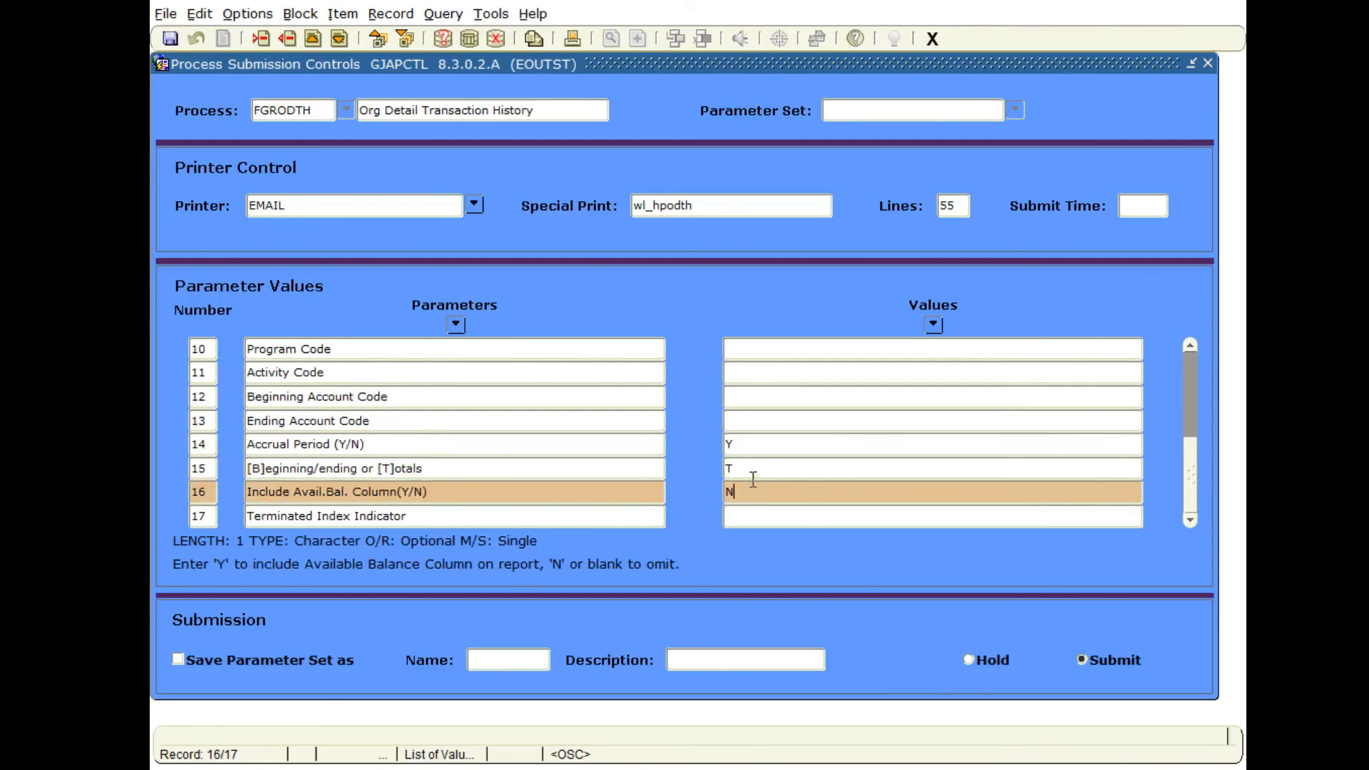
click(755, 468)
click(757, 444)
click(753, 469)
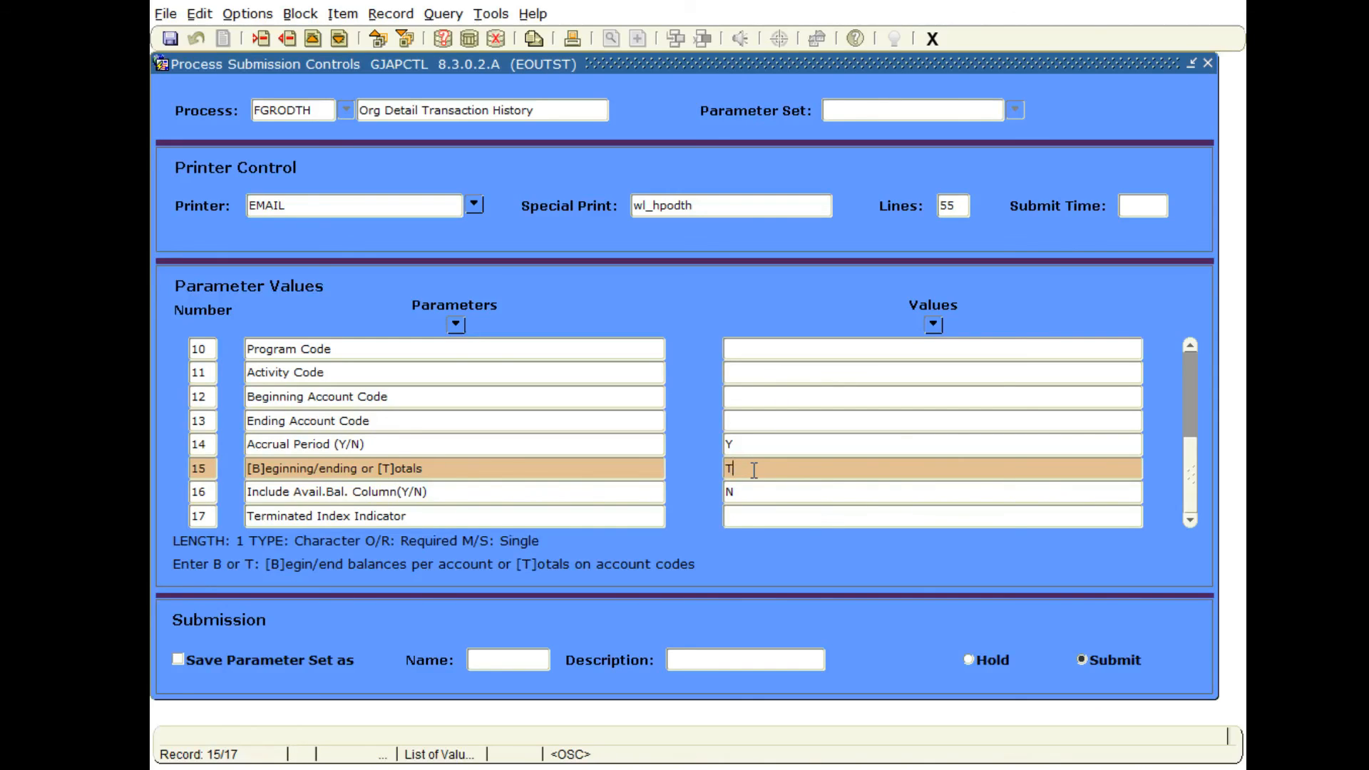
Save the parameter set as EXAMPLE with the description "example set for video" and submit the FGRODTH process.
key(ctrl+Page_Down)
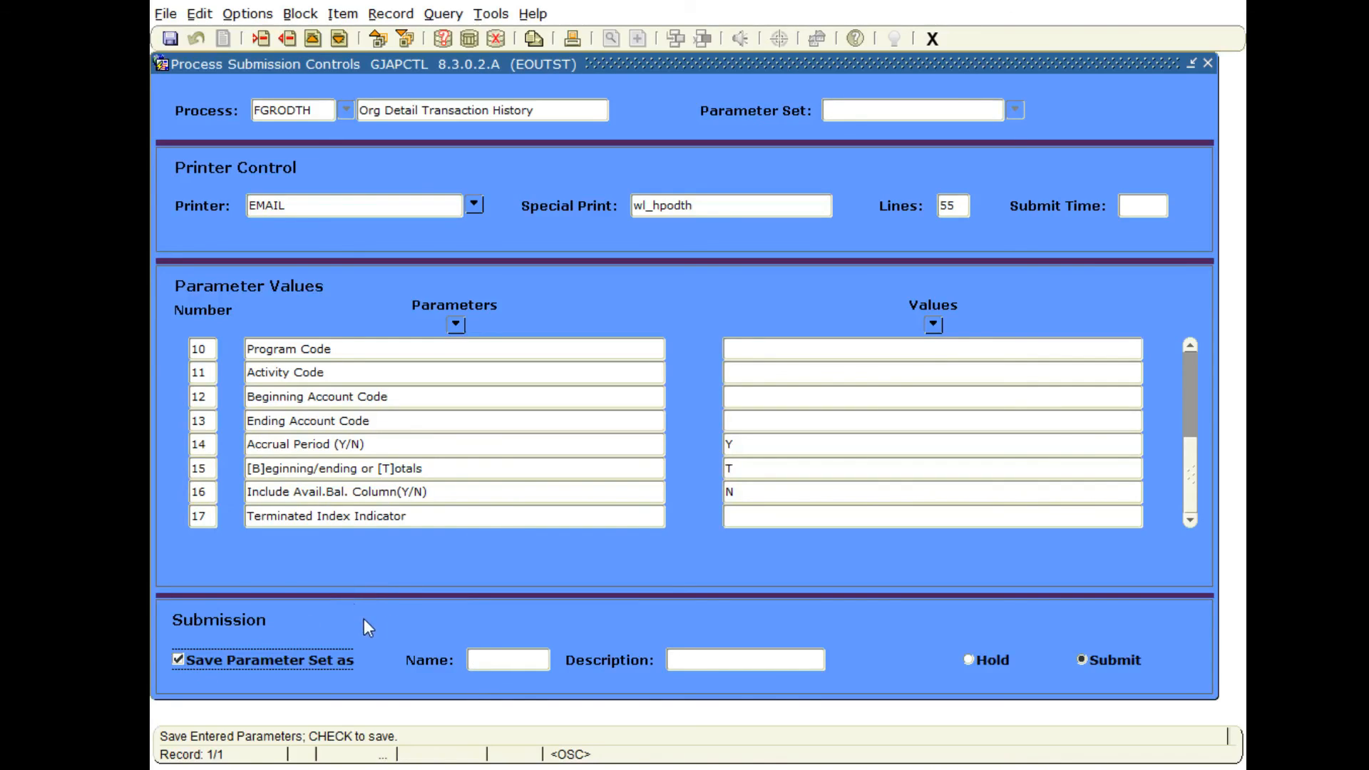
click(506, 661)
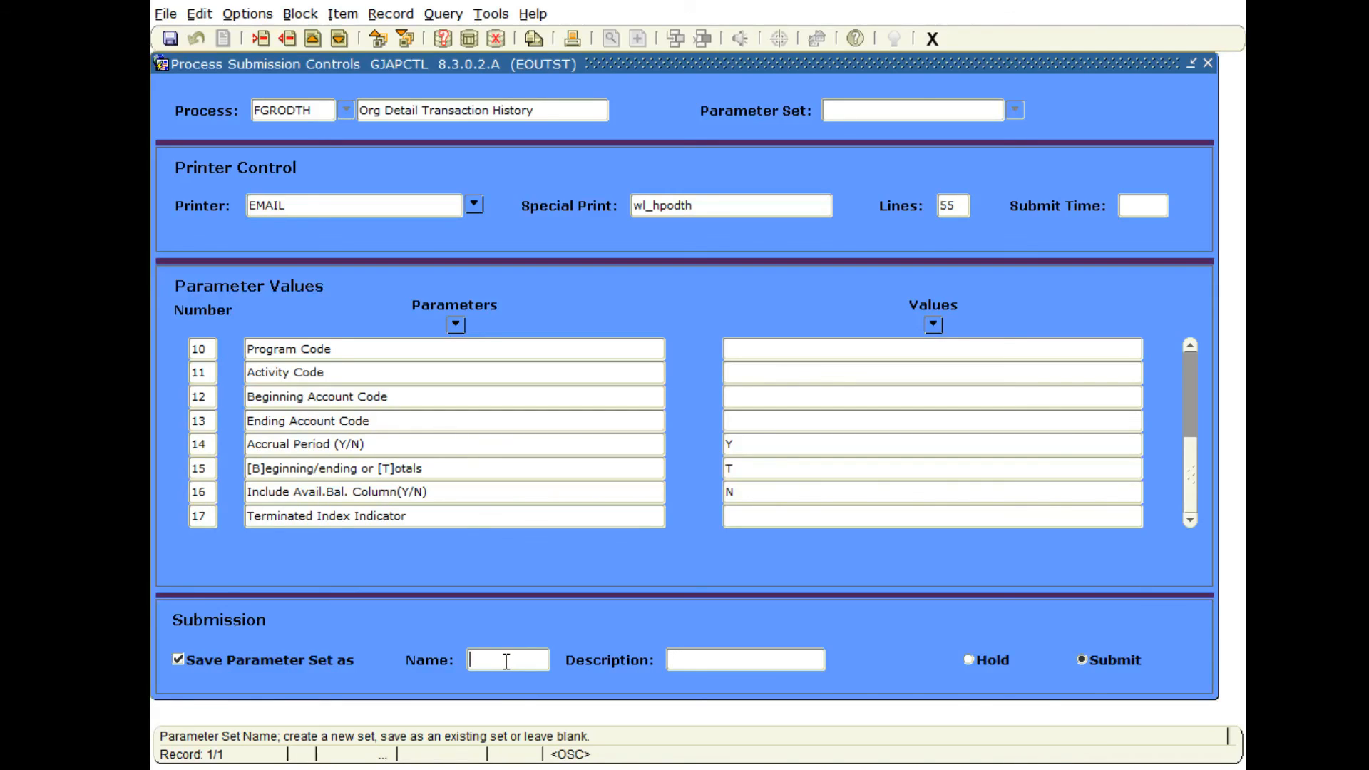
text(EXAMPLE)
click(684, 660)
text(examp)
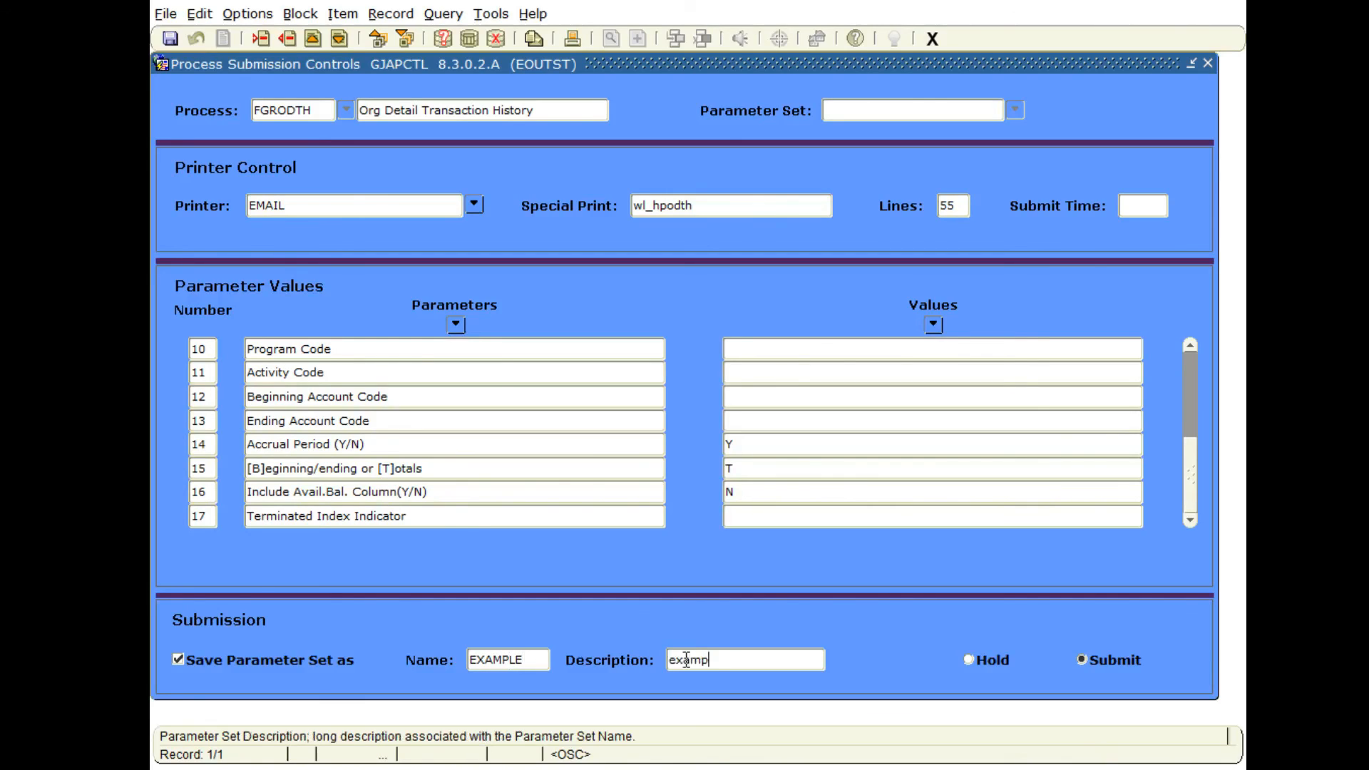
text(le set for vidoe)
key(BackSpace)
key(BackSpace)
text(eo)
click(169, 38)
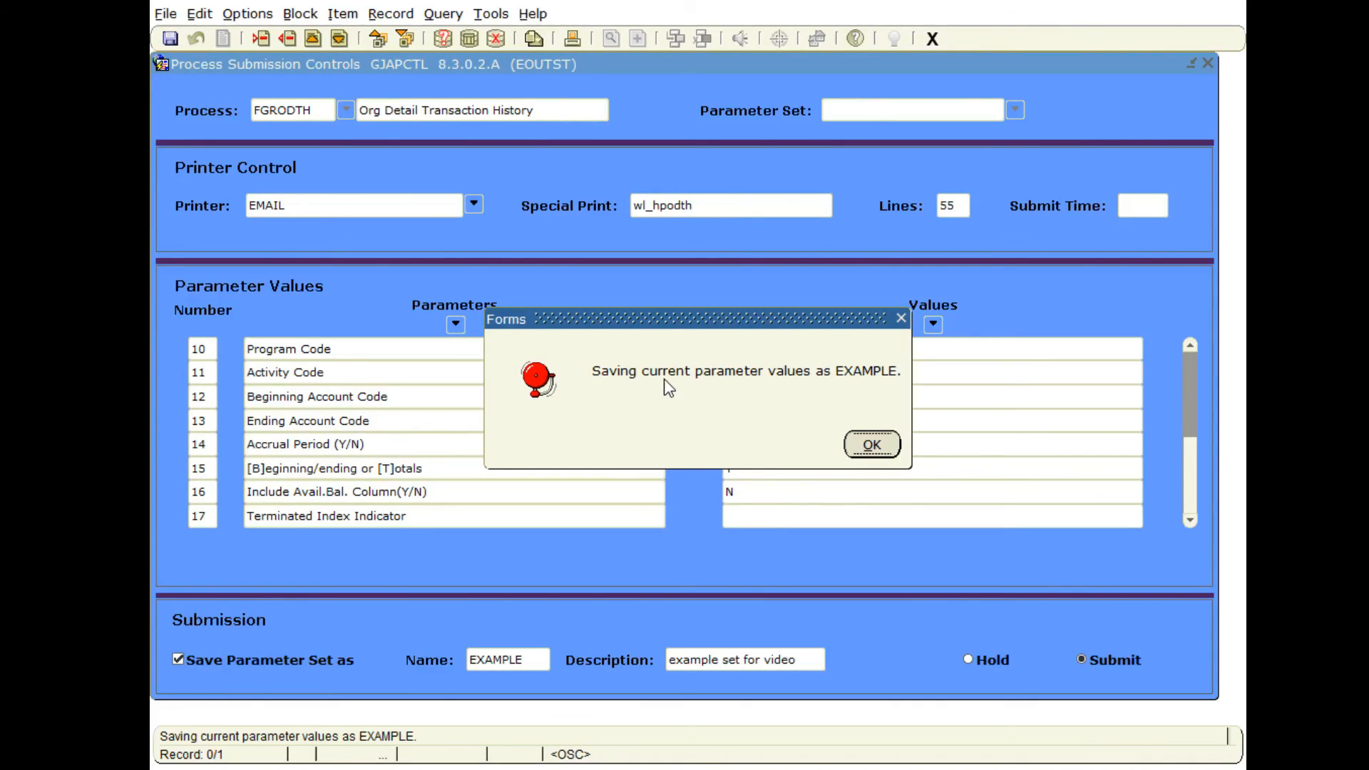
click(877, 452)
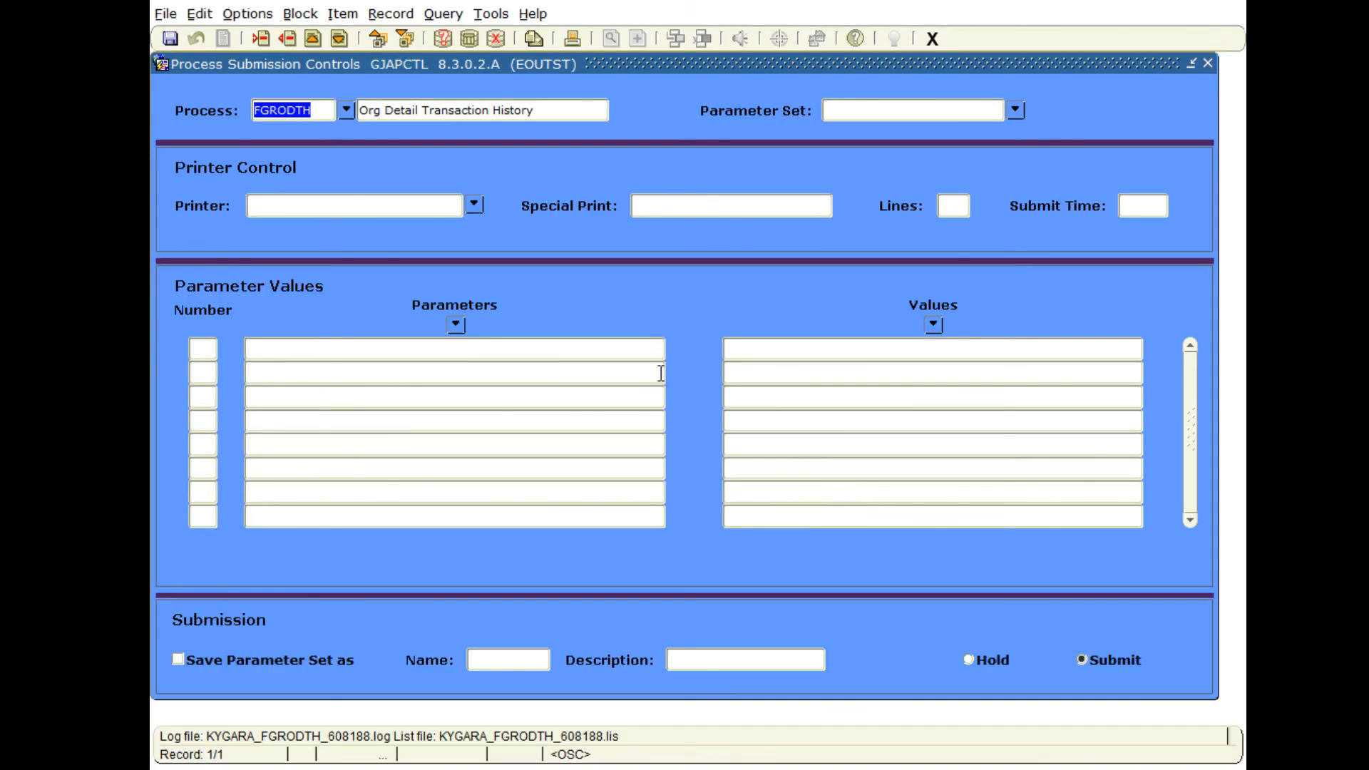
Review the job status of the submitted FGRODTH process in GWIJOBR, checking its end time and description, and return to GJAPCTL.
click(263, 14)
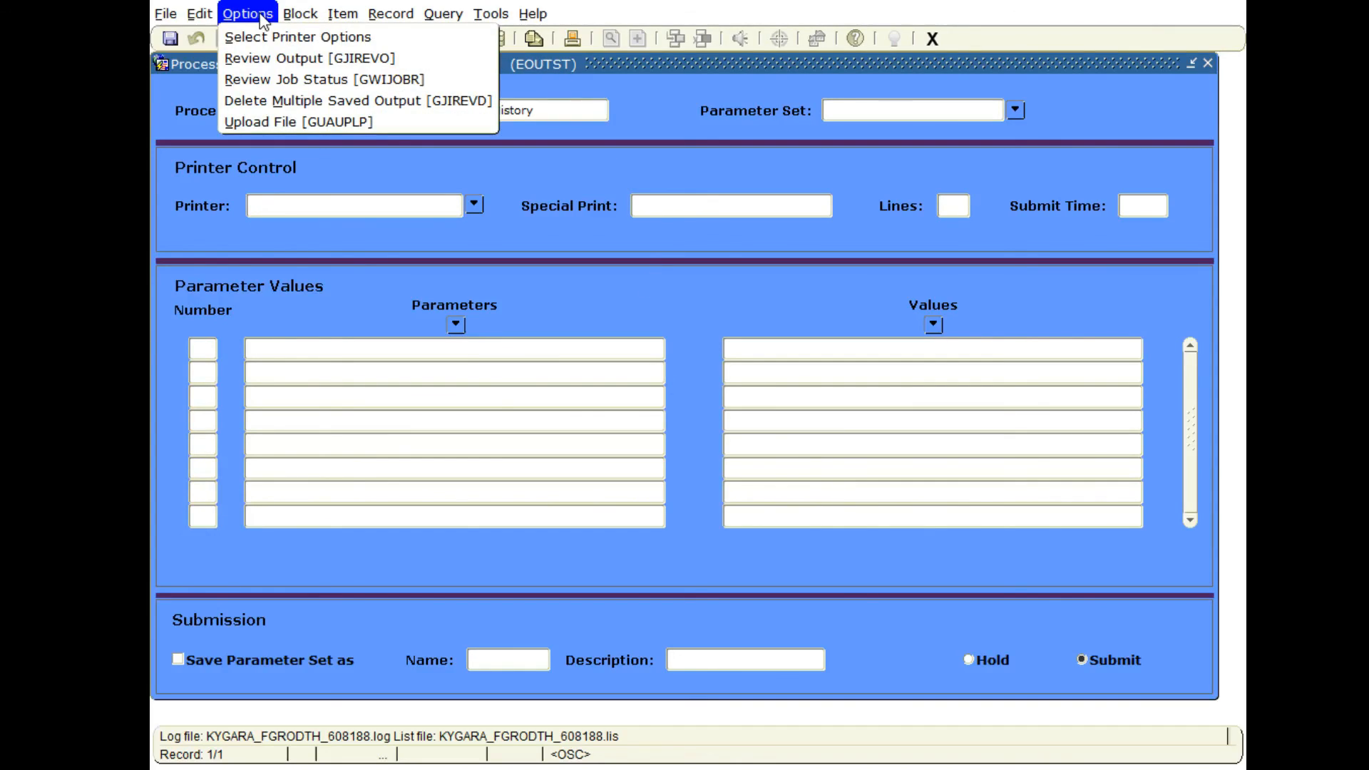
click(273, 78)
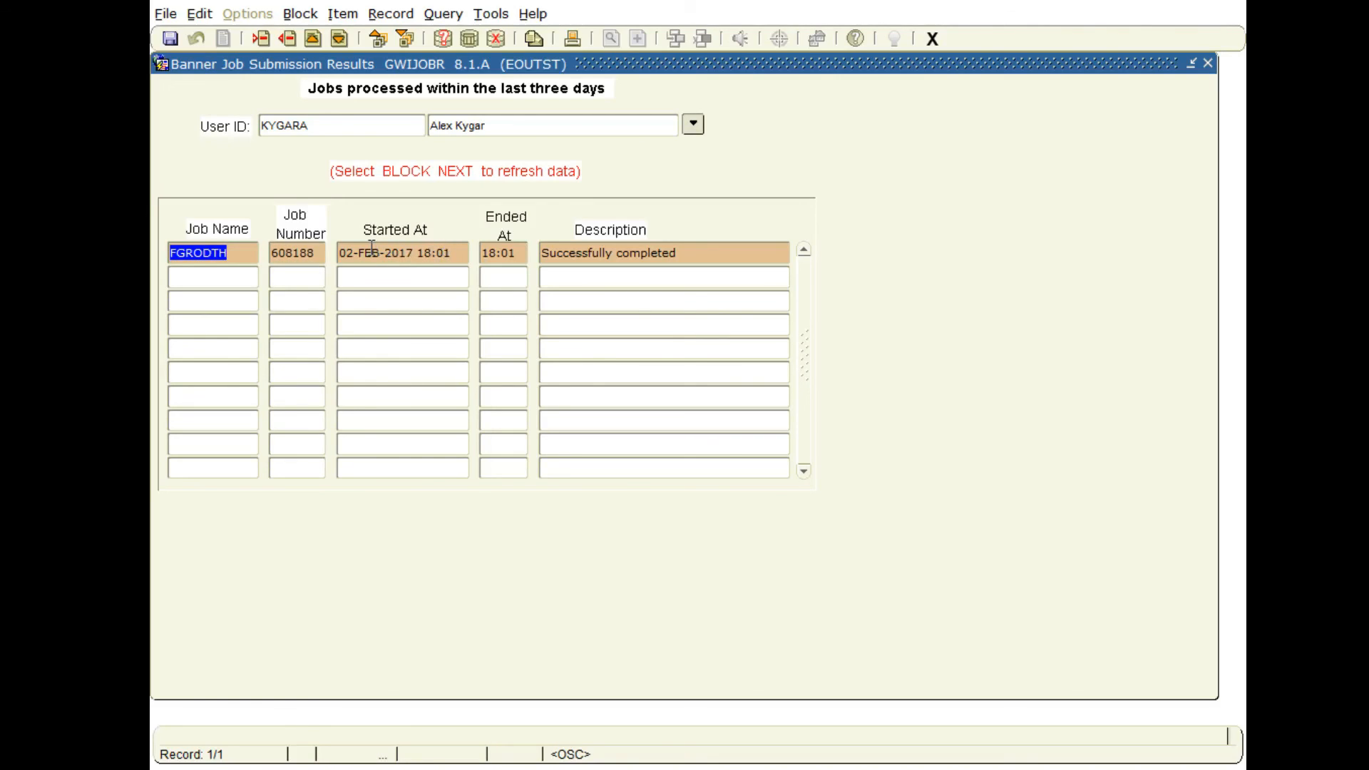
double_click(508, 253)
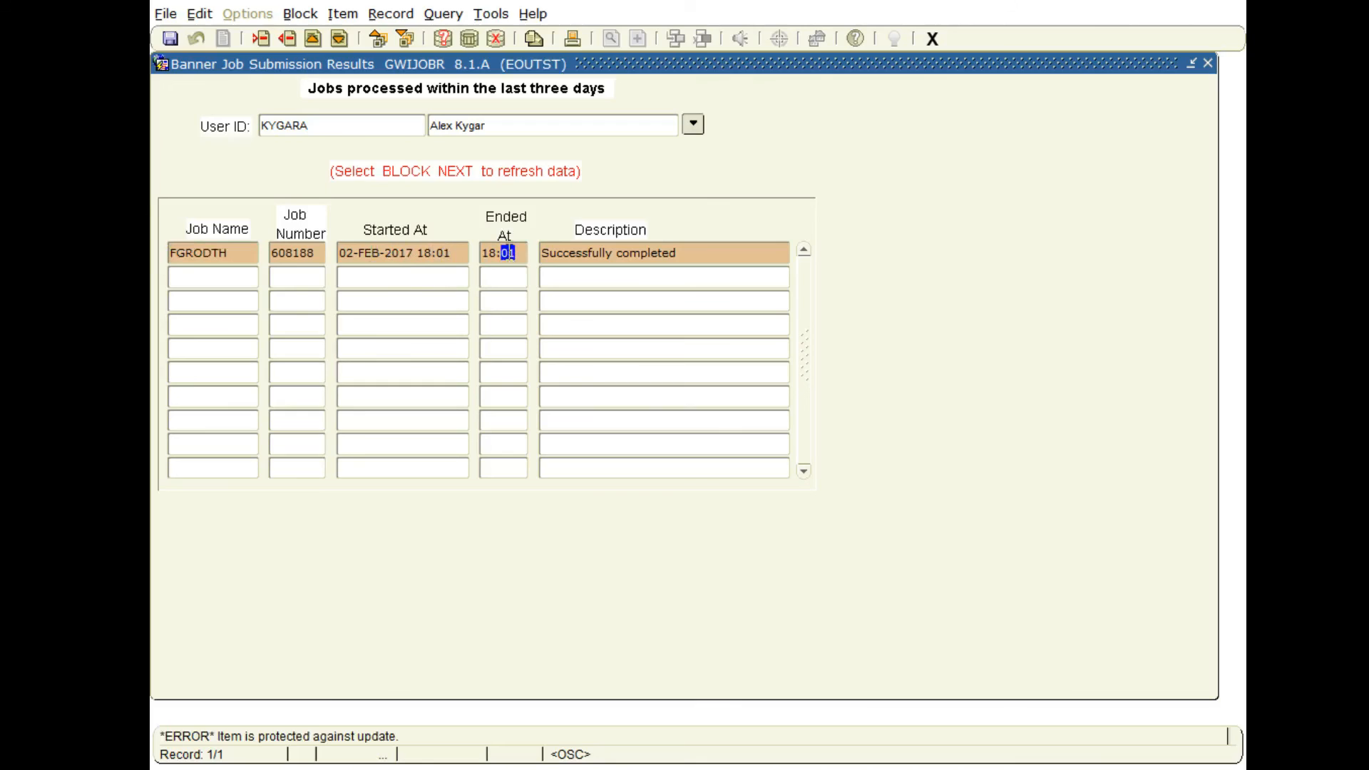
double_click(596, 253)
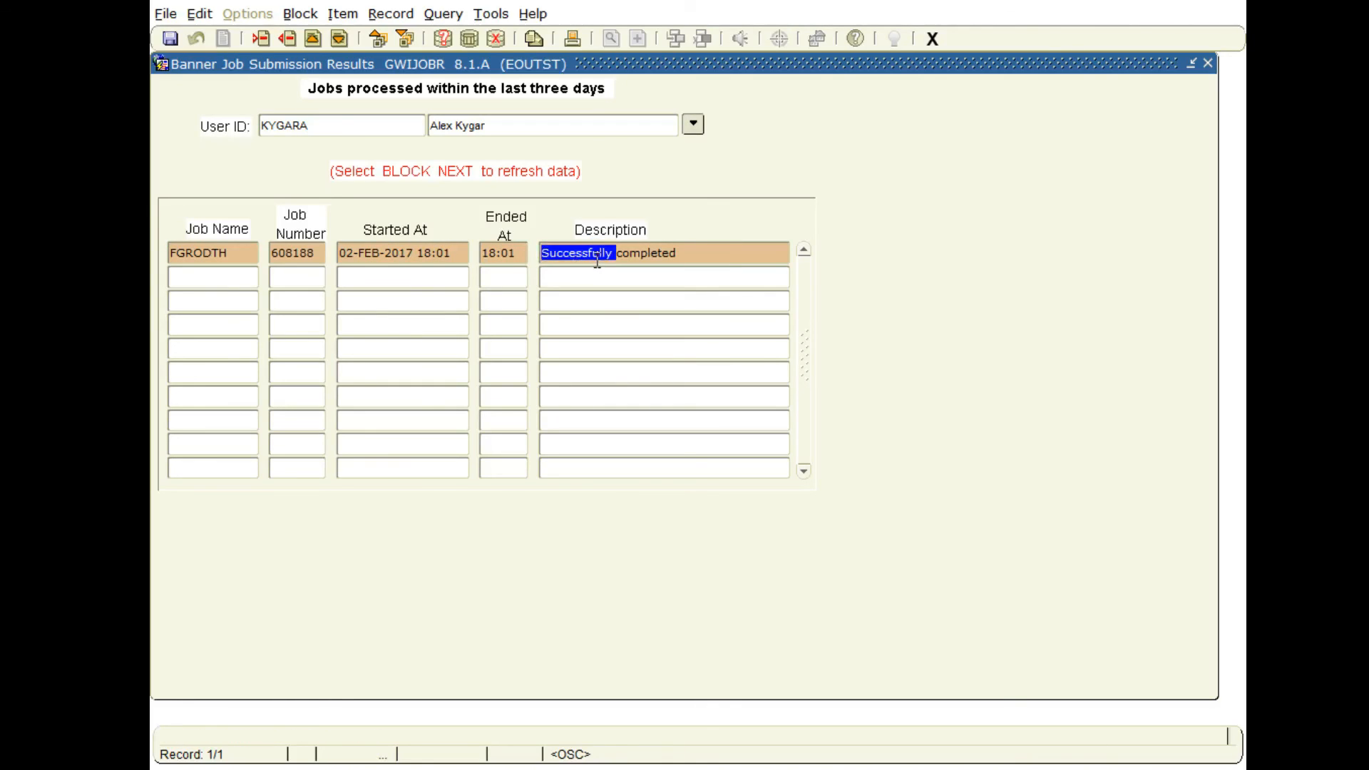
drag(685, 256, 558, 243)
click(932, 39)
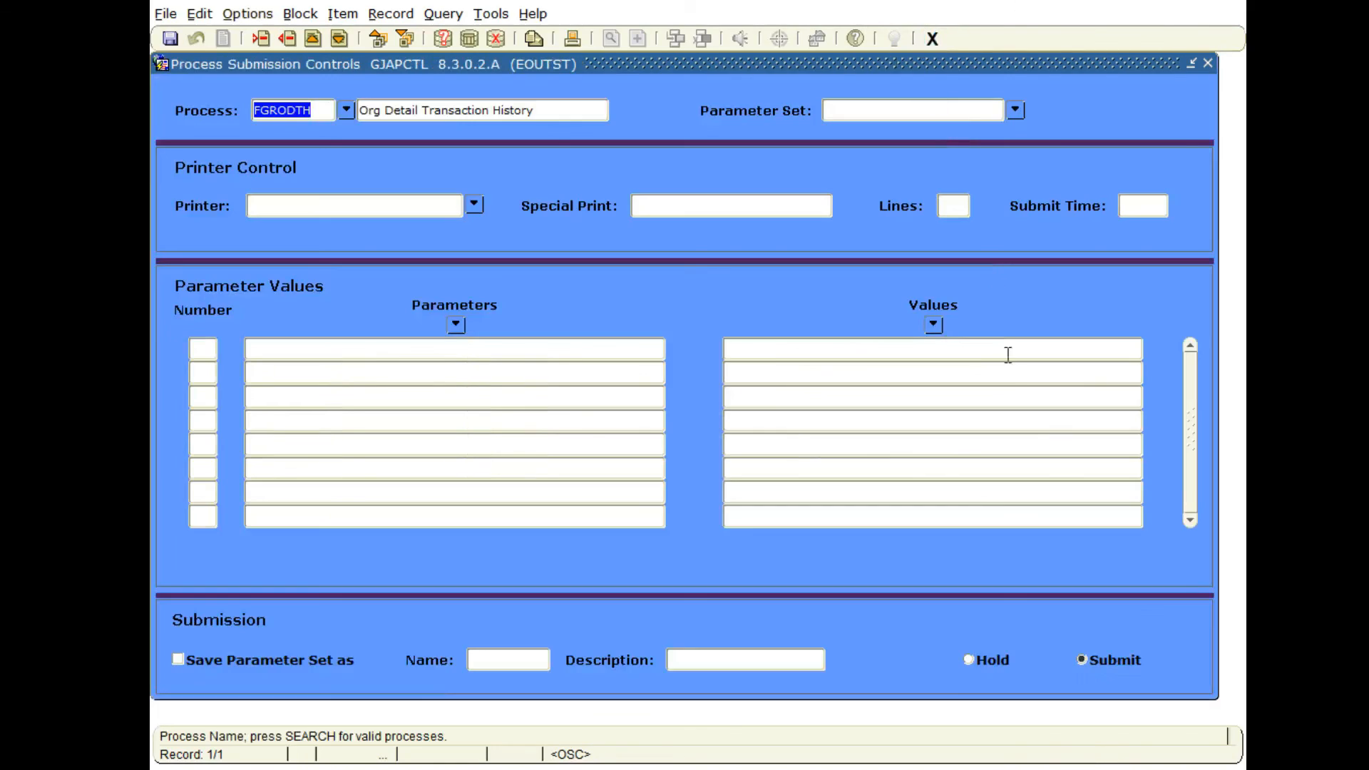
Load the saved parameter set EXAMPLE for the FGRODTH process and check its filled-in parameter values.
key(Tab)
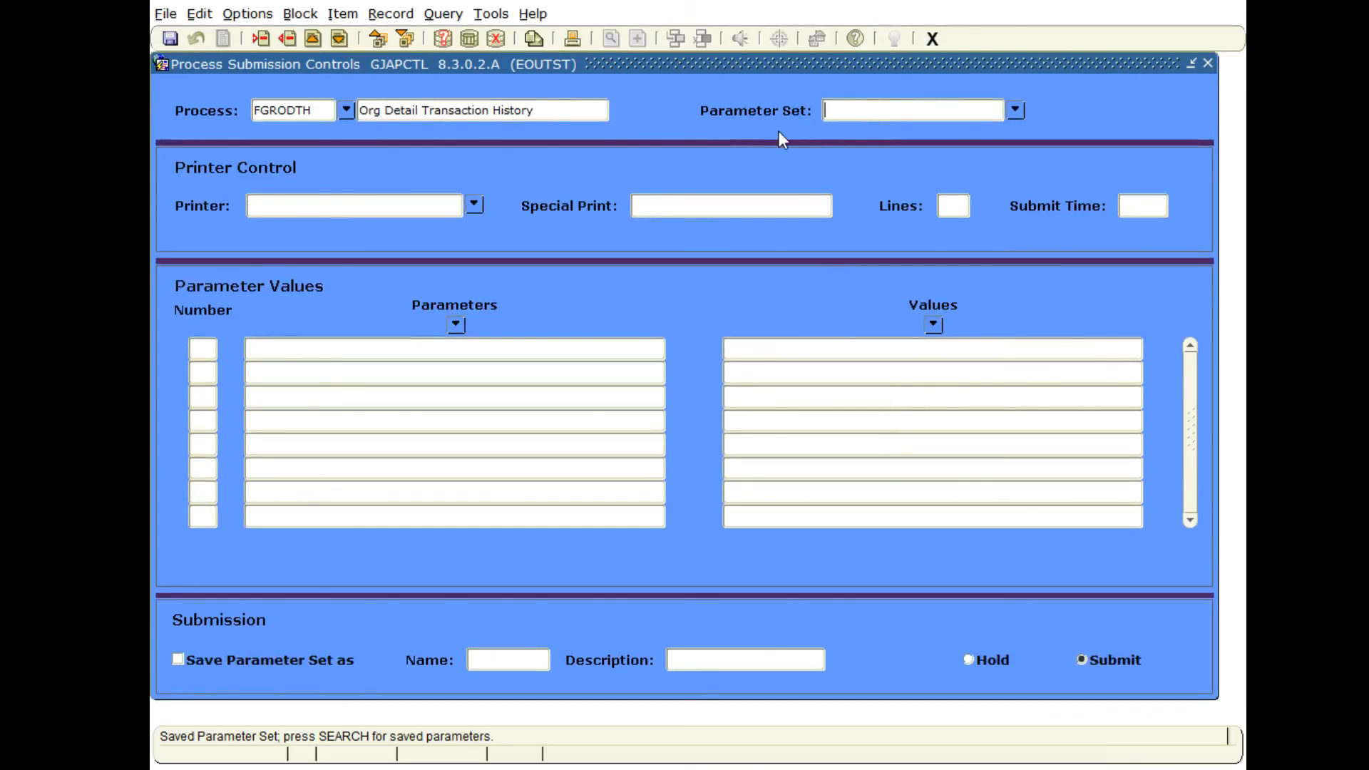
click(883, 109)
click(1015, 111)
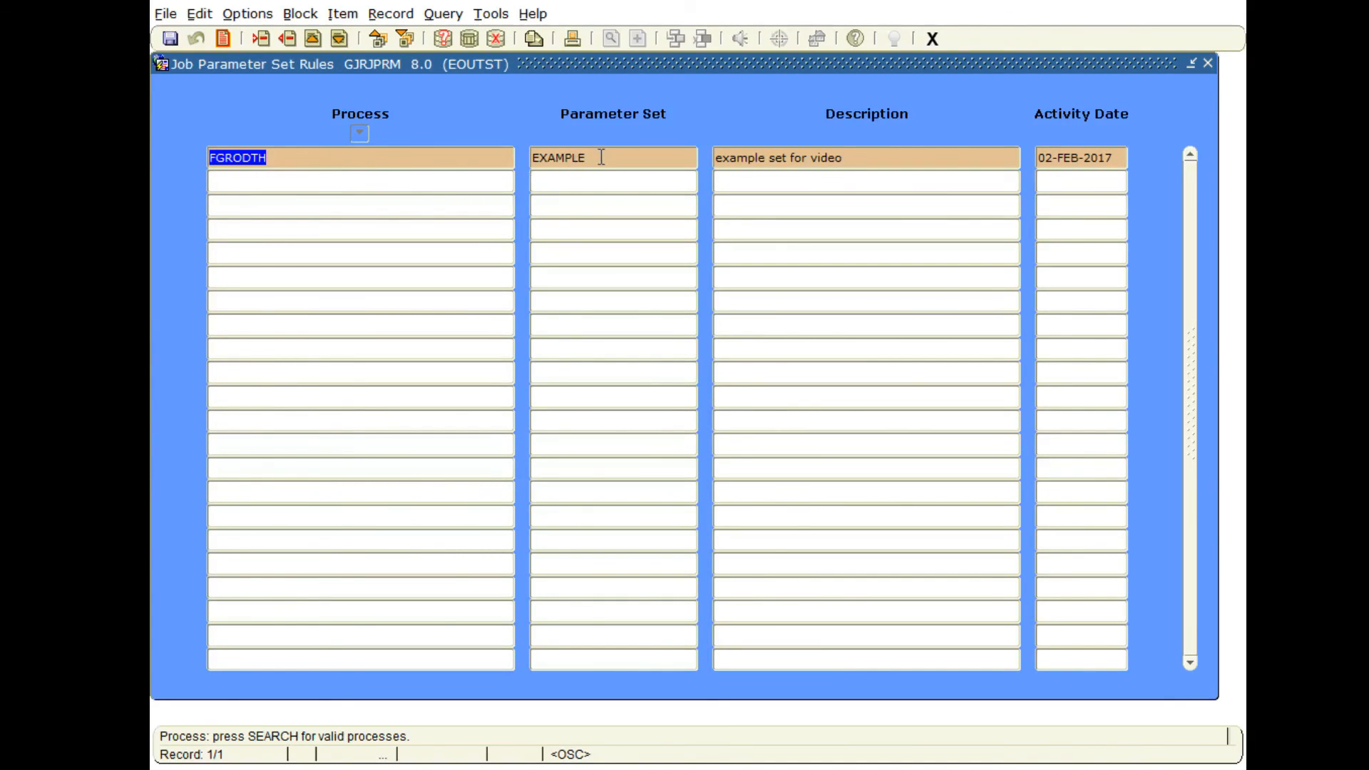
double_click(284, 157)
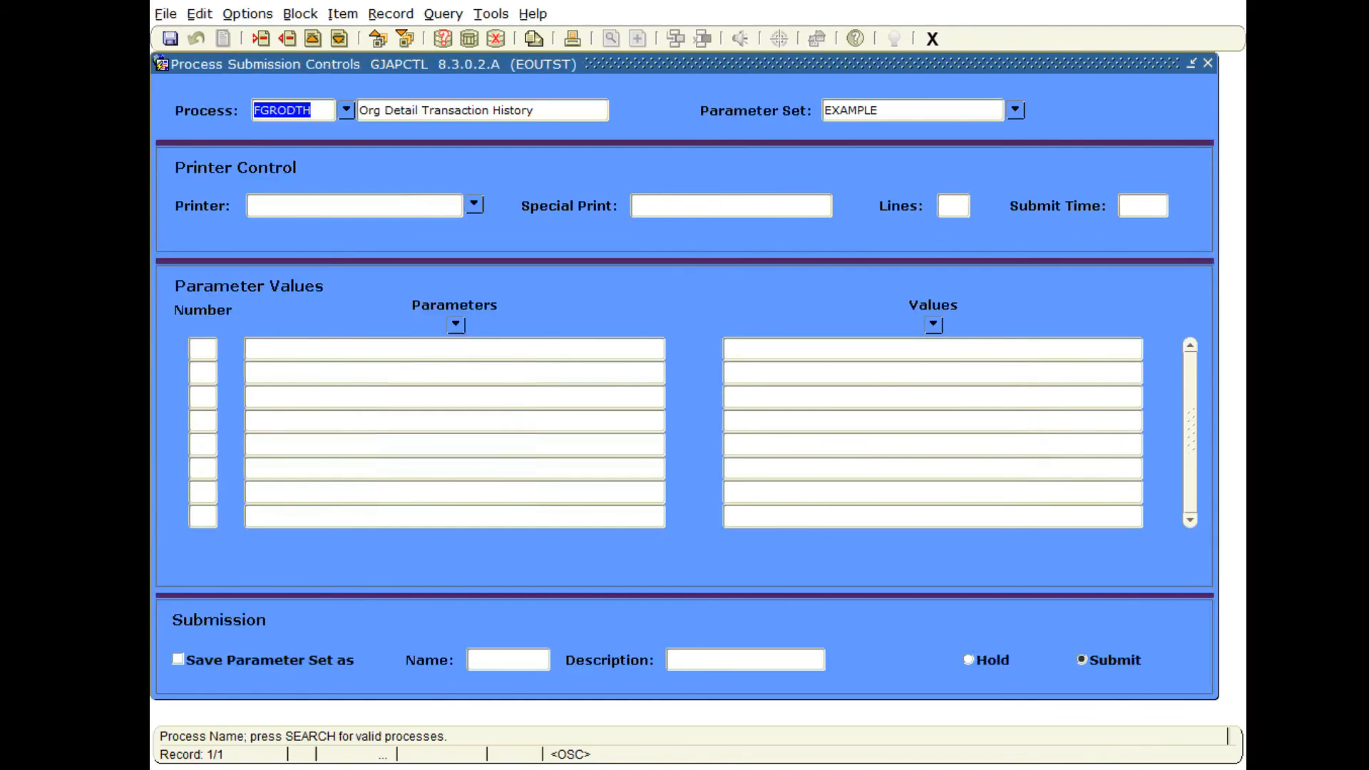
key(ctrl+Page_Down)
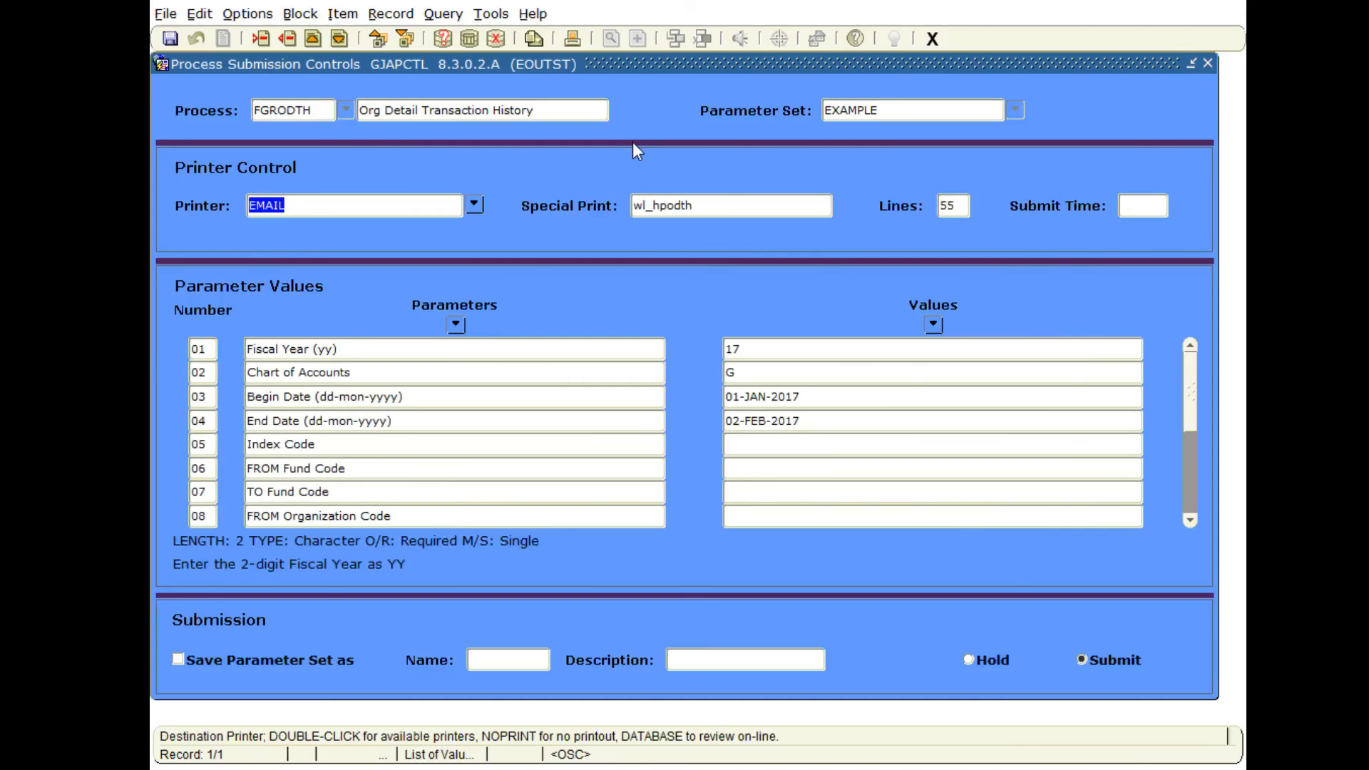
click(753, 347)
click(738, 371)
scroll(760, 391, down, 2)
scroll(761, 392, up, 2)
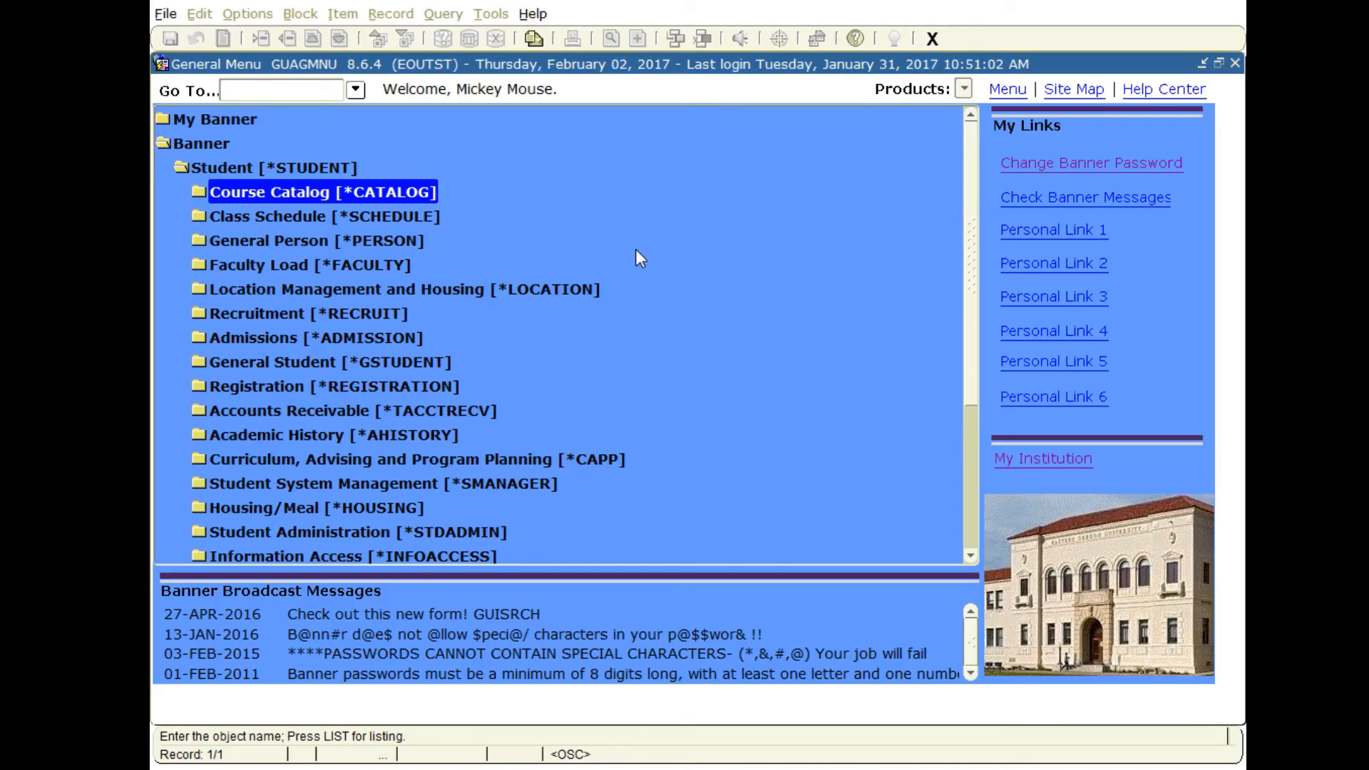
Open the personal menu maintenance form GUAPMNU from the empty My Banner folder and add the object SPAIDEN.
click(197, 120)
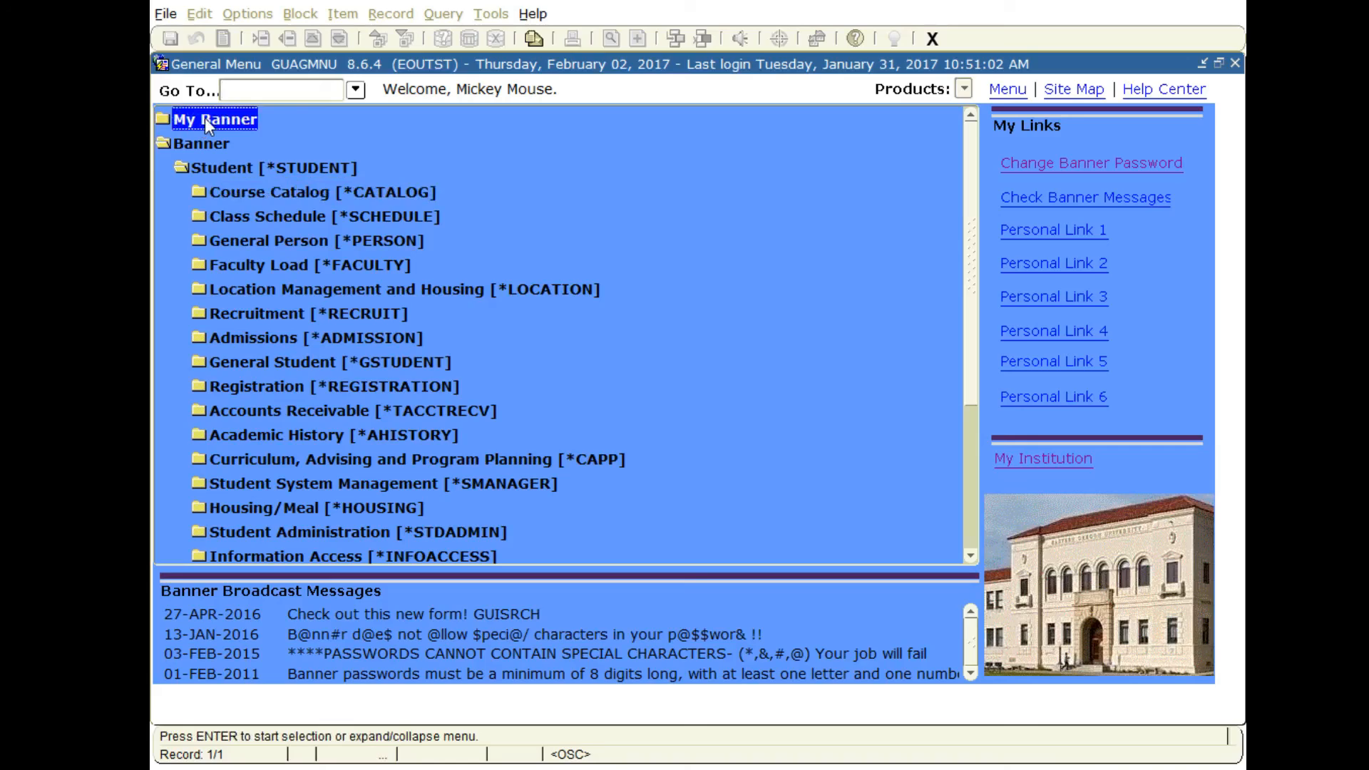
double_click(204, 118)
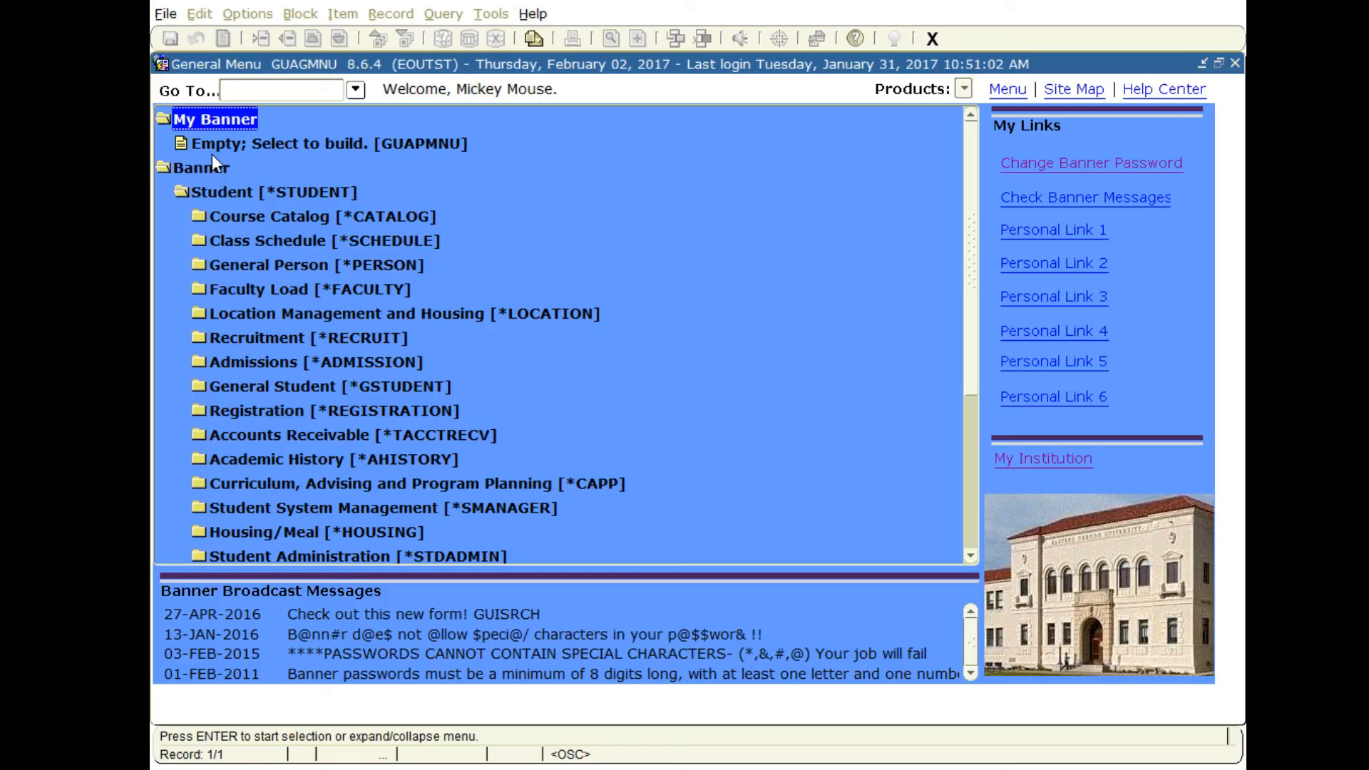
double_click(447, 147)
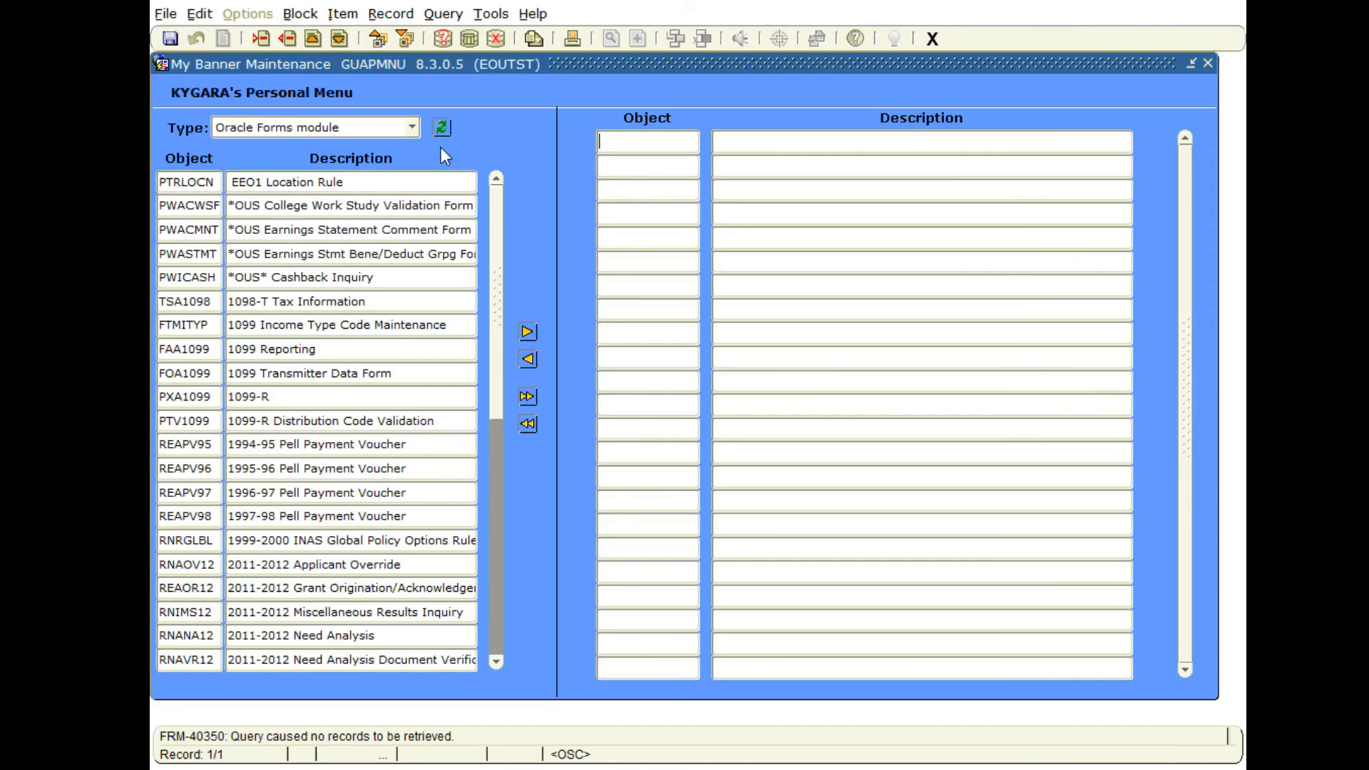
scroll(403, 242, down, 12)
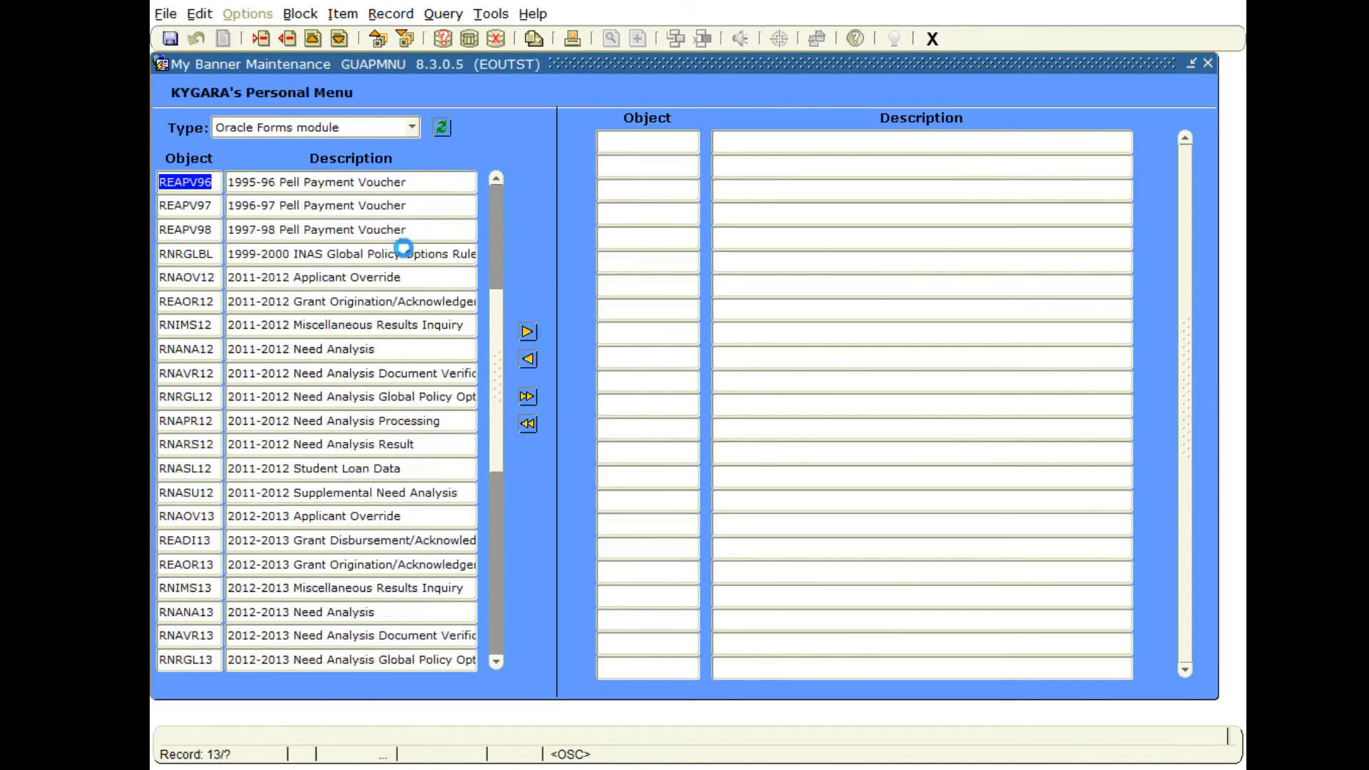
scroll(403, 256, down, 19)
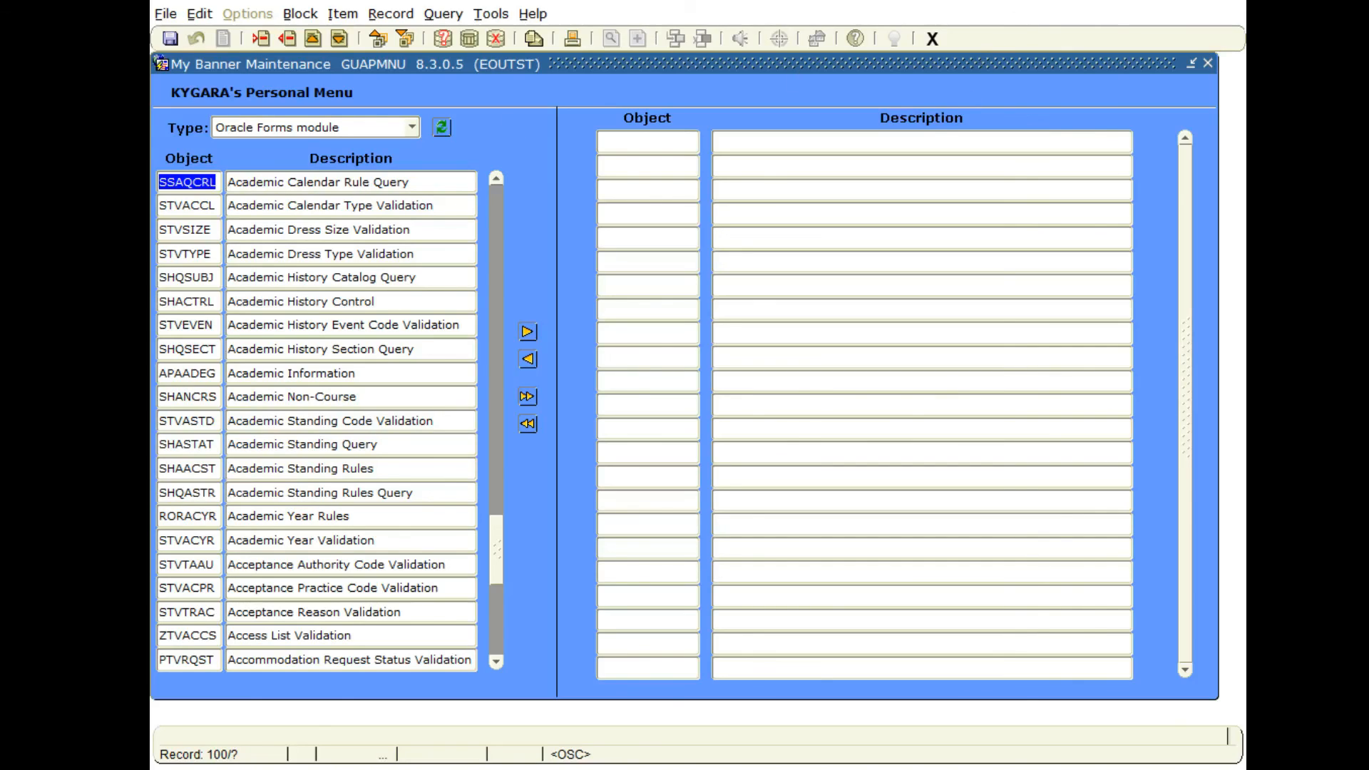
click(627, 140)
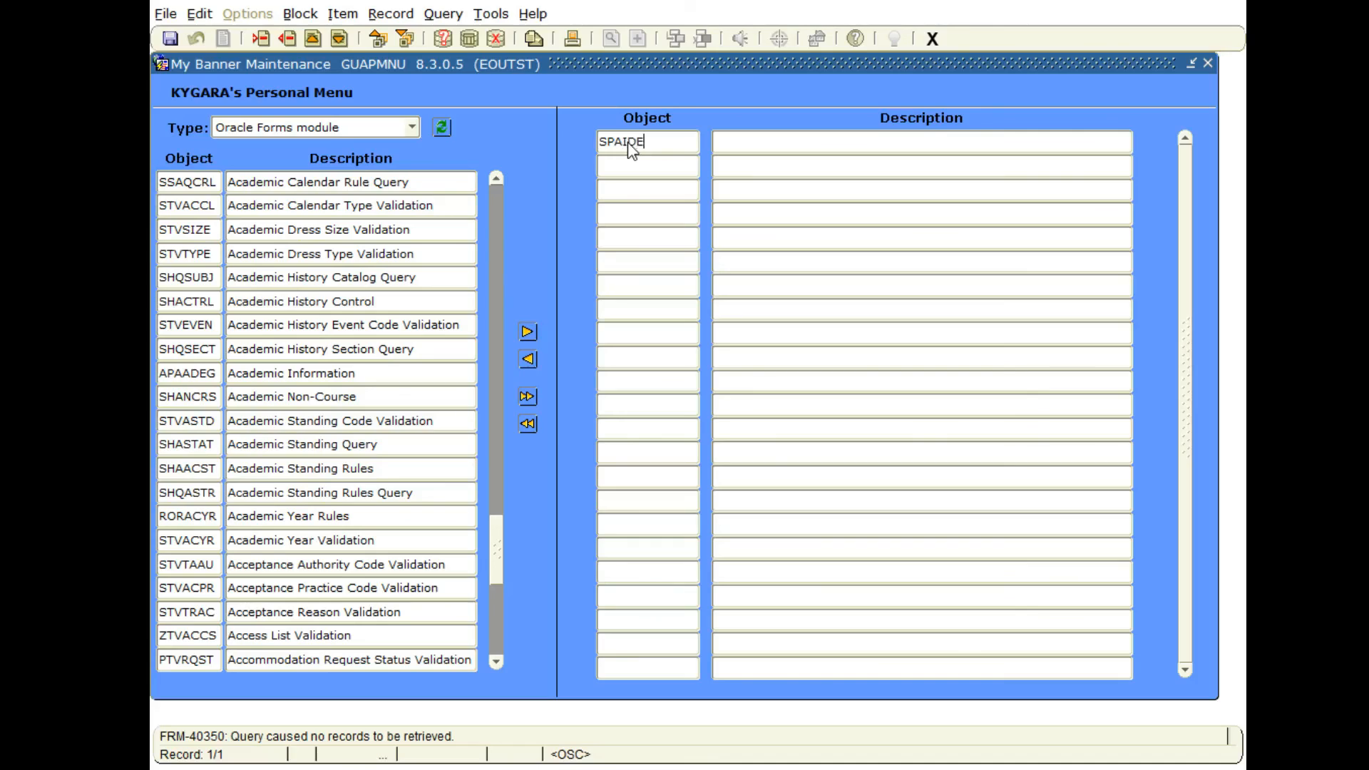
key(Tab)
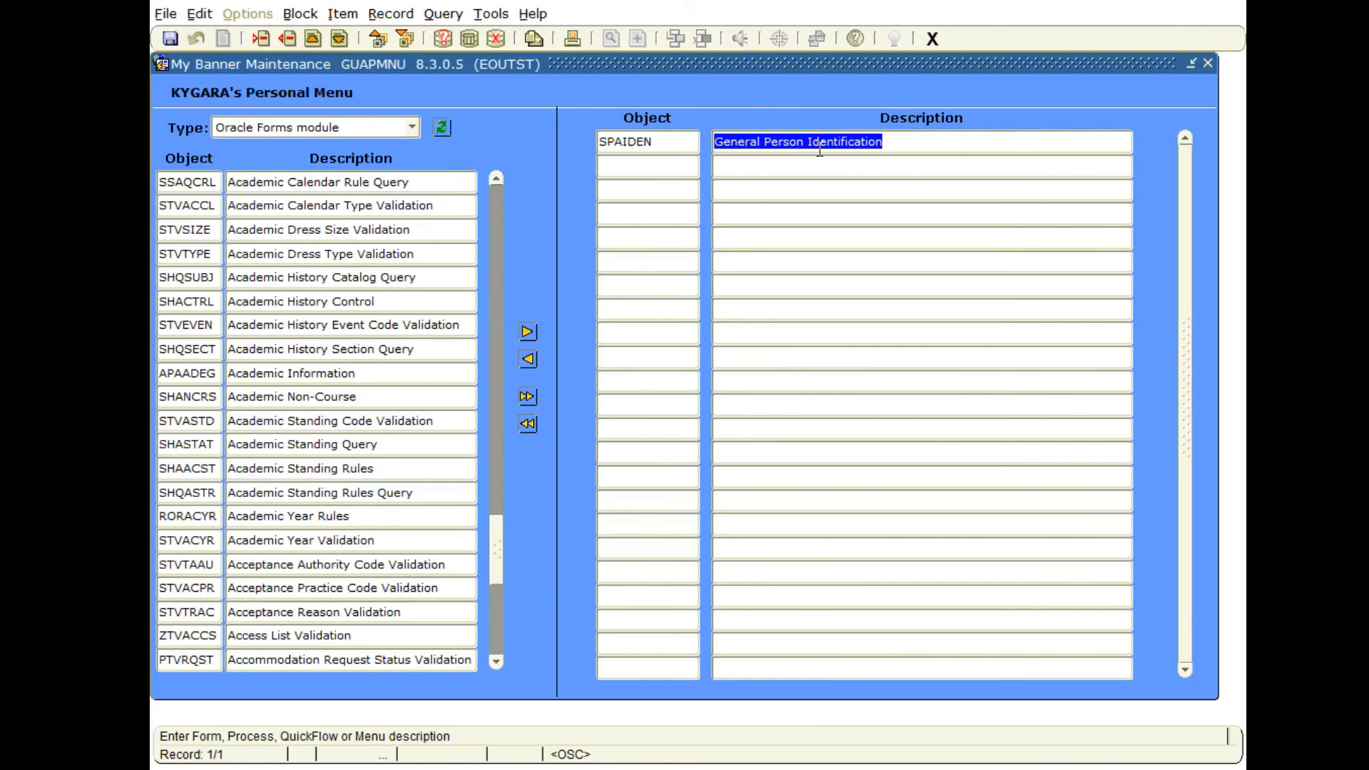
Try to add the object FDSA to the personal menu and remove its row.
click(679, 169)
text(FDSA)
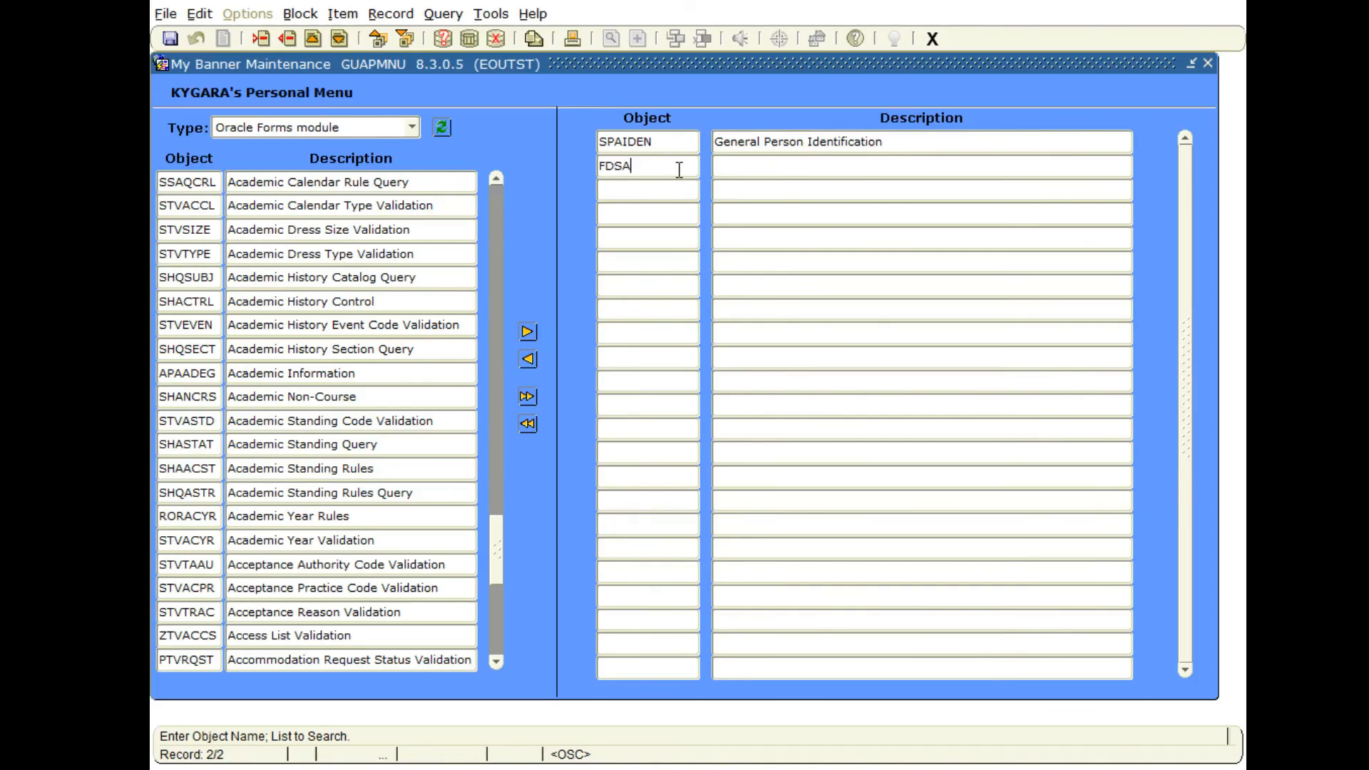
key(Tab)
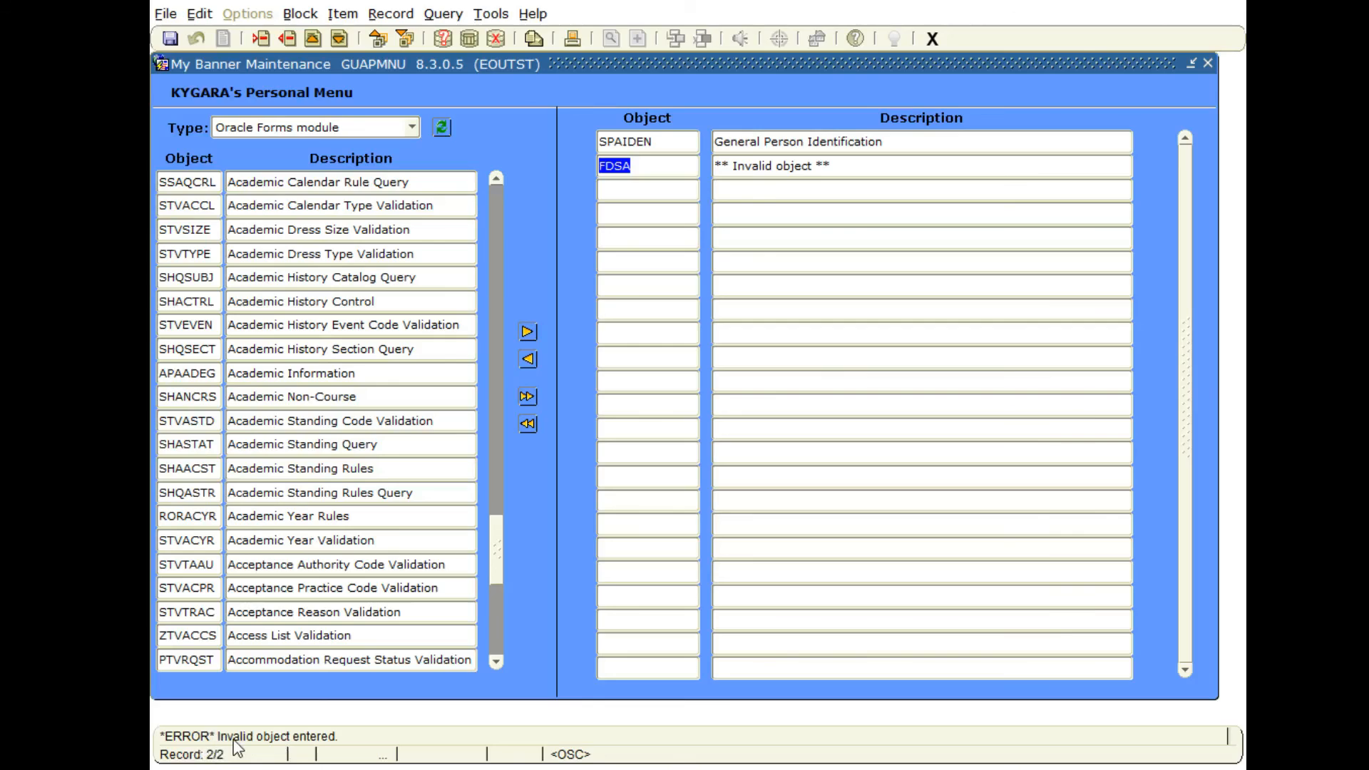
click(670, 173)
click(289, 39)
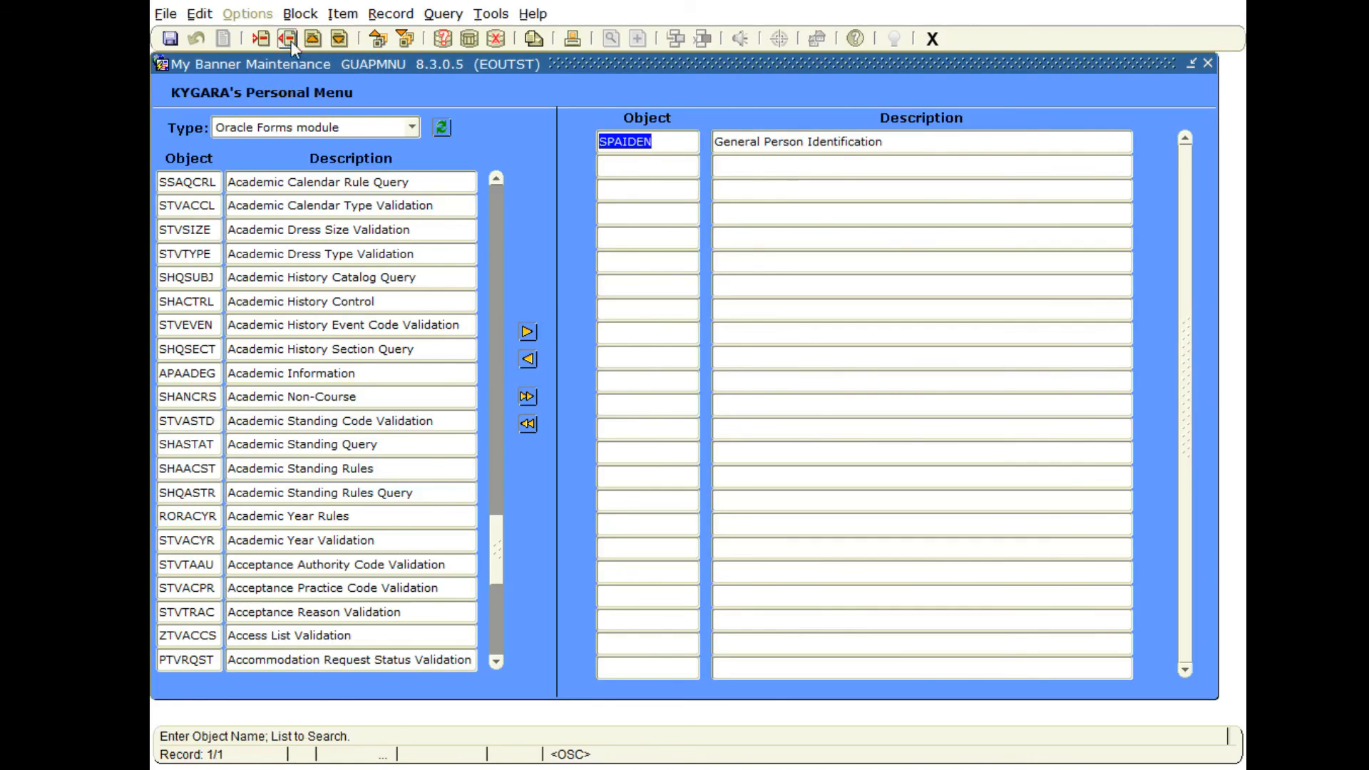
Save the personal menu and query the Oracle Forms module list for objects matching %AIDEN.
click(170, 39)
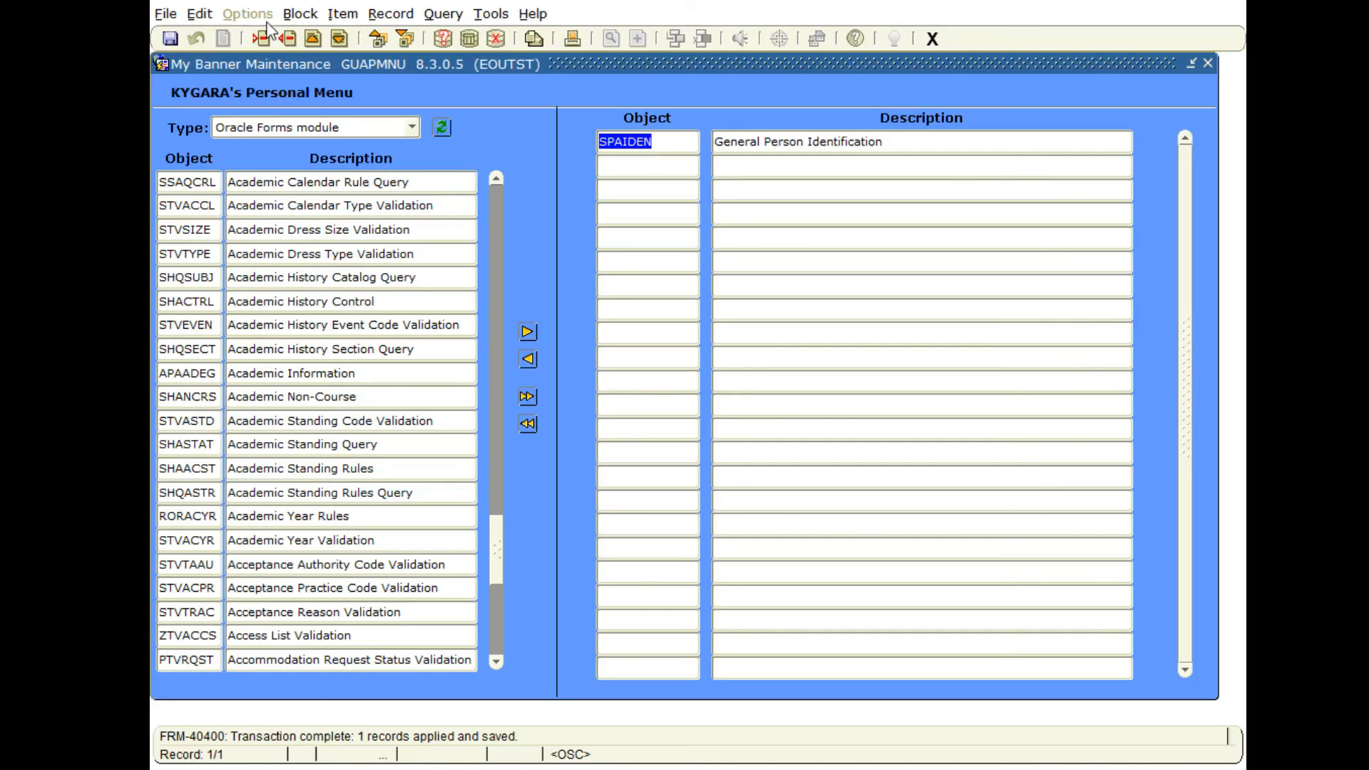
click(217, 234)
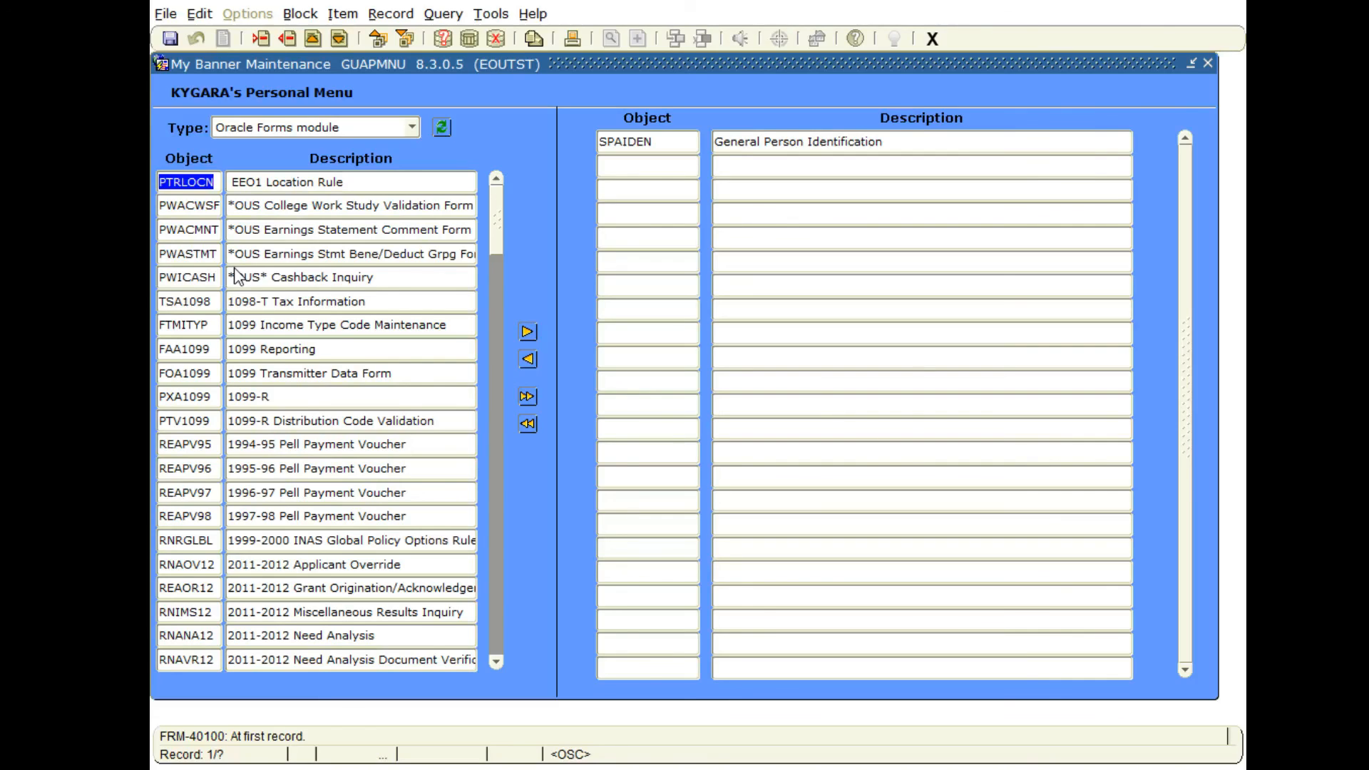
scroll(249, 269, down, 1)
scroll(248, 275, up, 1)
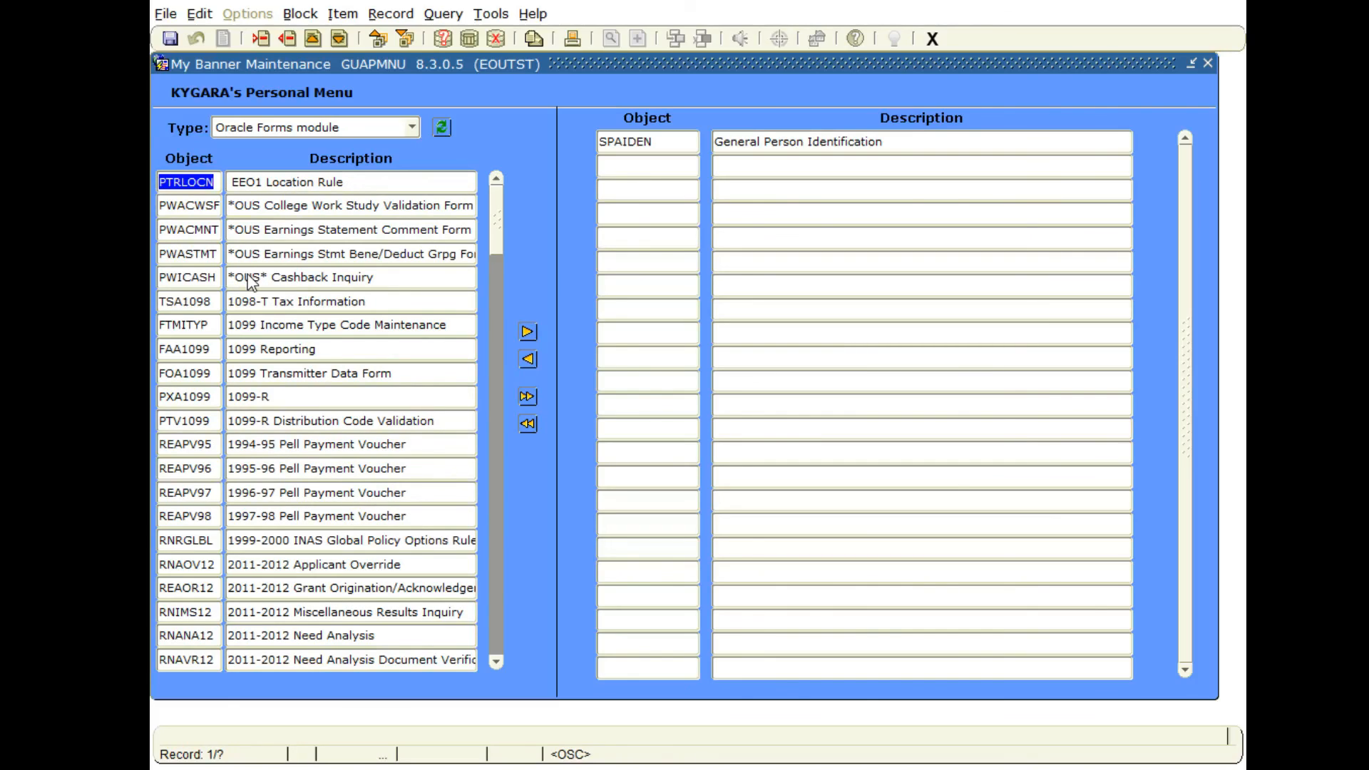
click(446, 46)
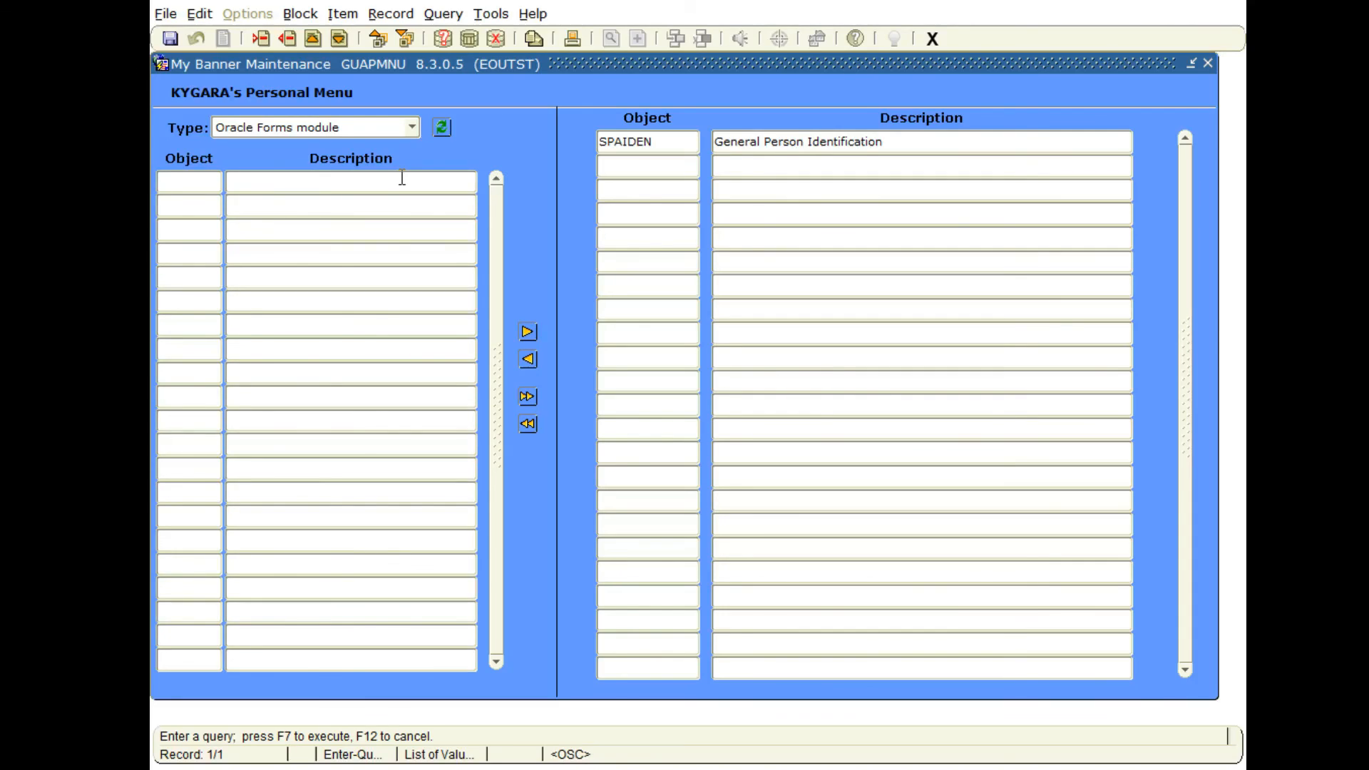
text(%A)
text(IDEN)
click(468, 40)
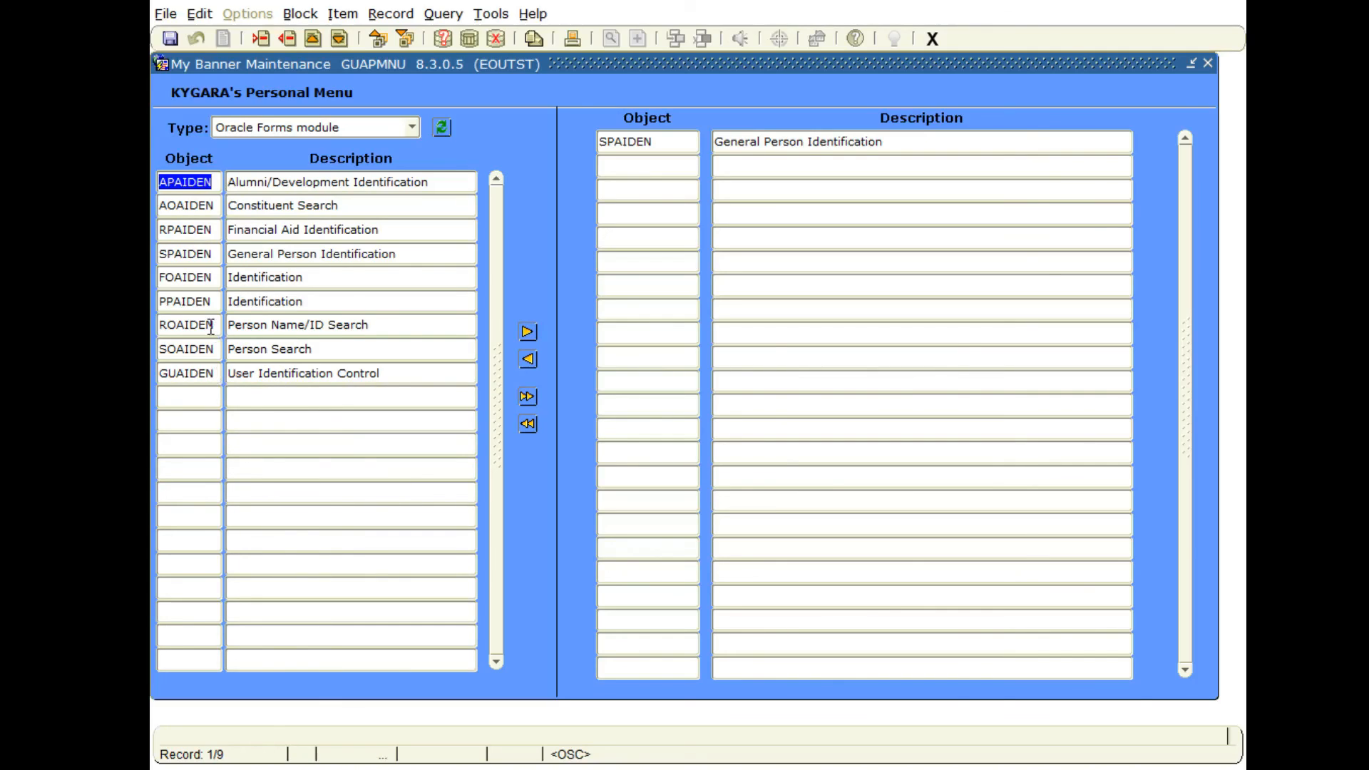
Select APAIDEN and PPAIDEN in the query results, insert them into the personal menu, and save.
click(211, 181)
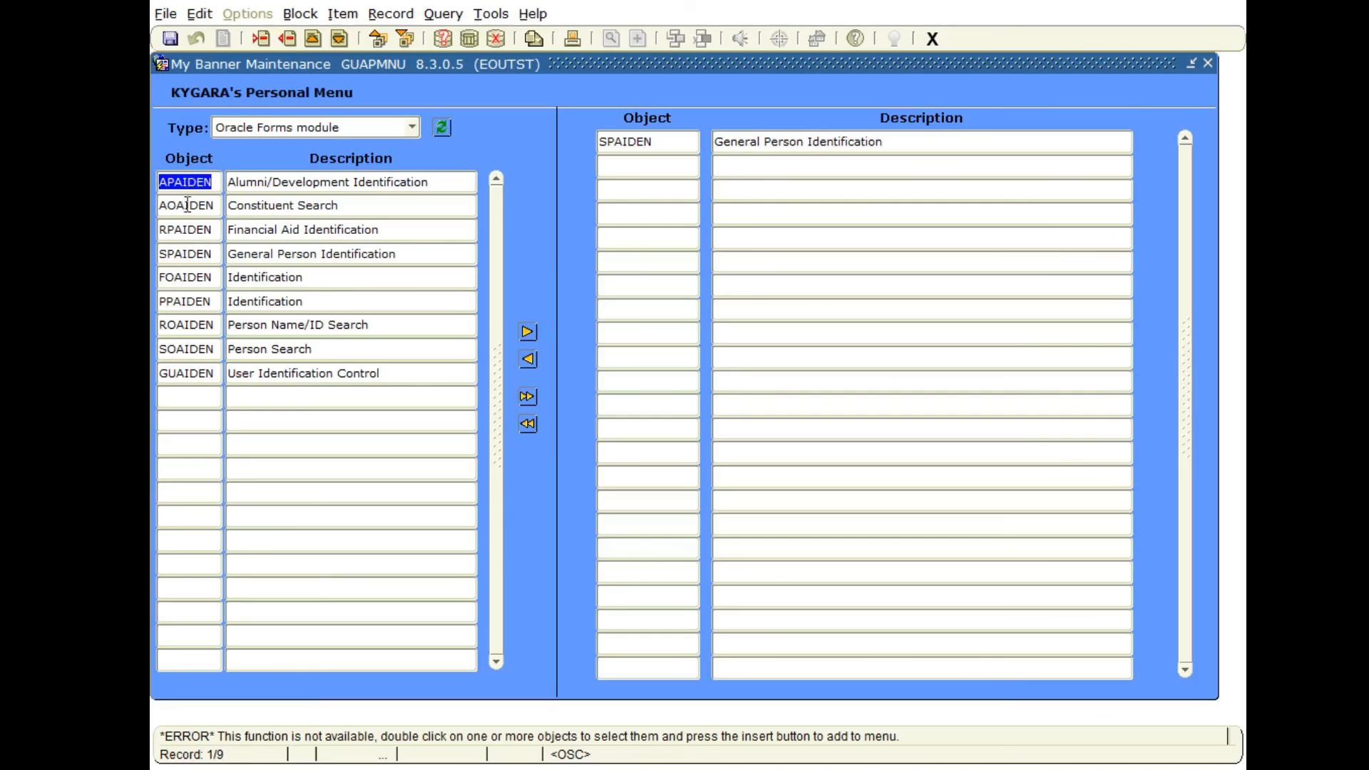
double_click(185, 183)
double_click(182, 302)
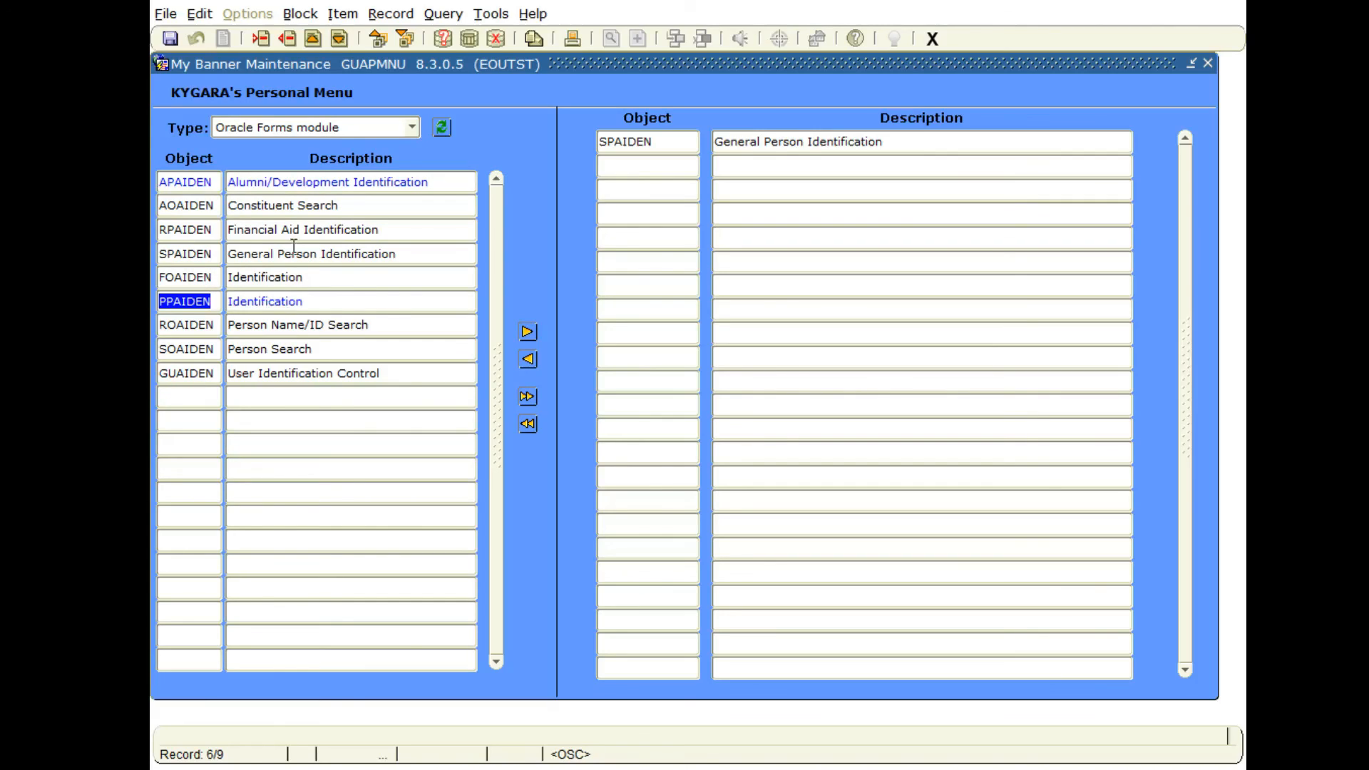
click(527, 331)
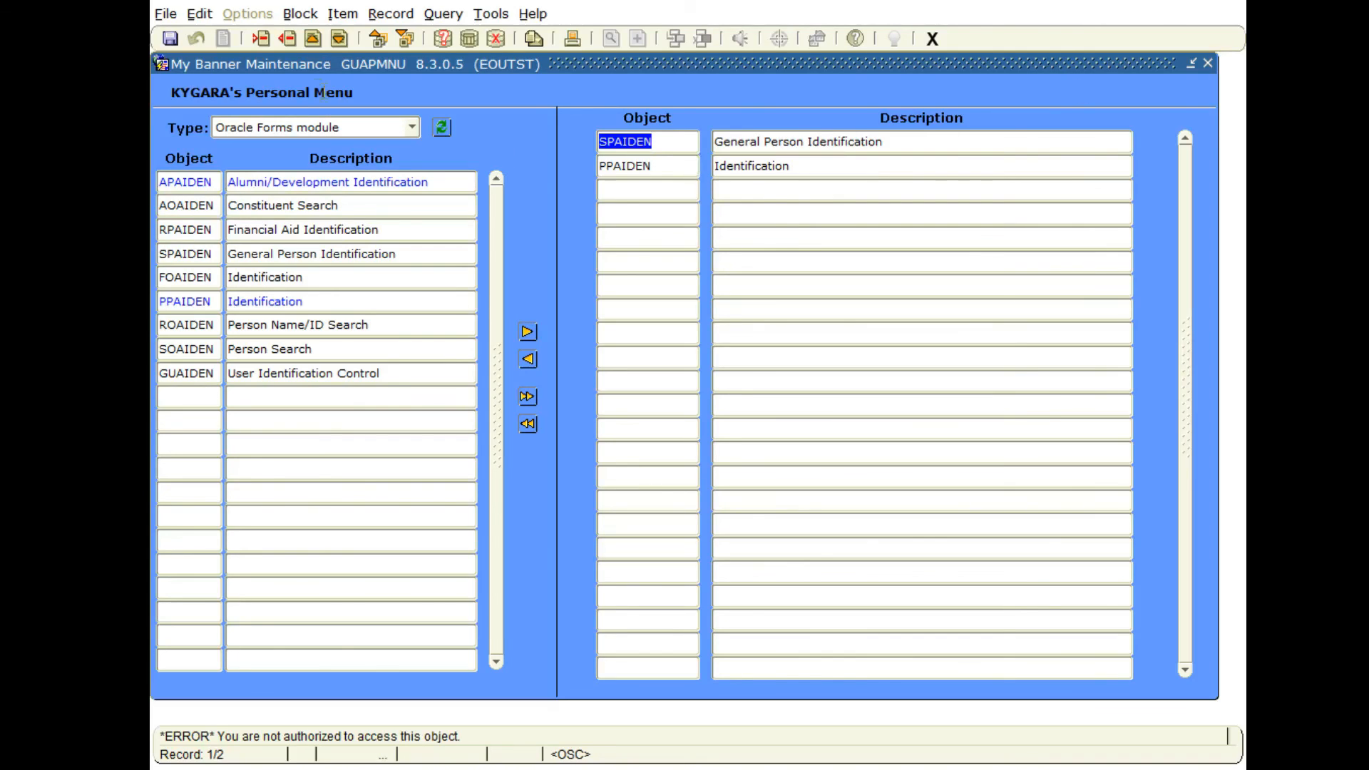
click(171, 39)
Close the personal menu maintenance form and exit the Banner session.
click(930, 39)
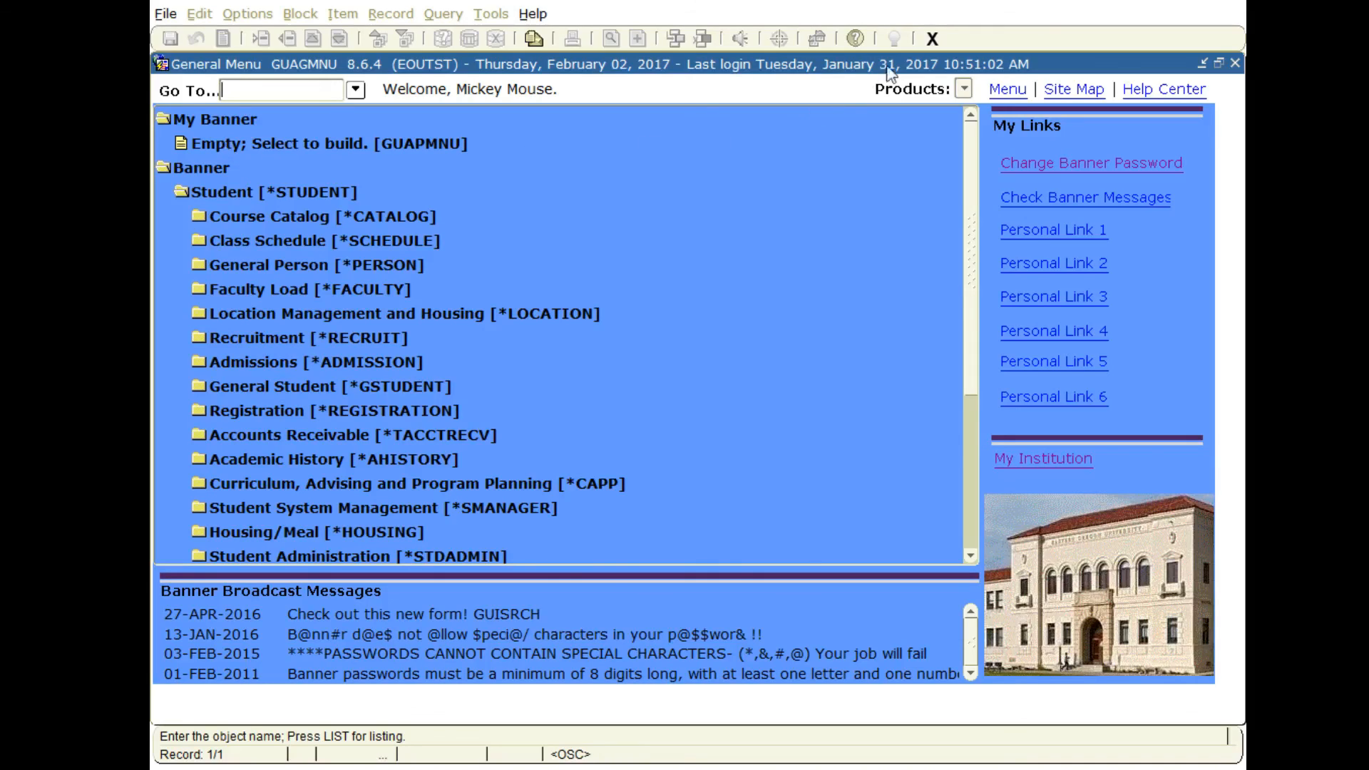
click(931, 37)
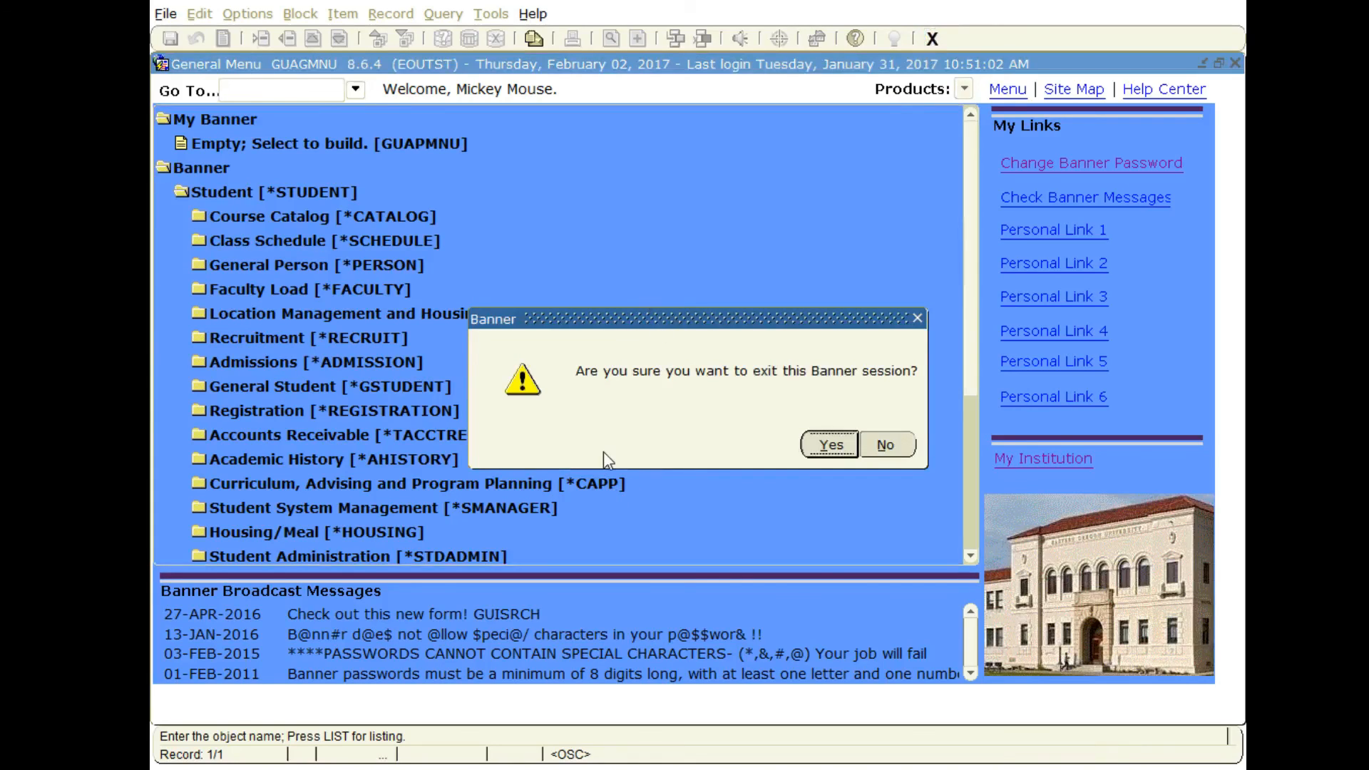